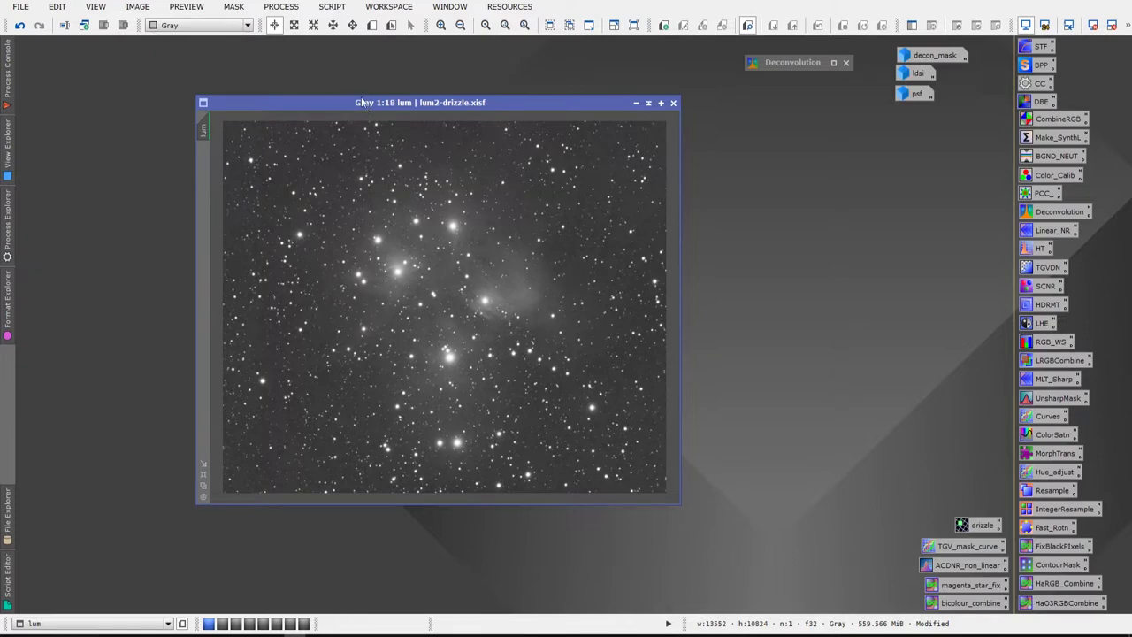
Position the lum image and place the Deconvolution settings beside it
left_click_drag(371, 102, 323, 106)
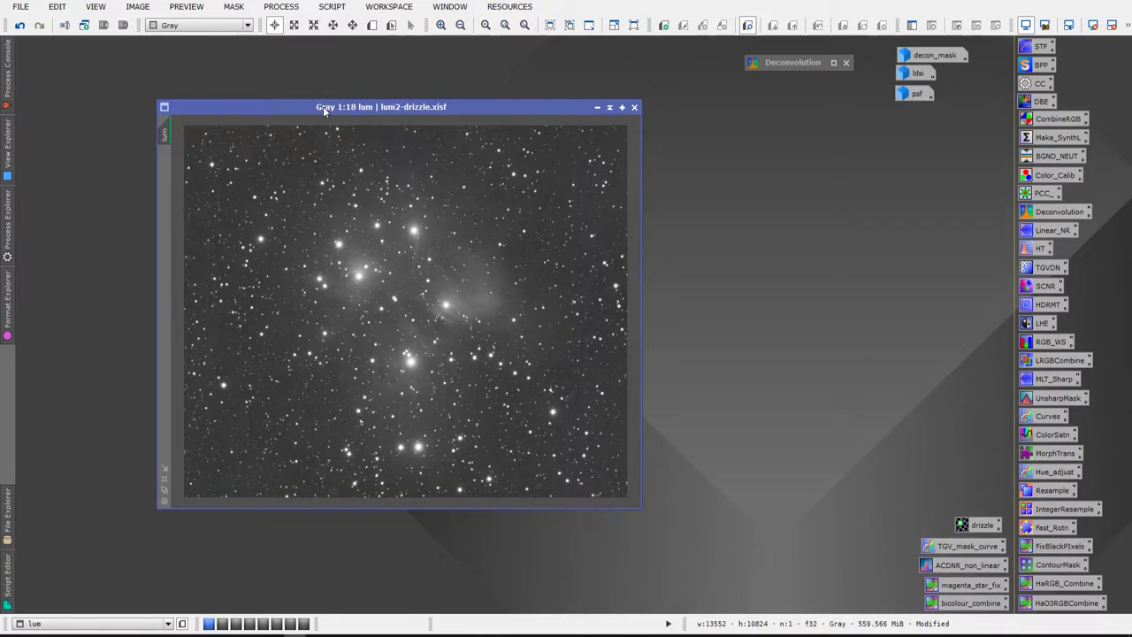
mouse_move(322, 106)
left_mouse_down()
mouse_move(267, 104)
mouse_move(312, 118)
left_mouse_up()
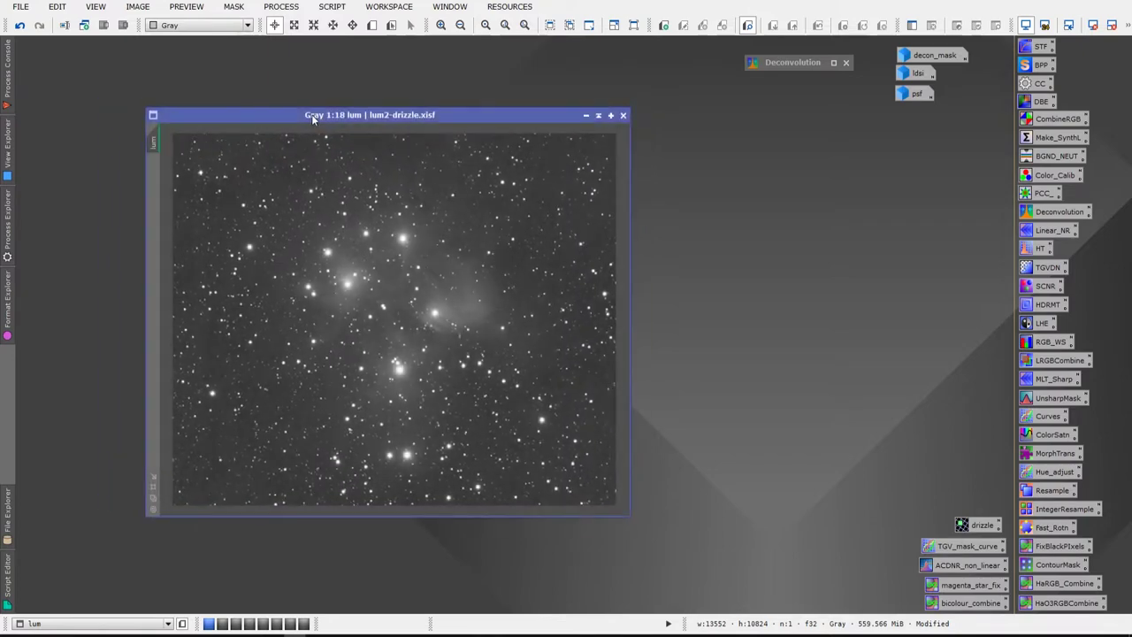
double_click(772, 62)
left_click_drag(671, 143, 725, 130)
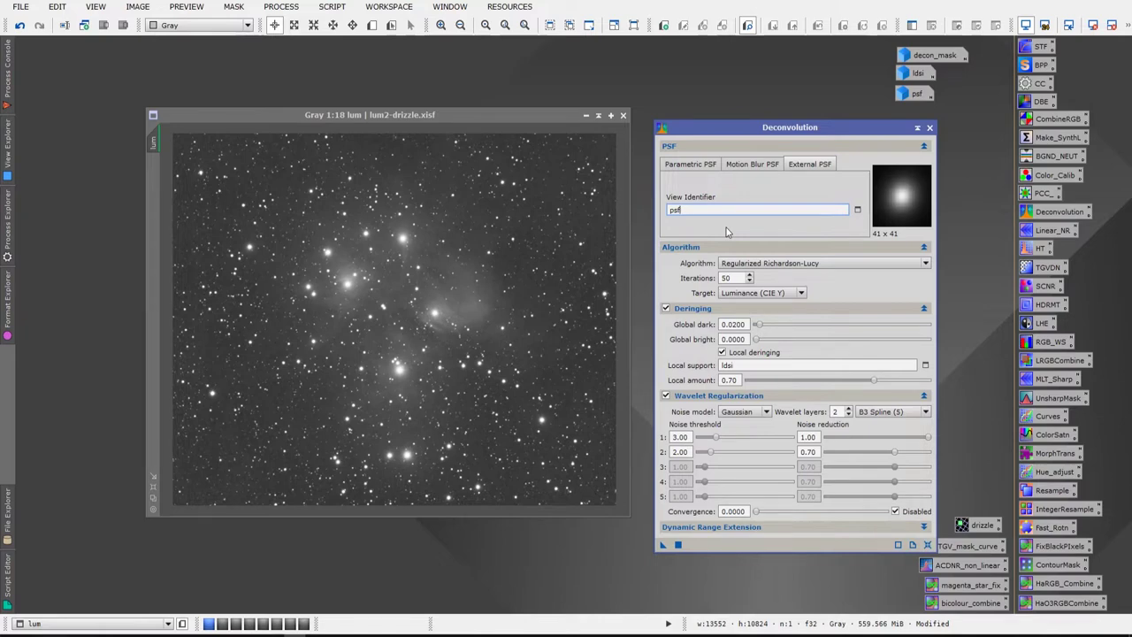
Inspect the decon_mask, ldsi and psf images, iconizing each again afterwards
double_click(934, 58)
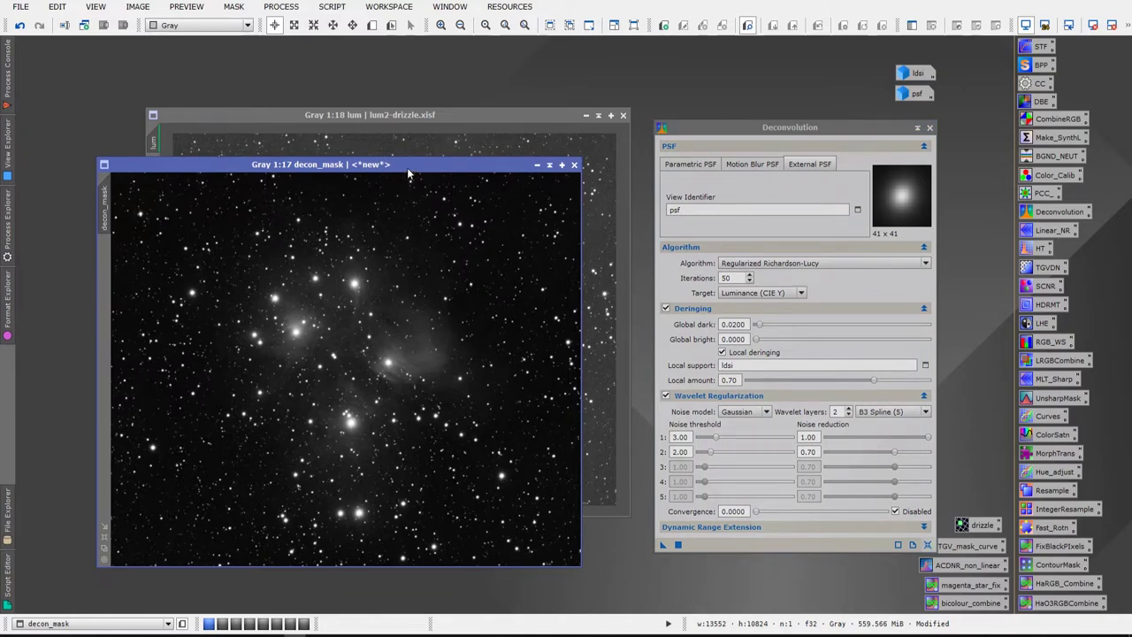
left_click(537, 165)
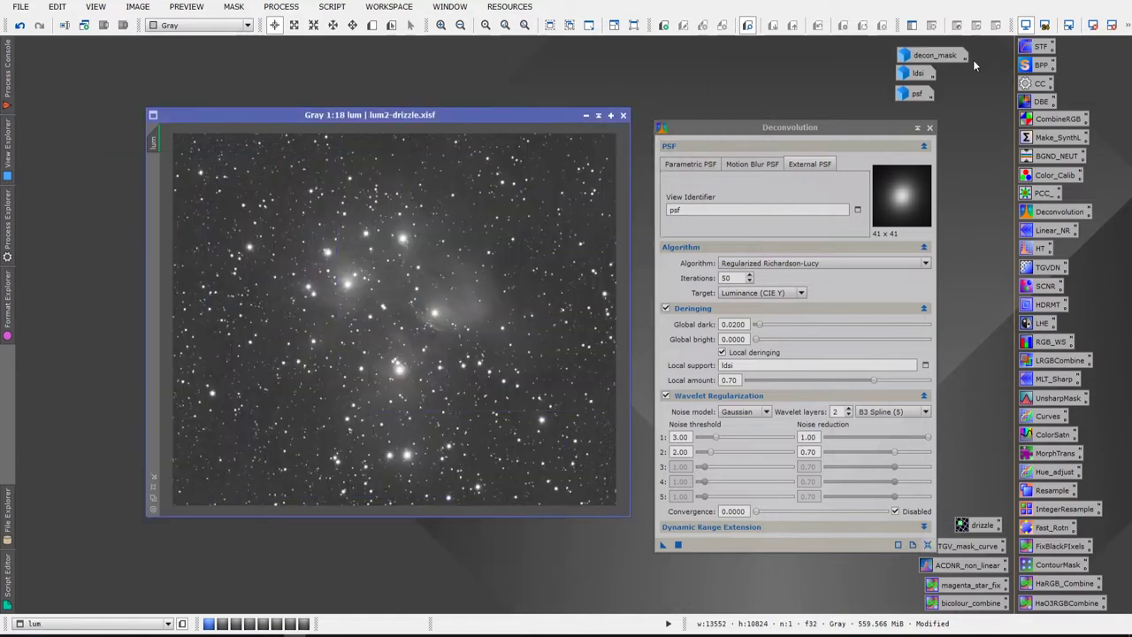
double_click(915, 77)
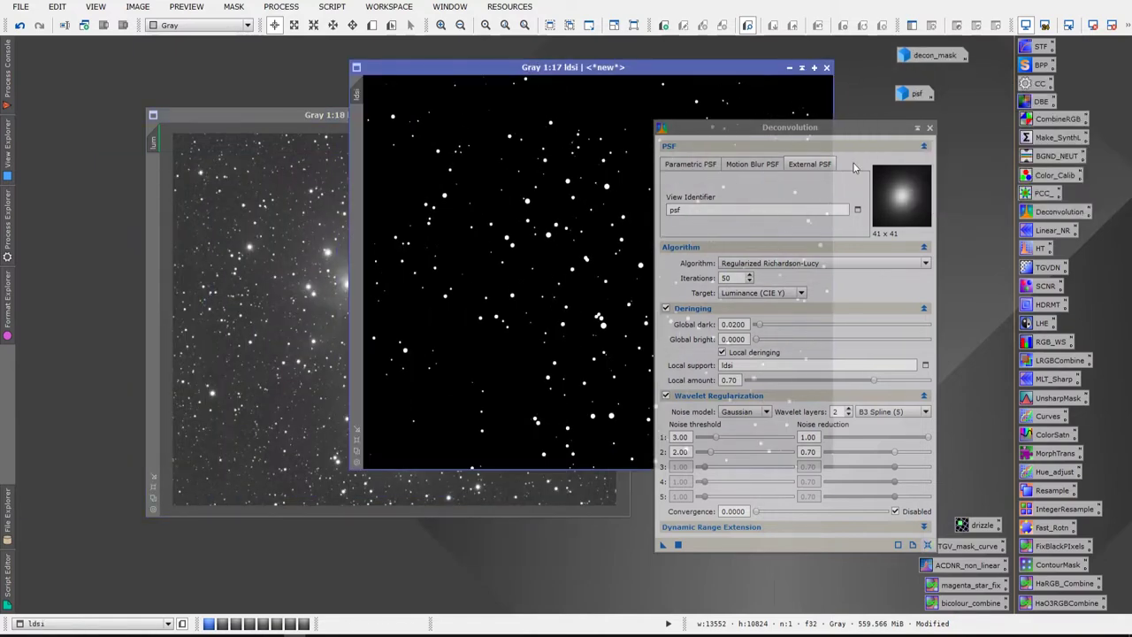
left_click_drag(701, 76, 497, 73)
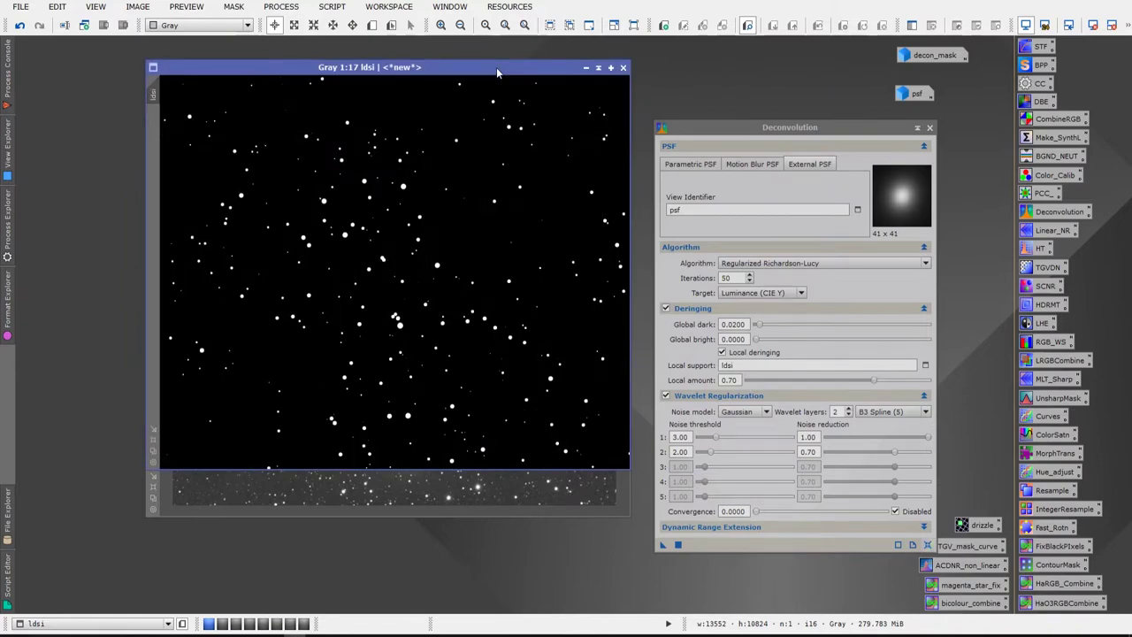
left_click(586, 67)
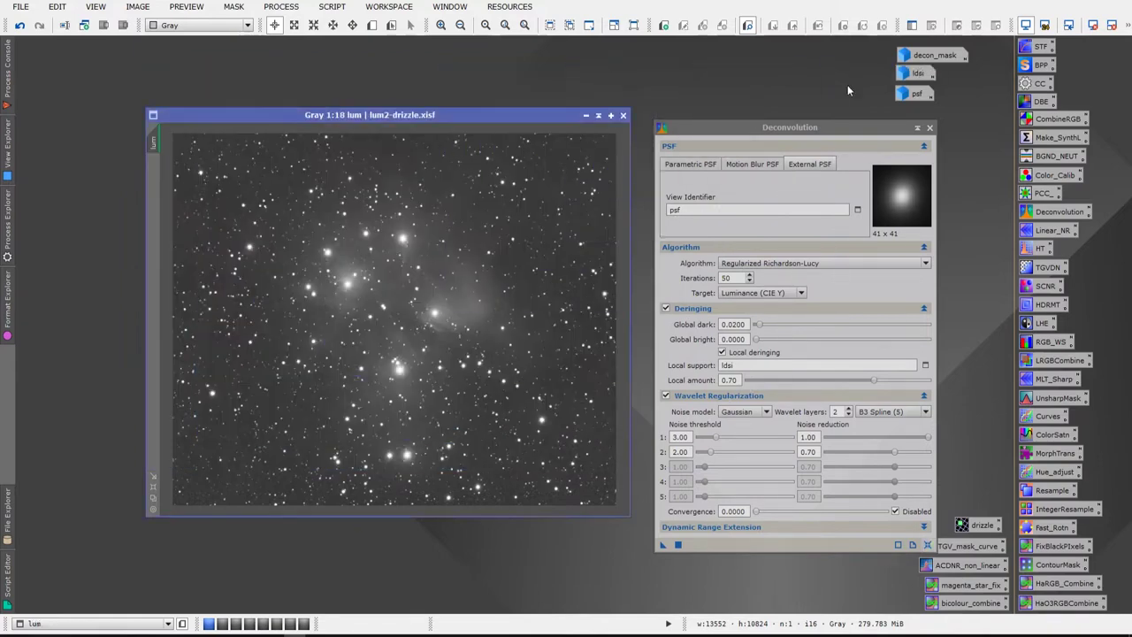
double_click(917, 96)
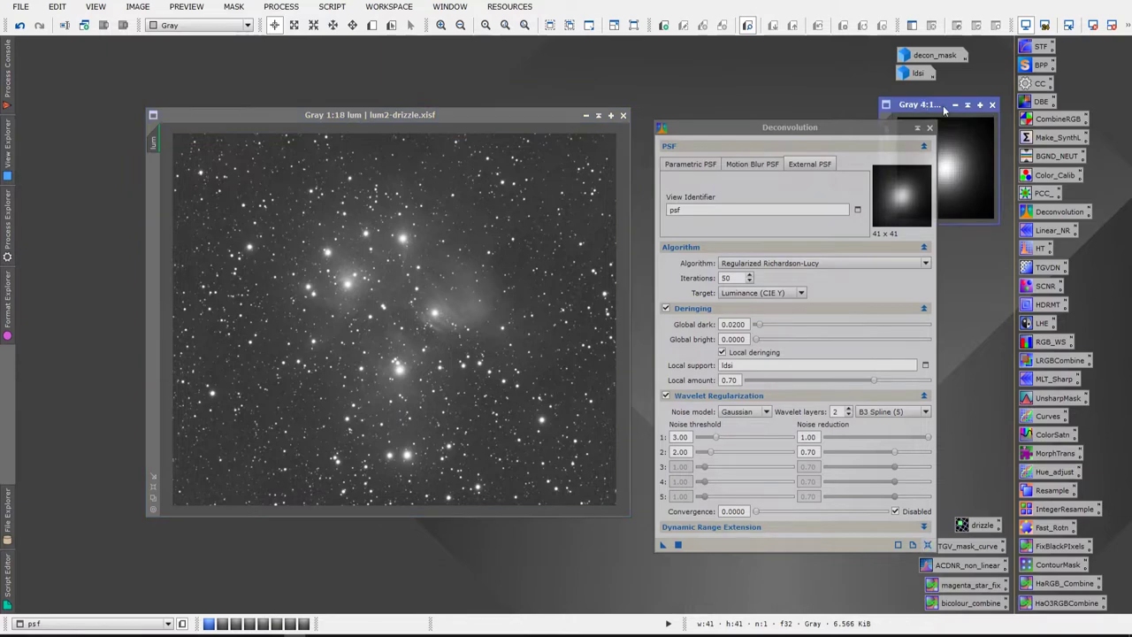
left_click_drag(925, 106, 380, 78)
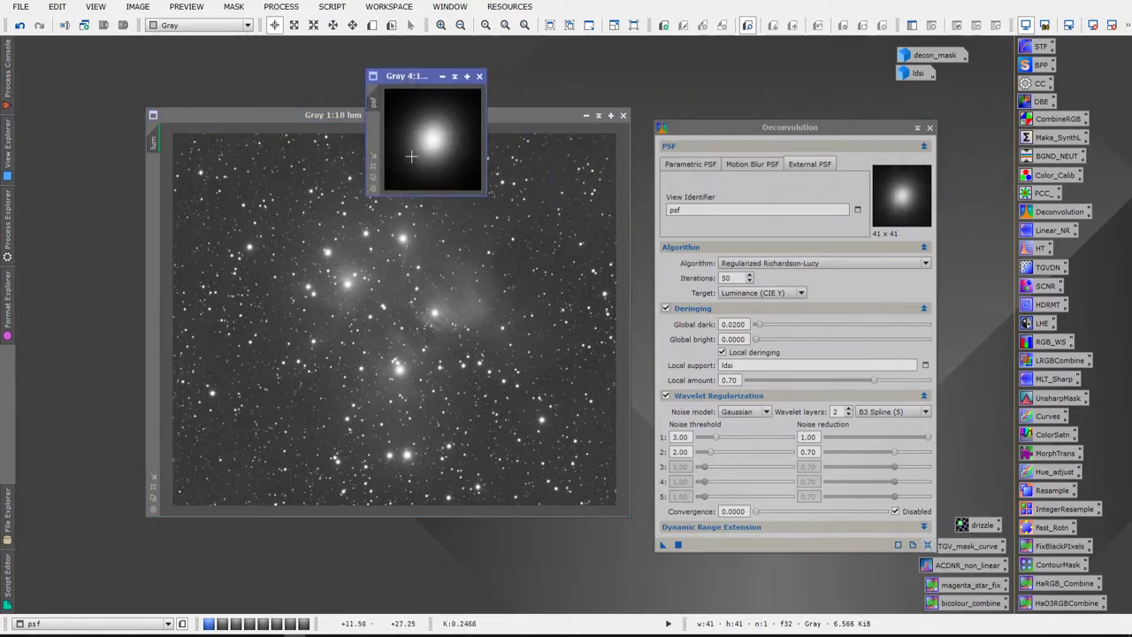
left_click(442, 76)
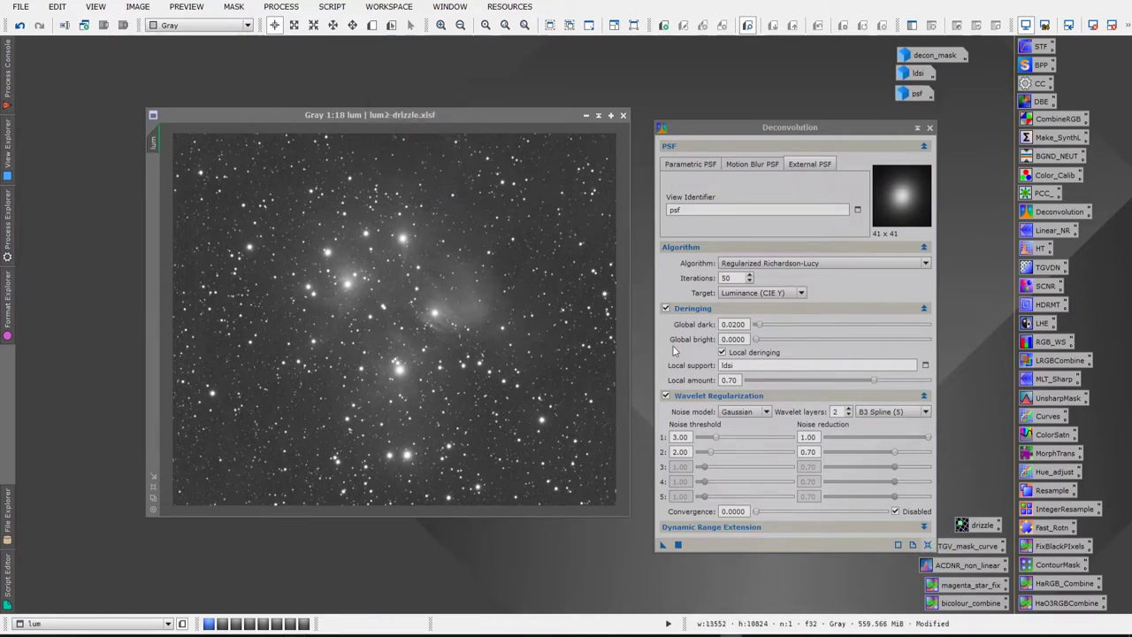
Recheck decon_mask, duplicate lum as lum_clone, and open HistogramTransformation
double_click(937, 57)
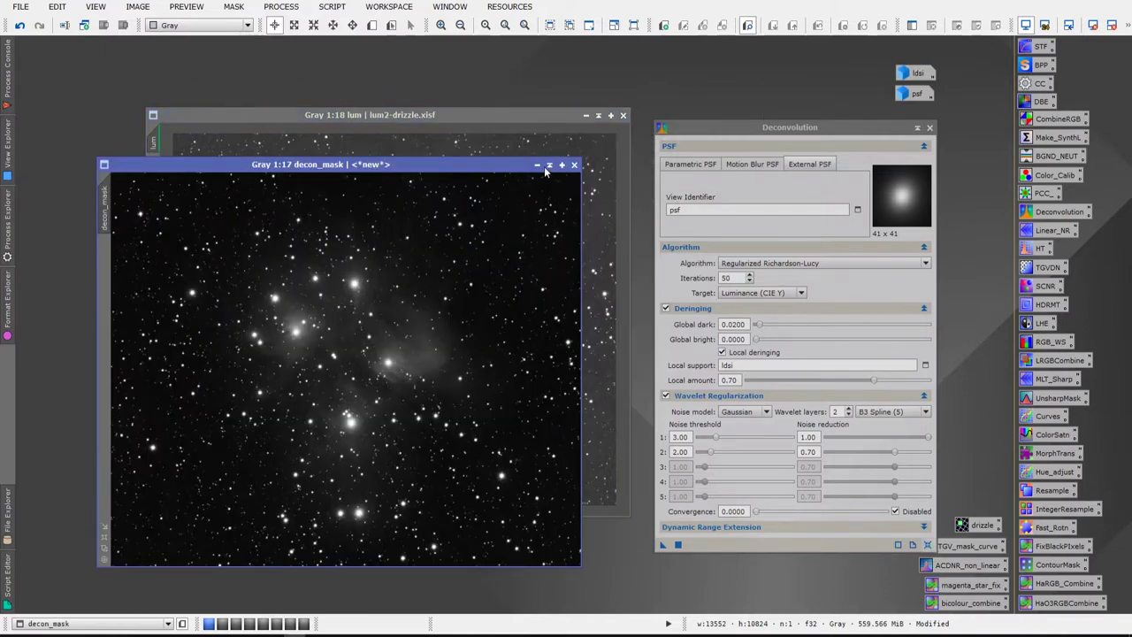
left_click(537, 165)
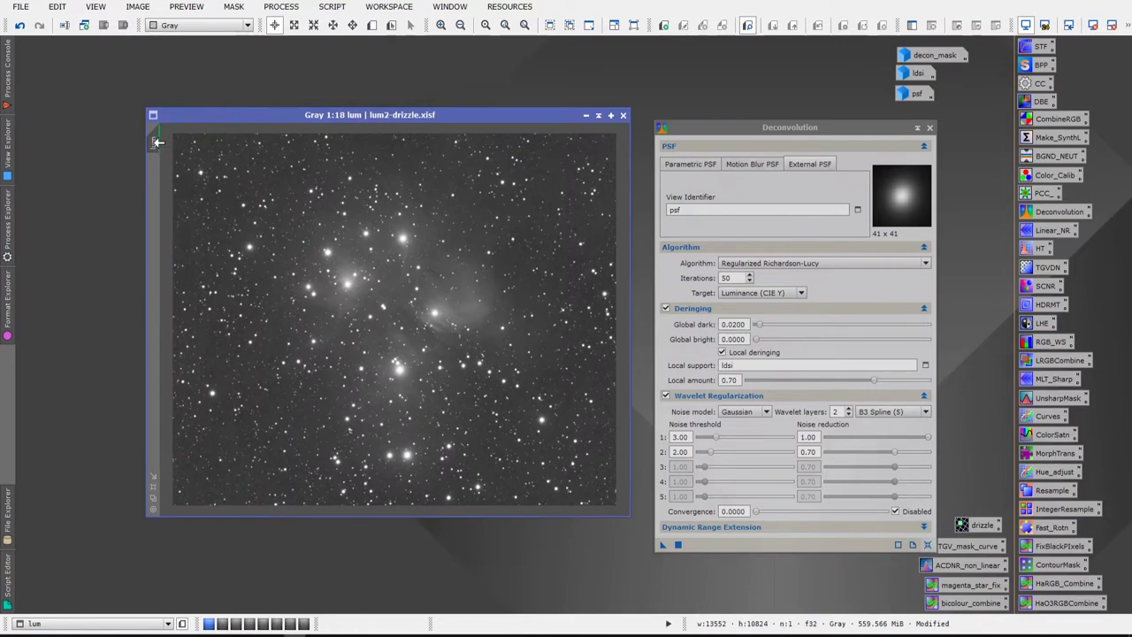
left_click_drag(153, 147, 111, 234)
left_click_drag(285, 222, 265, 164)
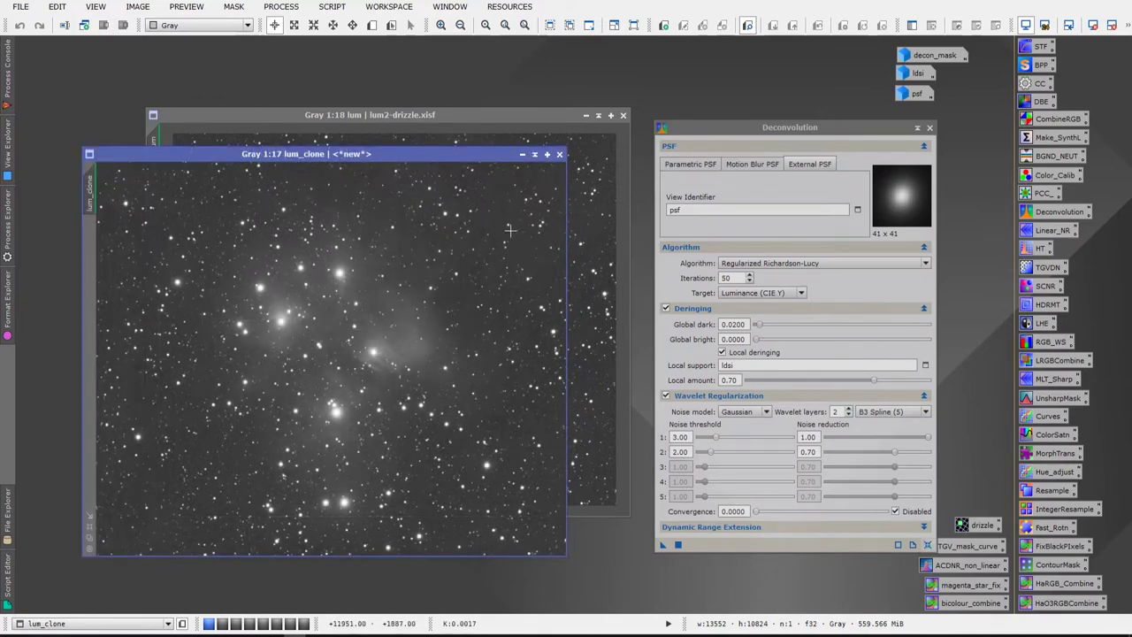
double_click(1037, 250)
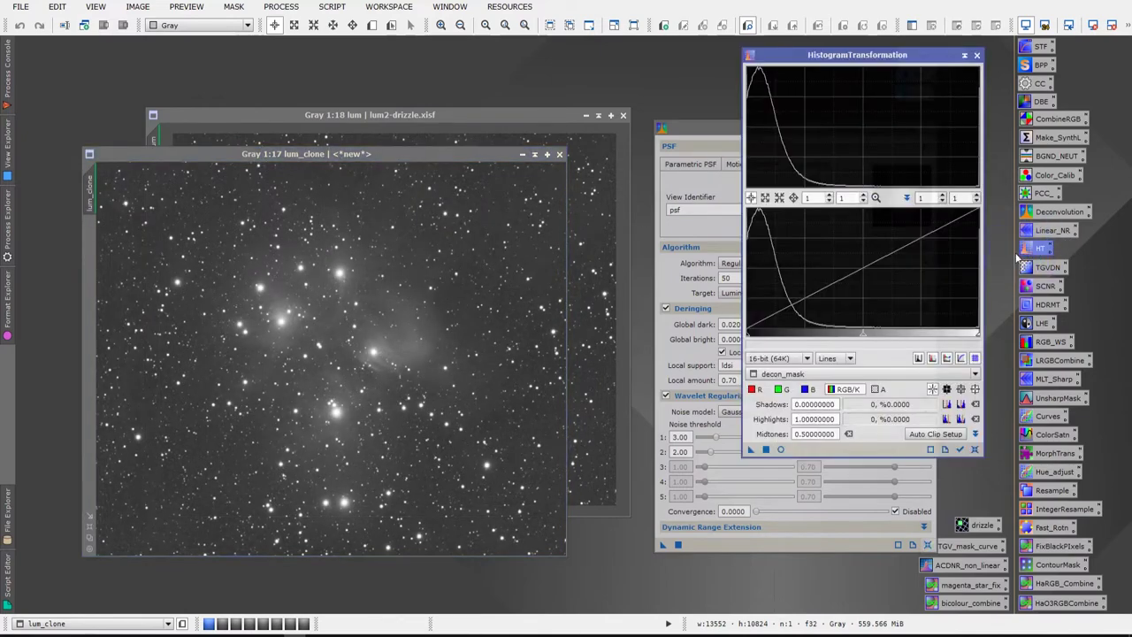
Target lum_clone with Real-Time Preview and apply a strong midtones stretch to it
left_click(484, 158)
left_click_drag(825, 55, 729, 113)
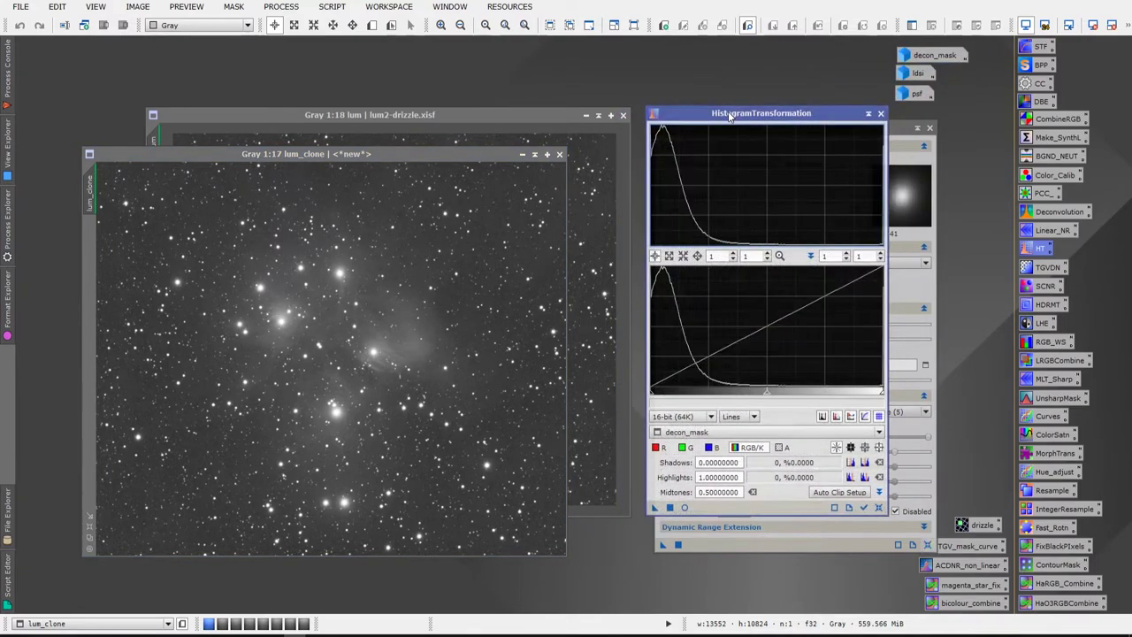
left_click(475, 153)
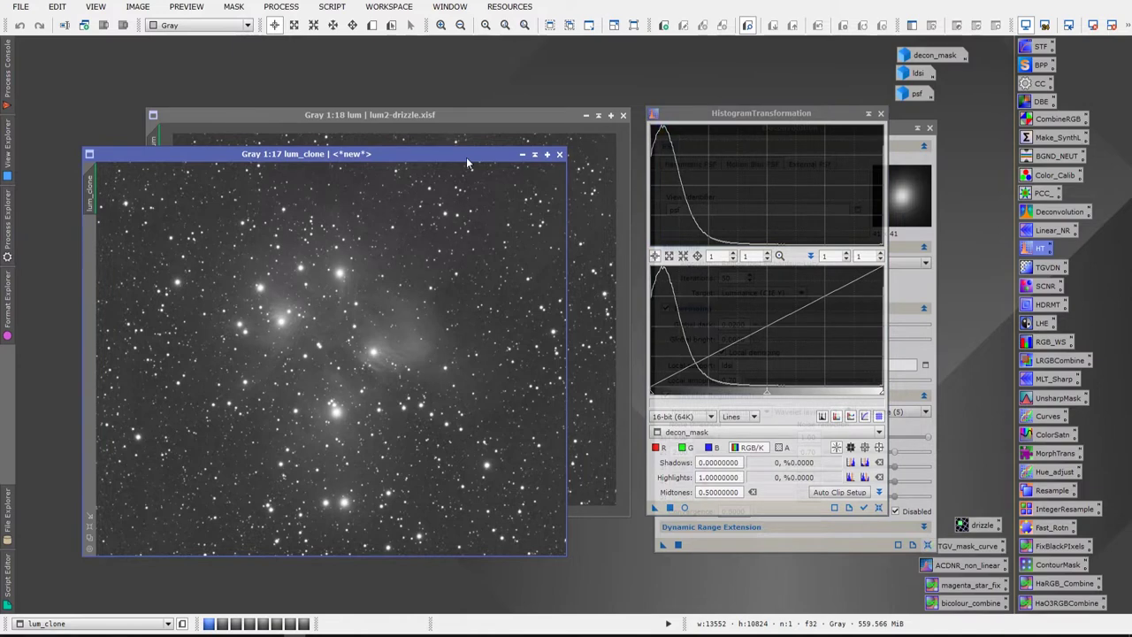
left_click(1092, 25)
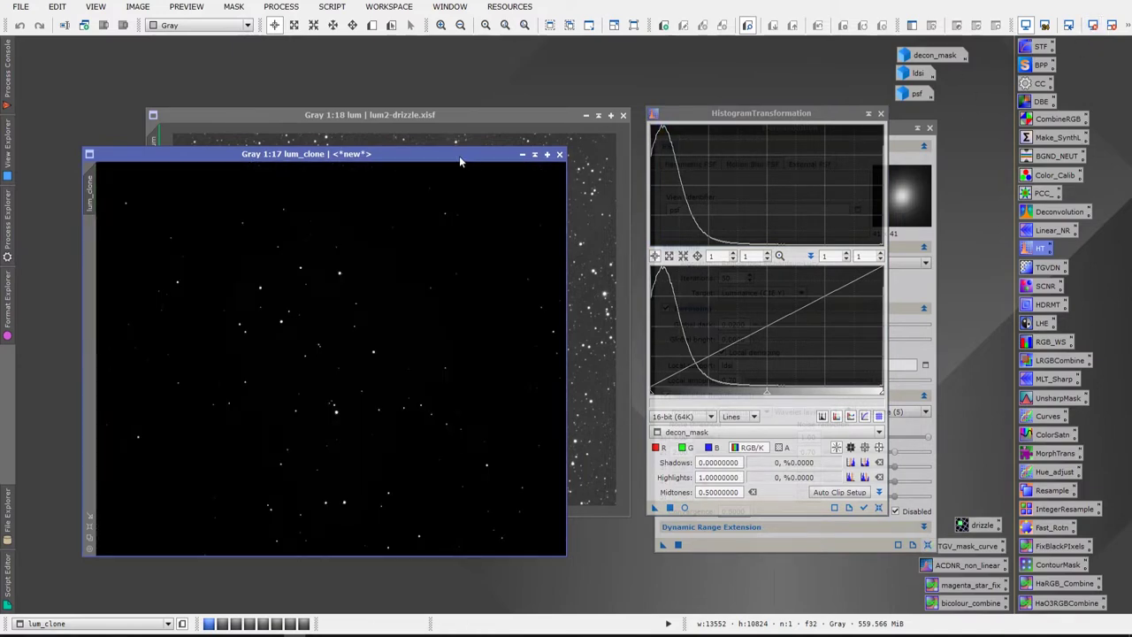
left_click(878, 509)
left_click(865, 508)
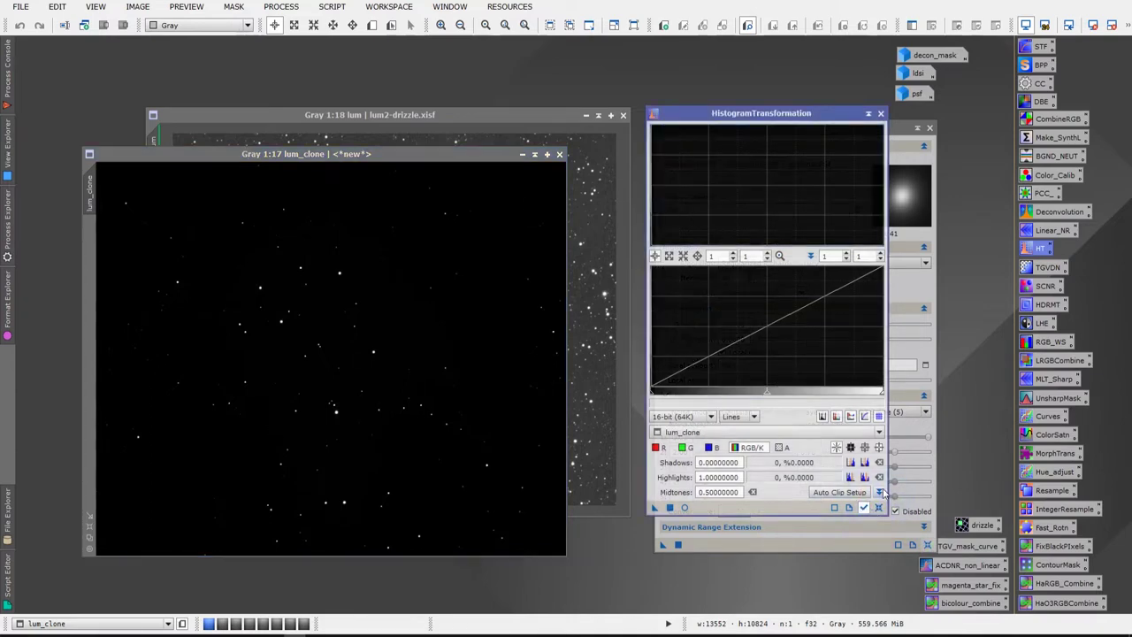
left_click(684, 507)
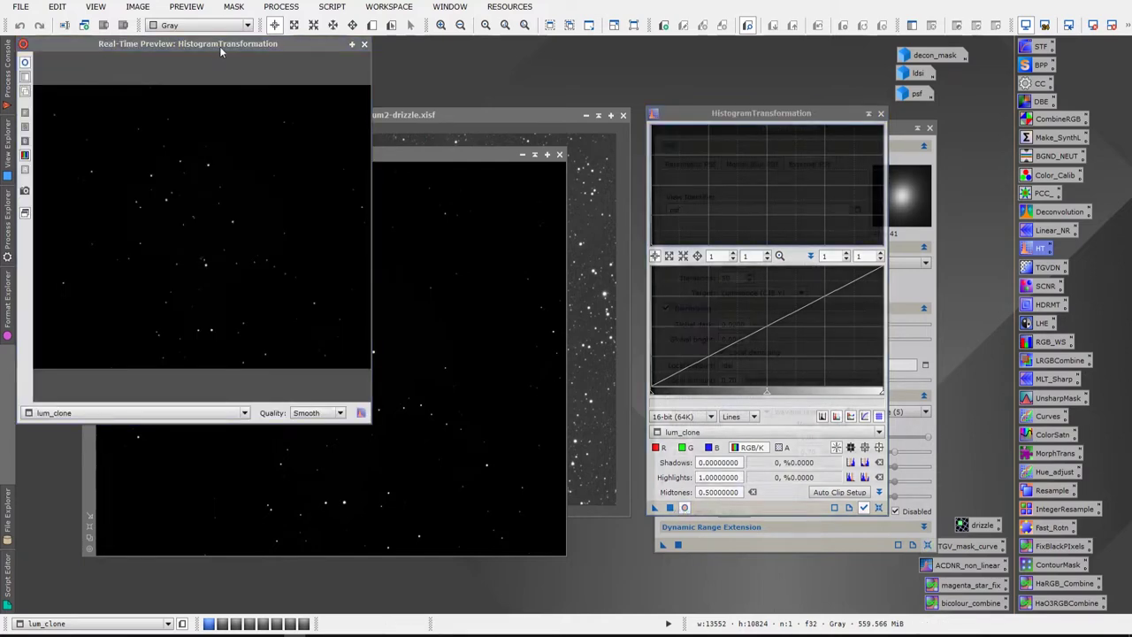
left_click(766, 397)
left_click_drag(766, 397, 654, 395)
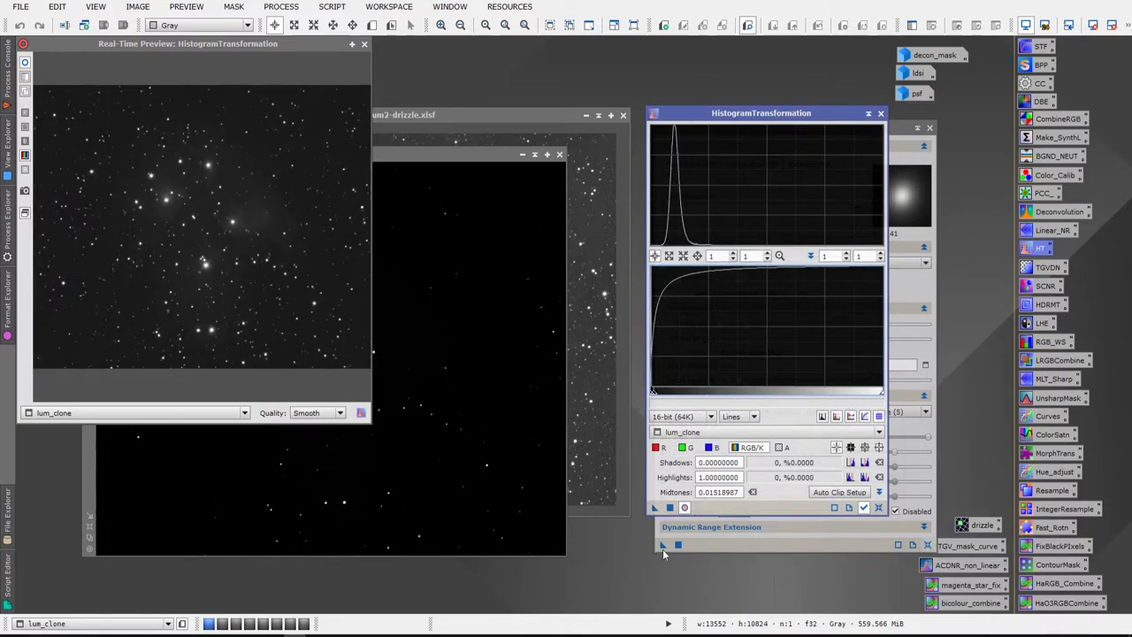
left_click_drag(655, 508, 477, 365)
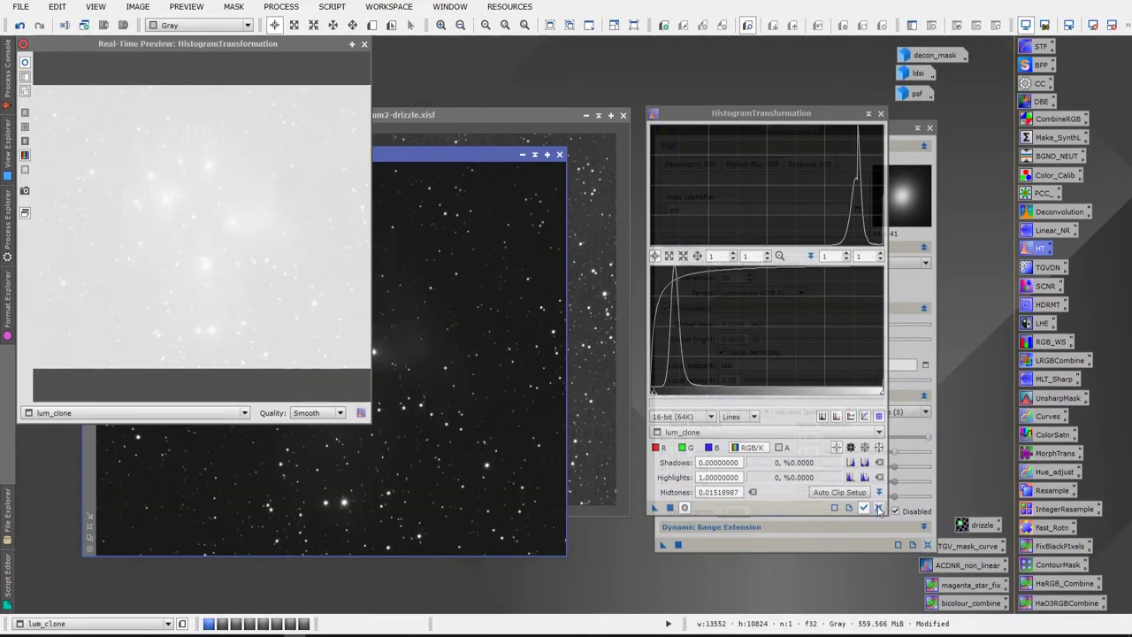
Reset and apply the final stretch with shadows 0.08607595 and midtones 0.21944445
left_click(878, 508)
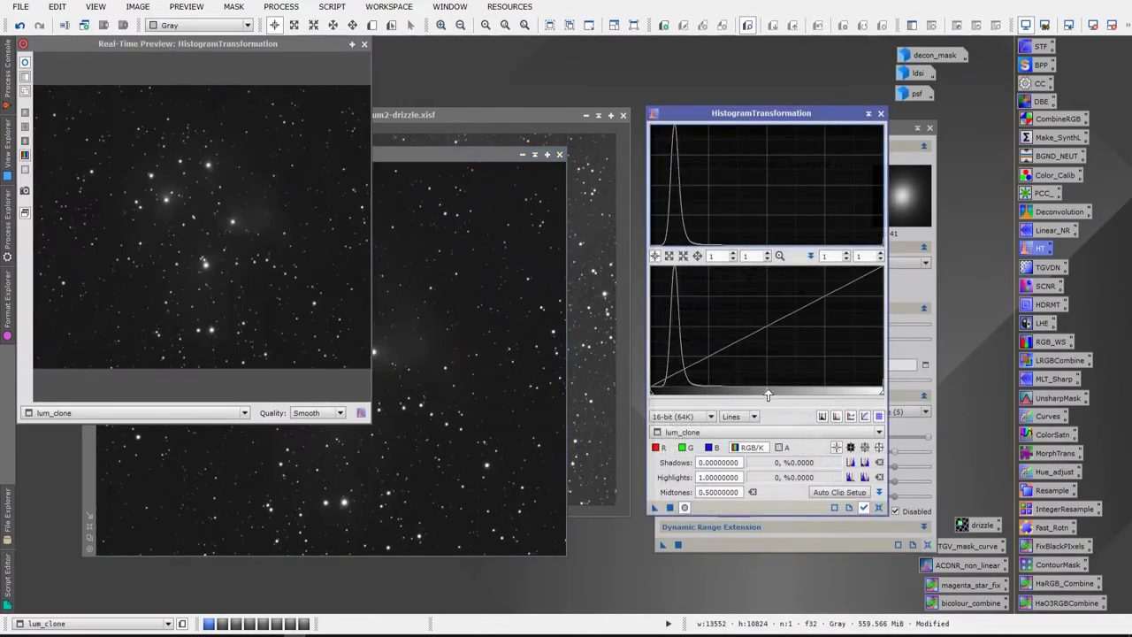
left_click_drag(767, 395, 671, 399)
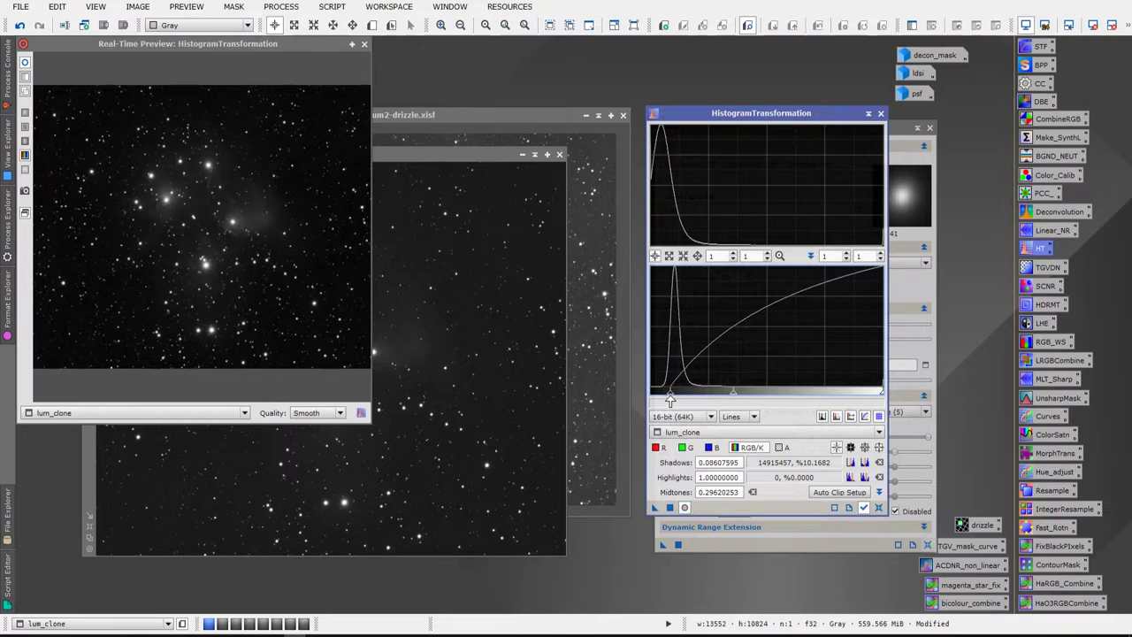
left_click_drag(669, 400, 717, 397)
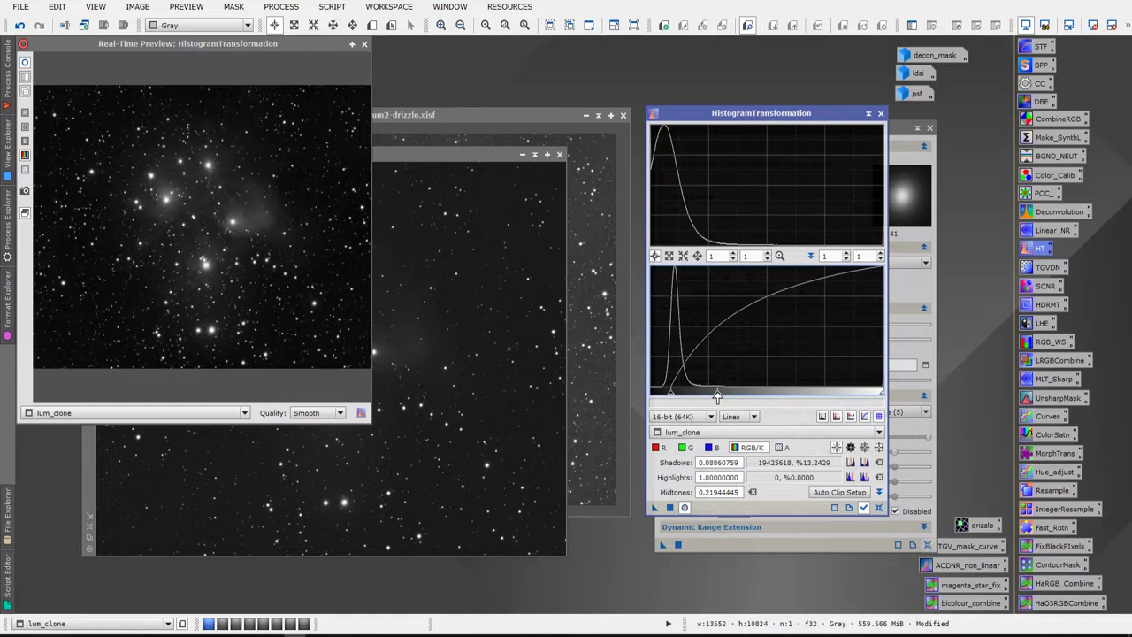
left_click_drag(668, 396, 668, 396)
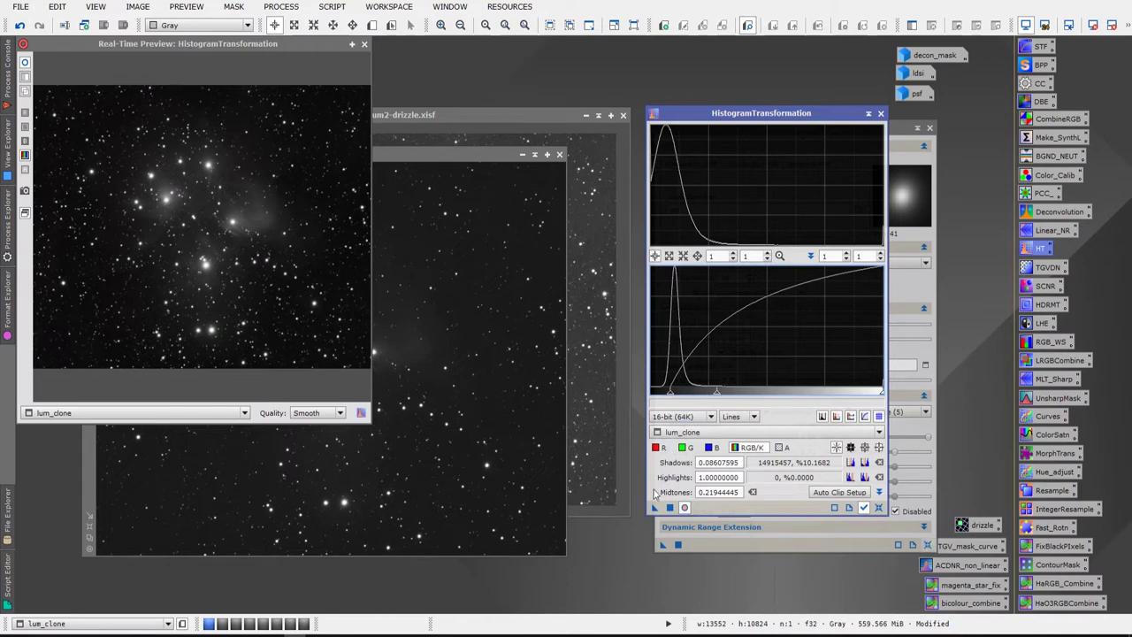
left_click_drag(432, 374, 434, 167)
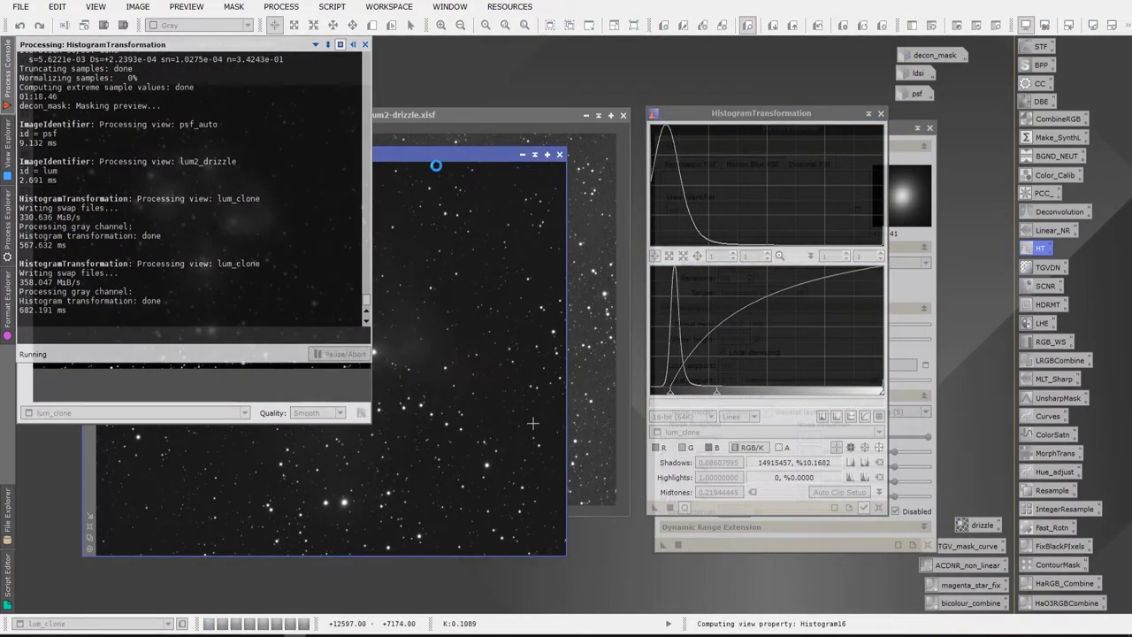
Close the HistogramTransformation settings and its real-time preview
left_click(881, 114)
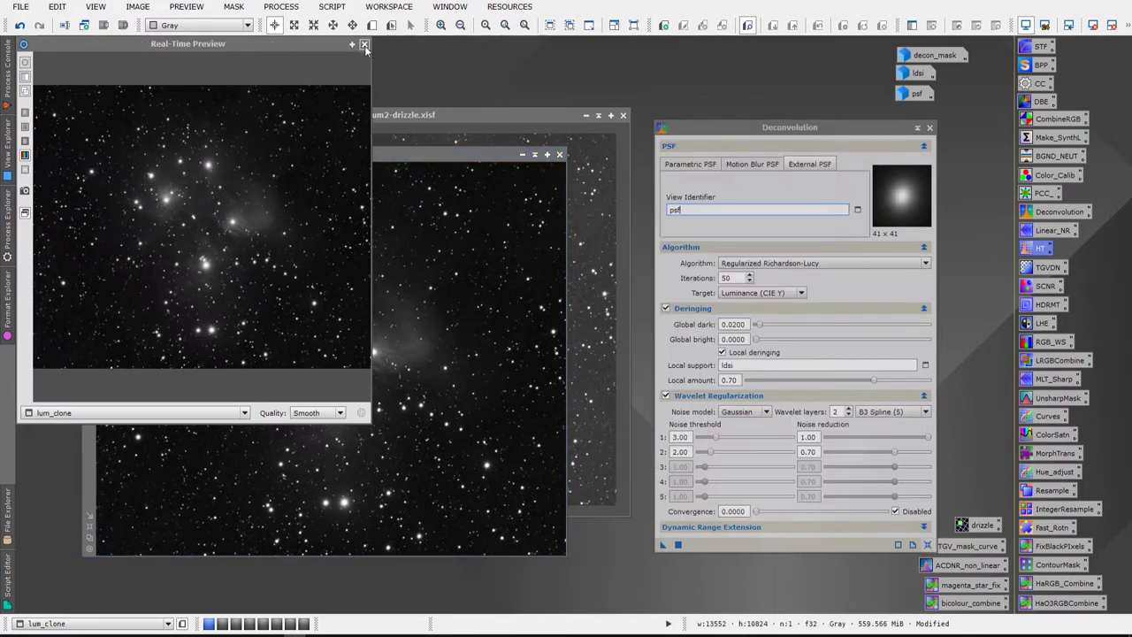
left_click(364, 45)
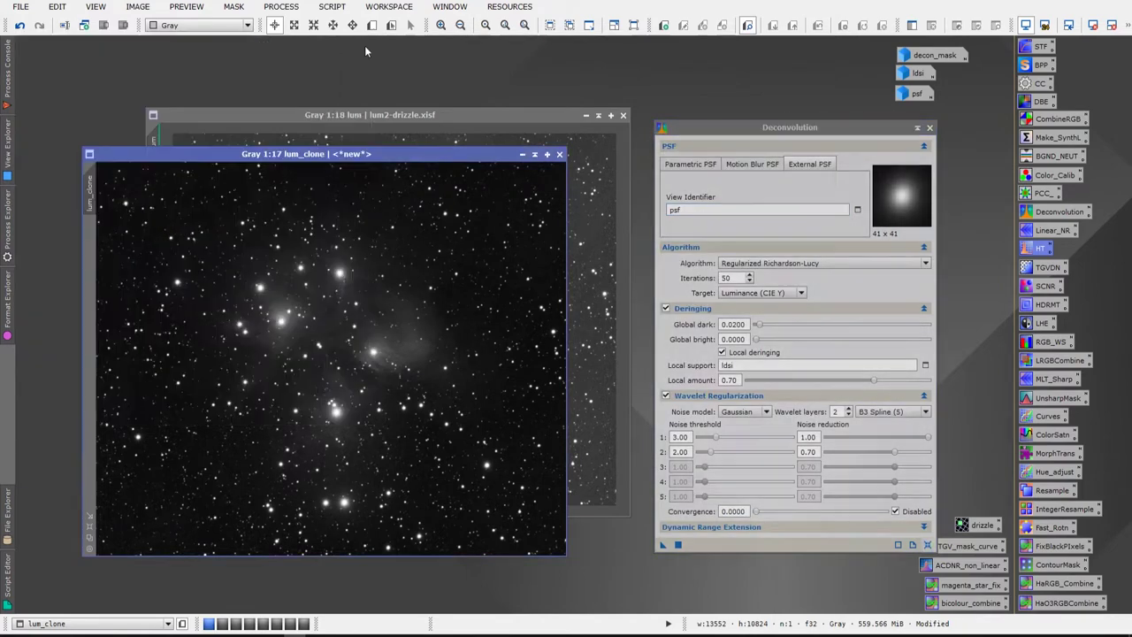
left_click_drag(414, 153, 396, 76)
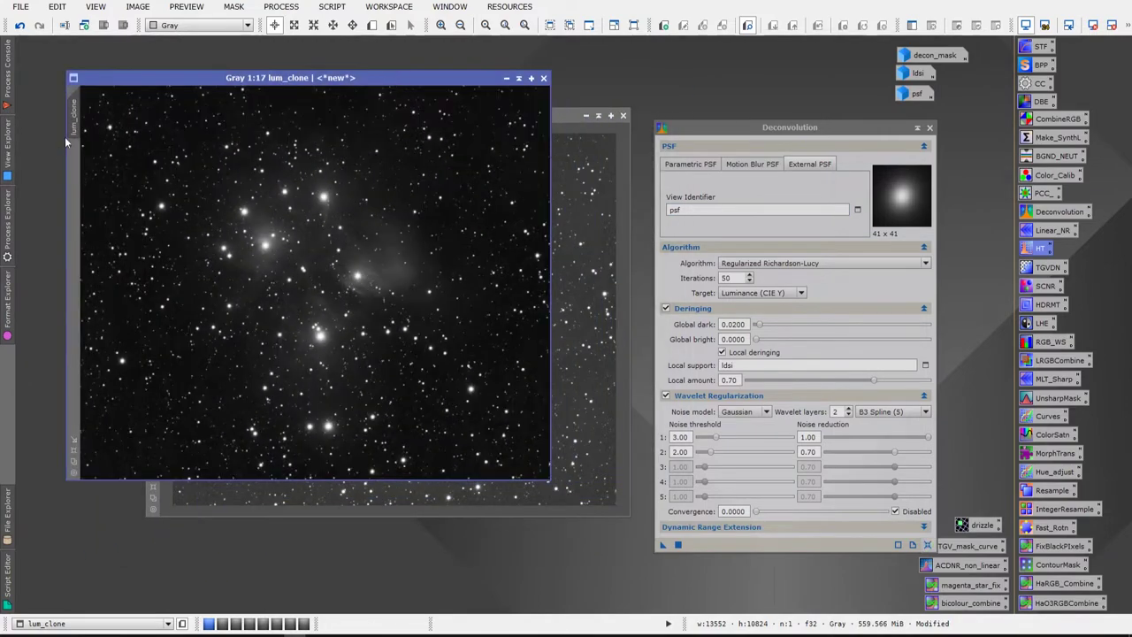
Rename the lum_clone image to decon_mask2 through its Identifier option
right_click(74, 123)
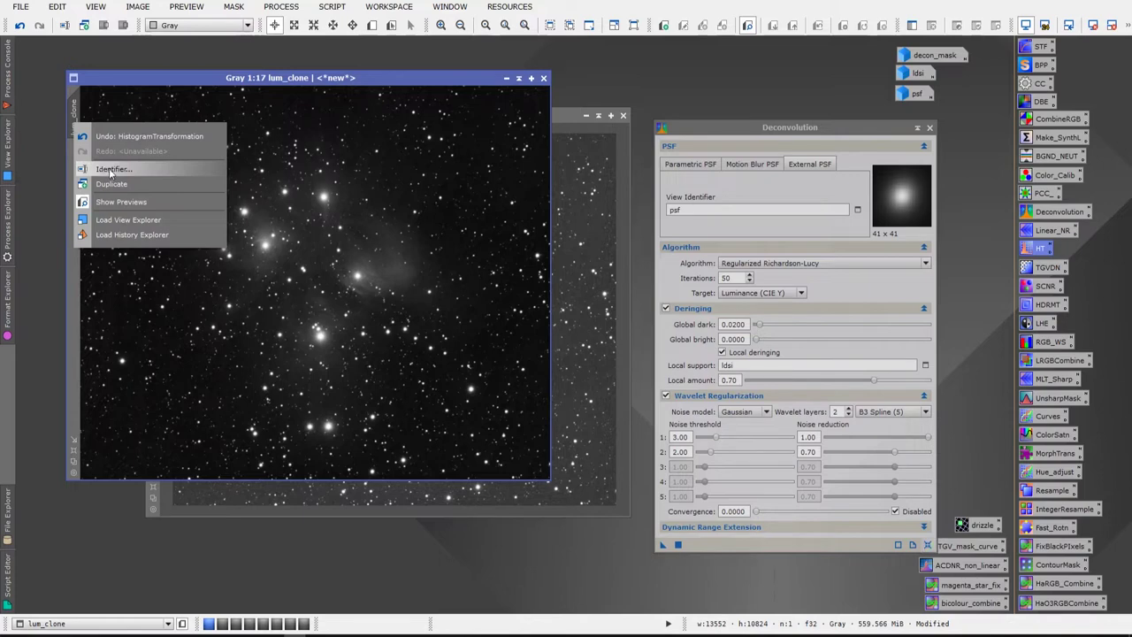
right_click(78, 108)
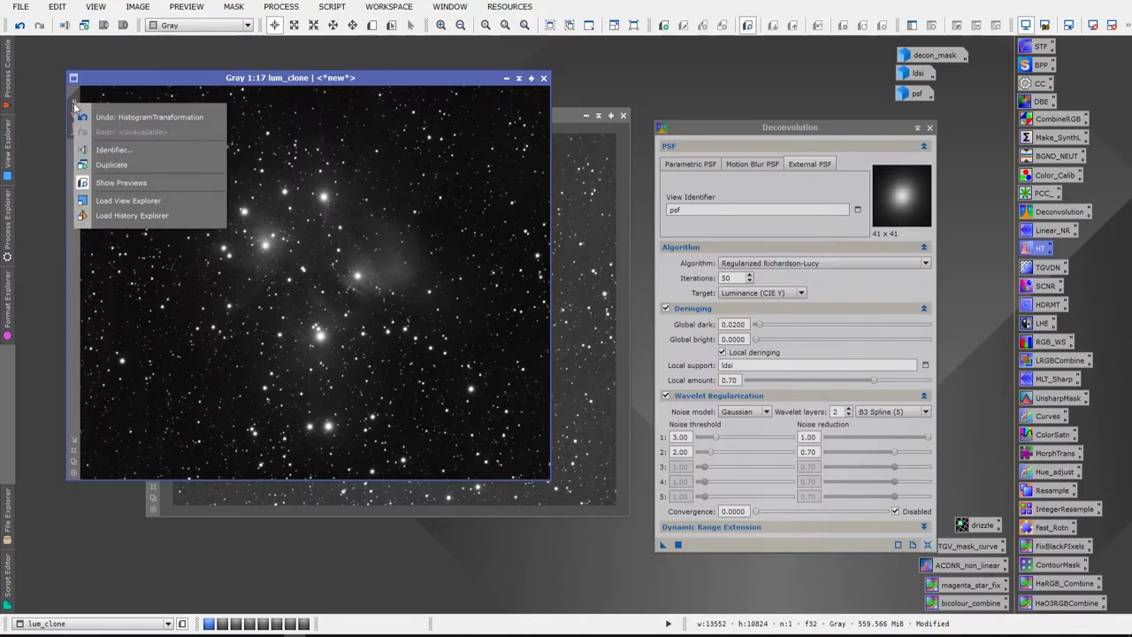
left_click(112, 150)
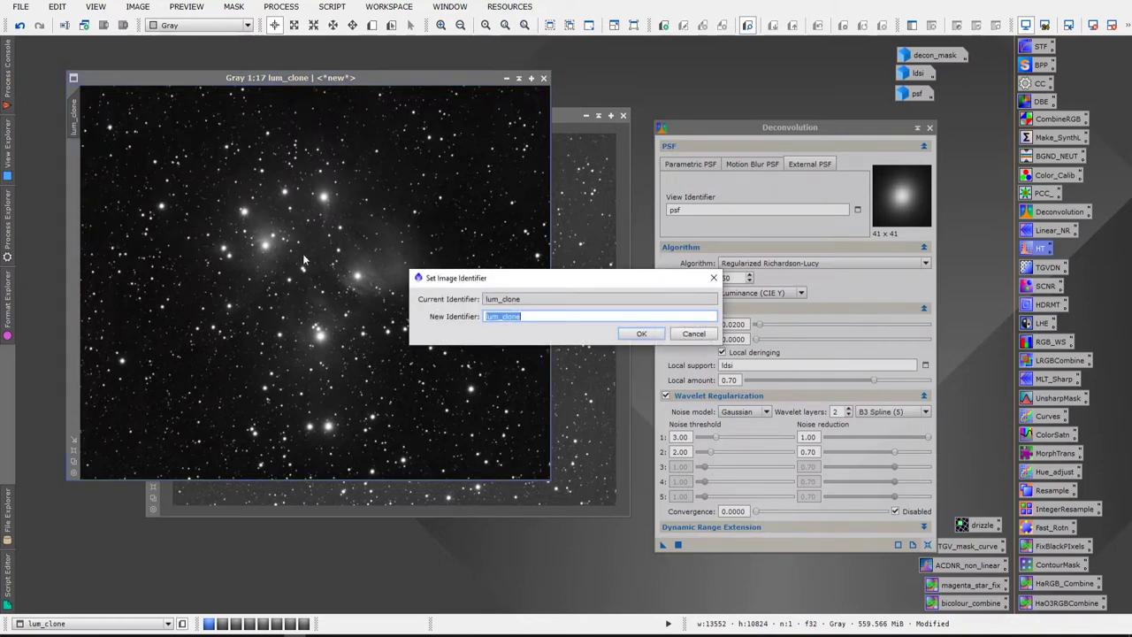
type("decon_mask2")
key("Return")
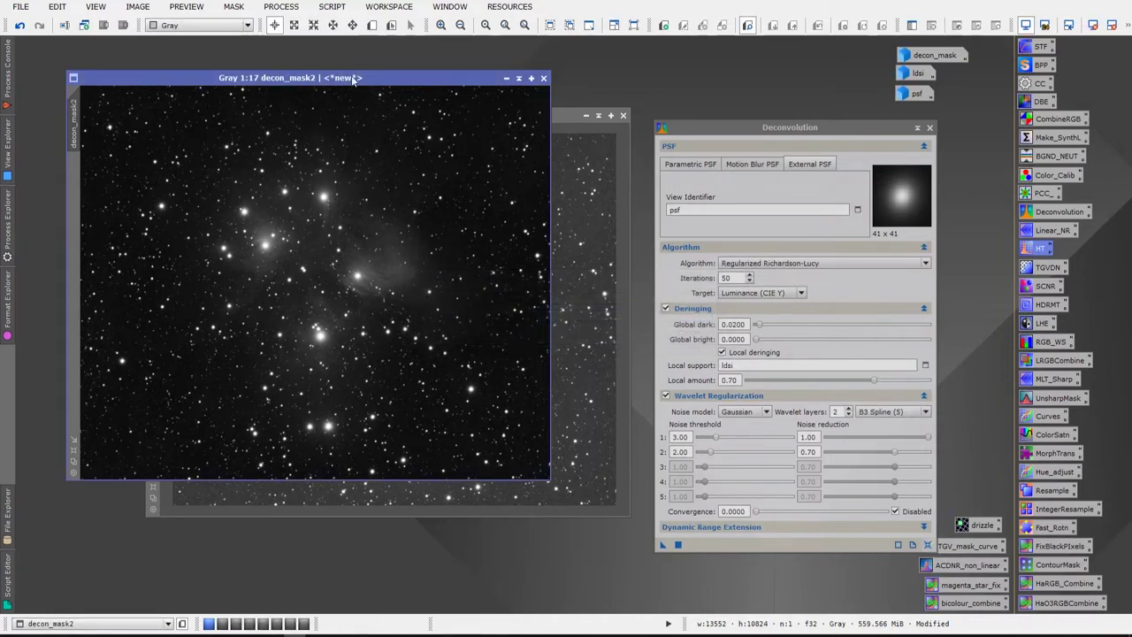
Close decon_mask2, discarding it without saving
left_click(543, 78)
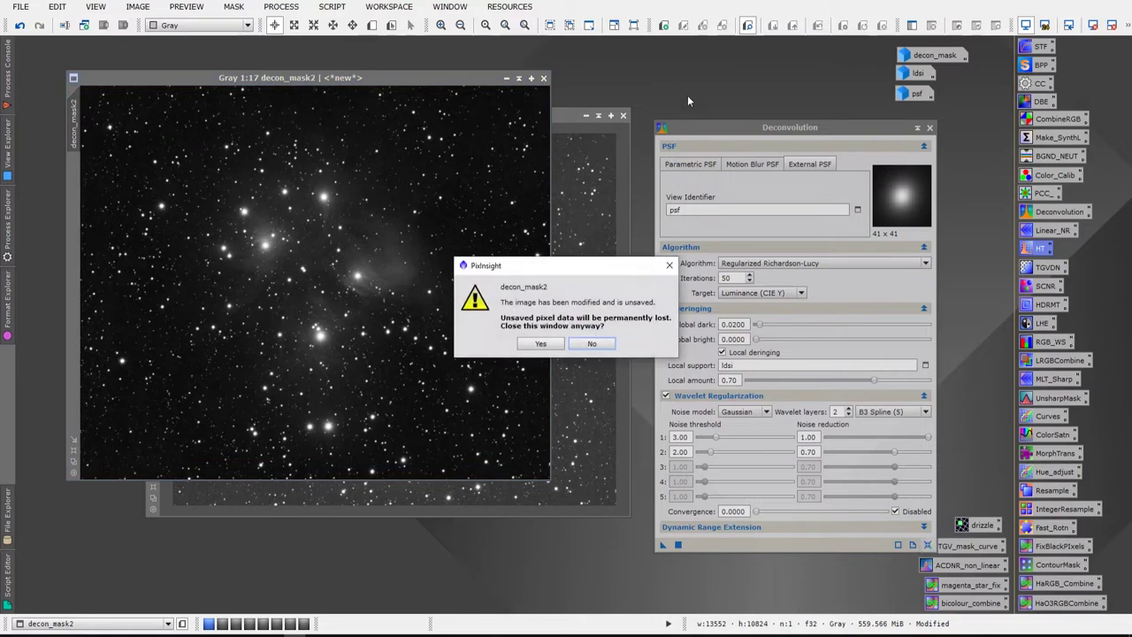
left_click(540, 346)
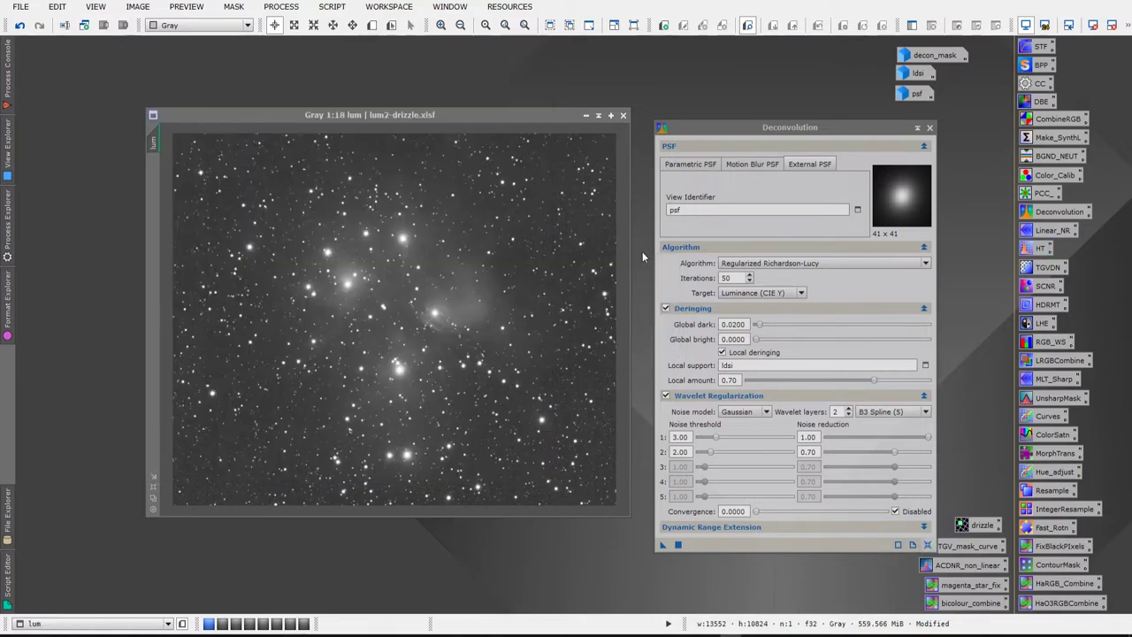
left_click(917, 73)
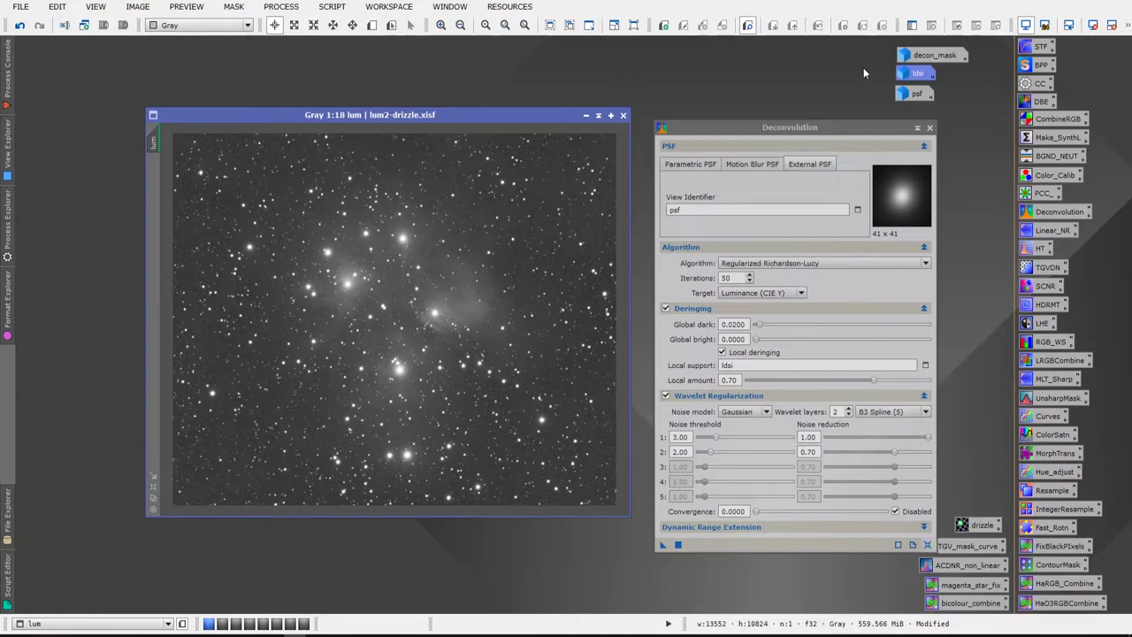
Inspect the ldsi star mask and put it back as an icon
double_click(917, 78)
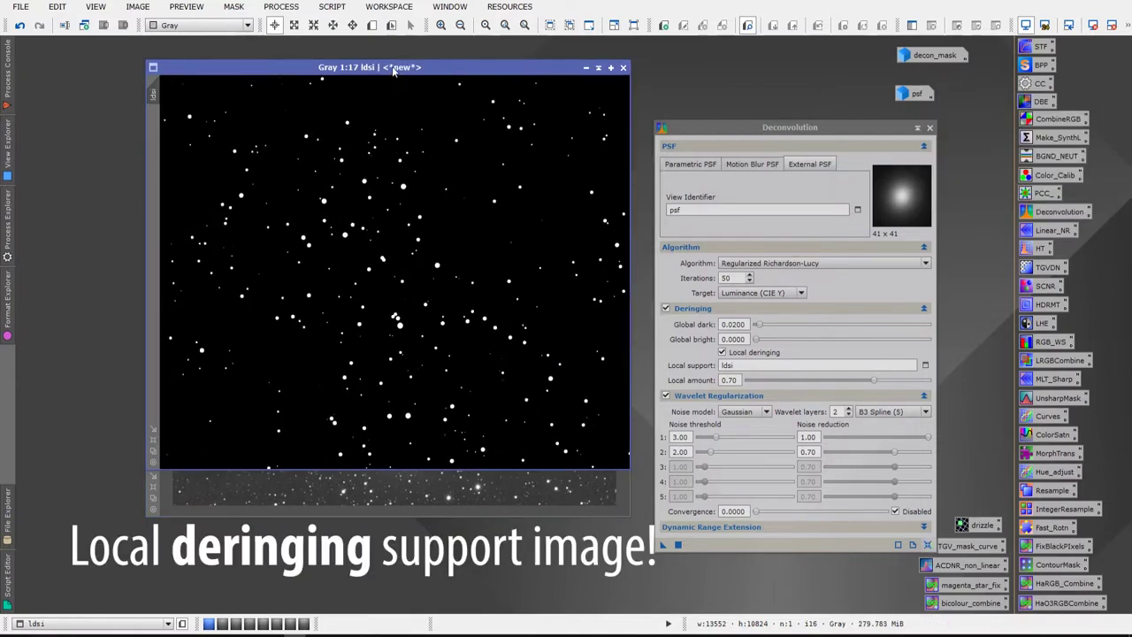
left_click_drag(386, 68, 358, 74)
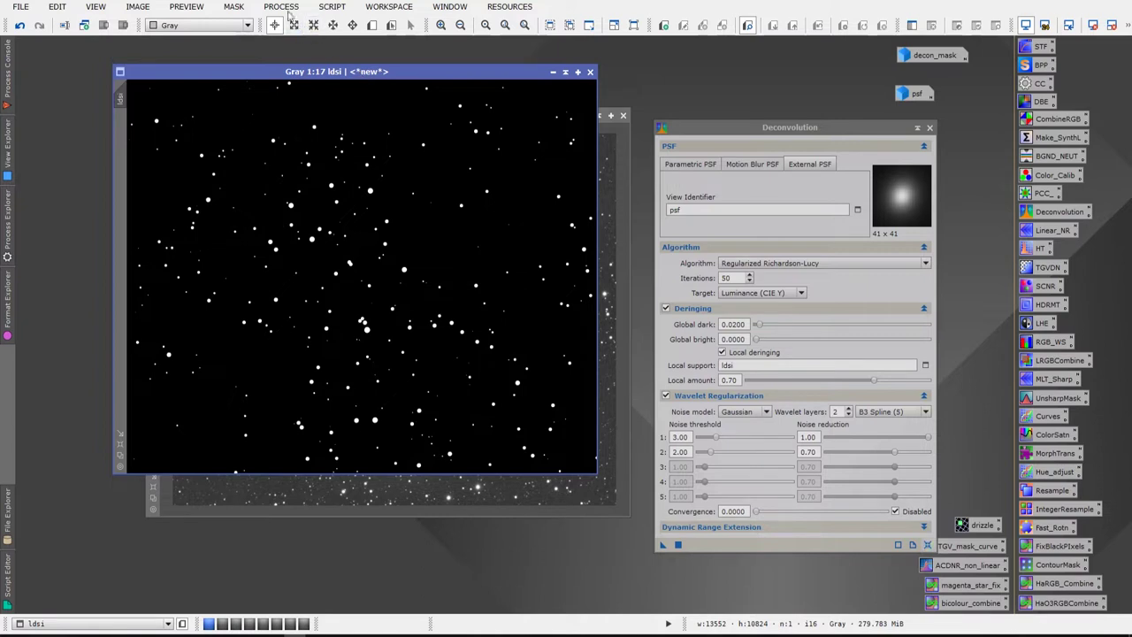
left_click(552, 71)
left_click(271, 8)
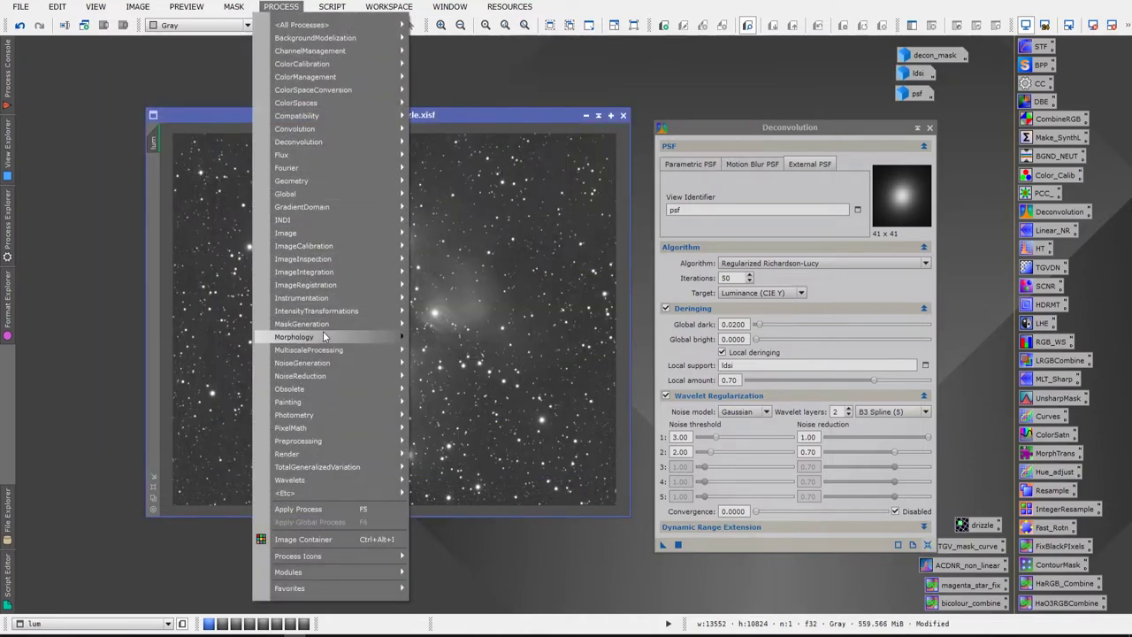
Open StarMask from Process > MaskGeneration and arrange it beside the lum image
mouse_move(327, 325)
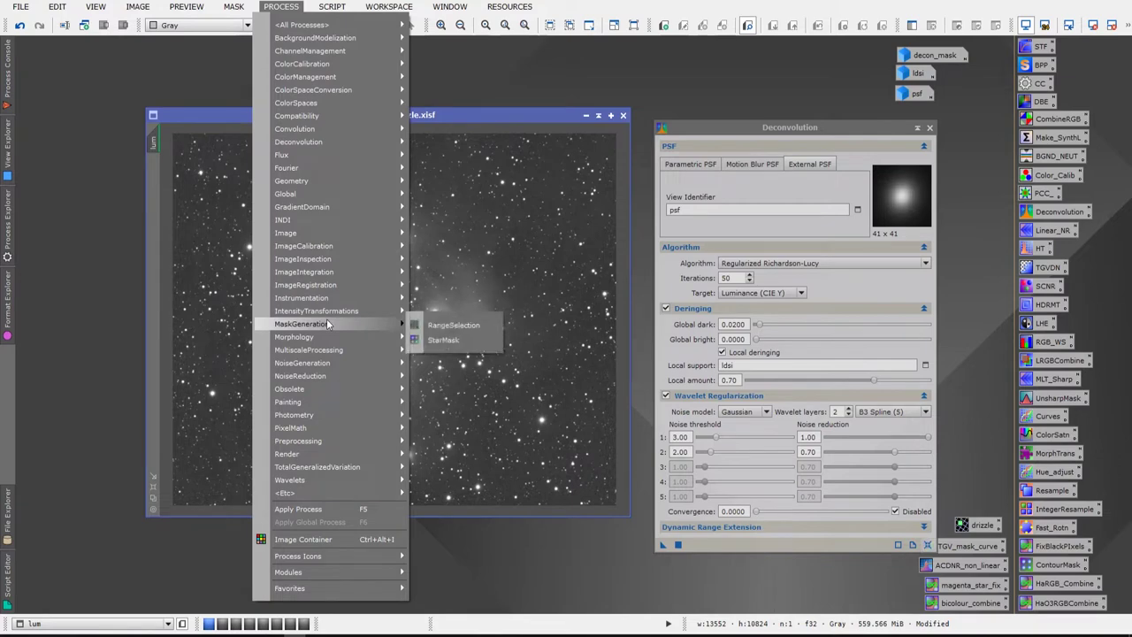
left_click(460, 339)
left_click_drag(385, 117, 308, 109)
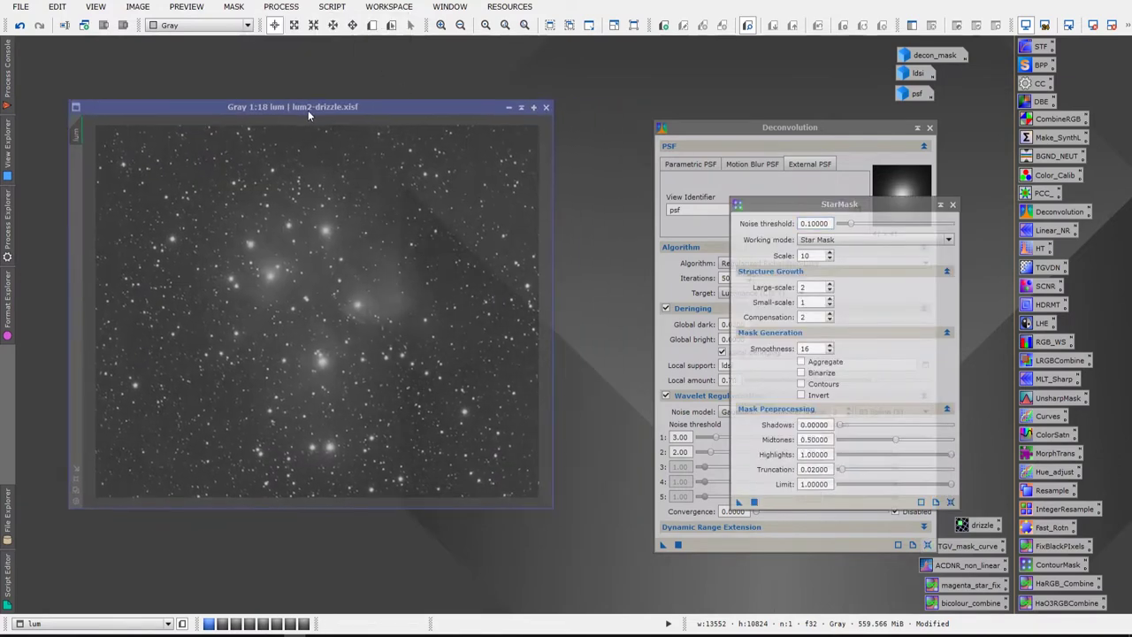
left_click_drag(769, 207, 621, 167)
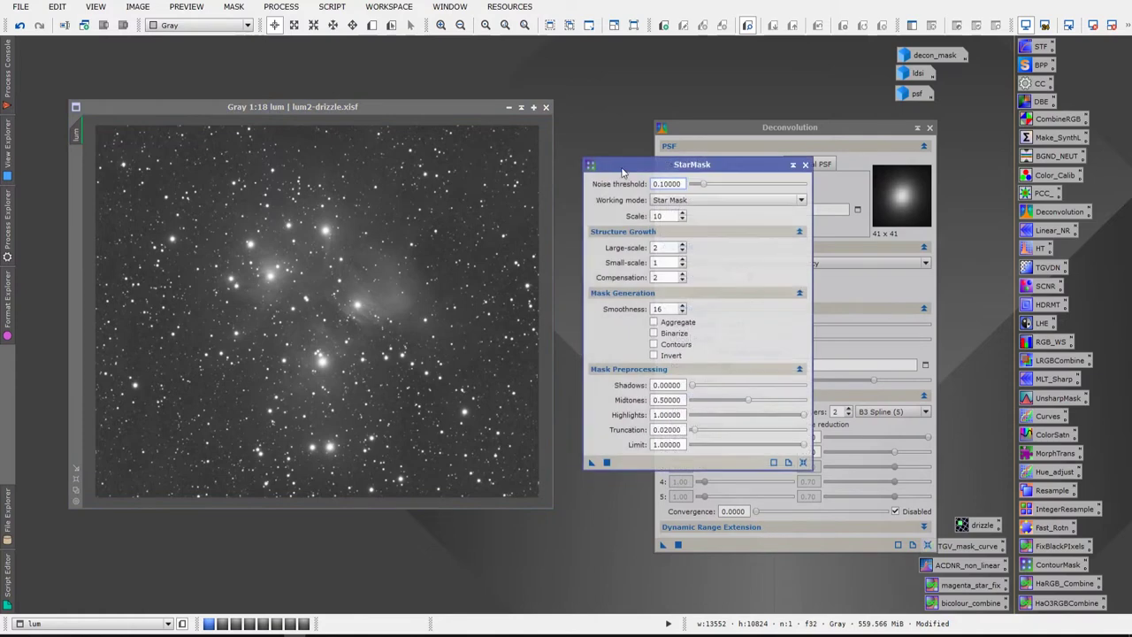
left_click_drag(368, 113, 395, 115)
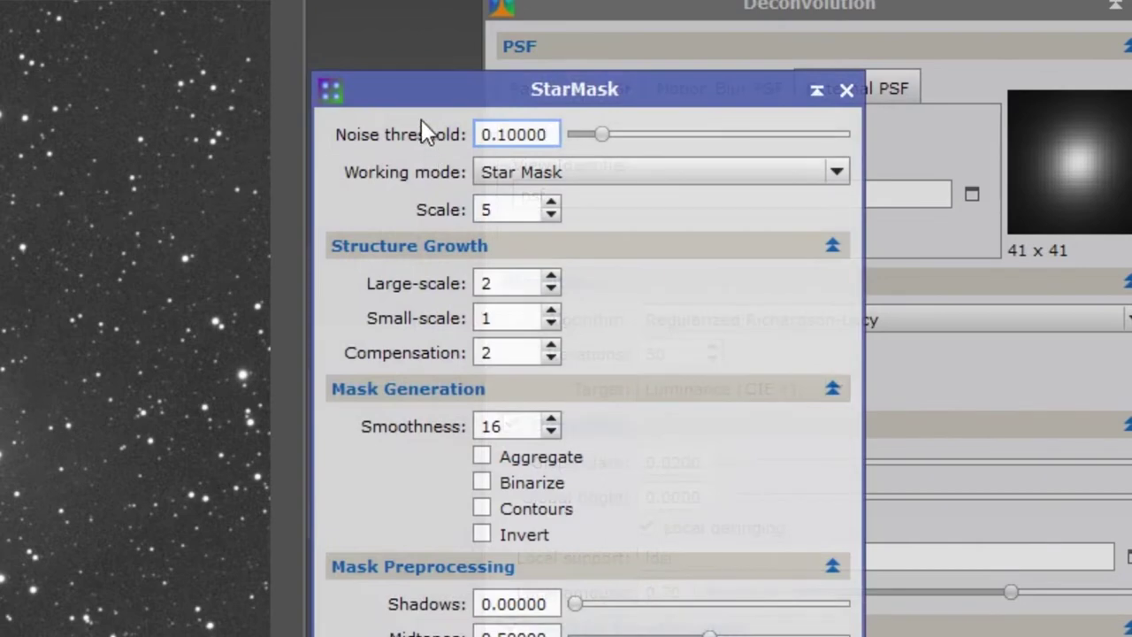
left_click(508, 210)
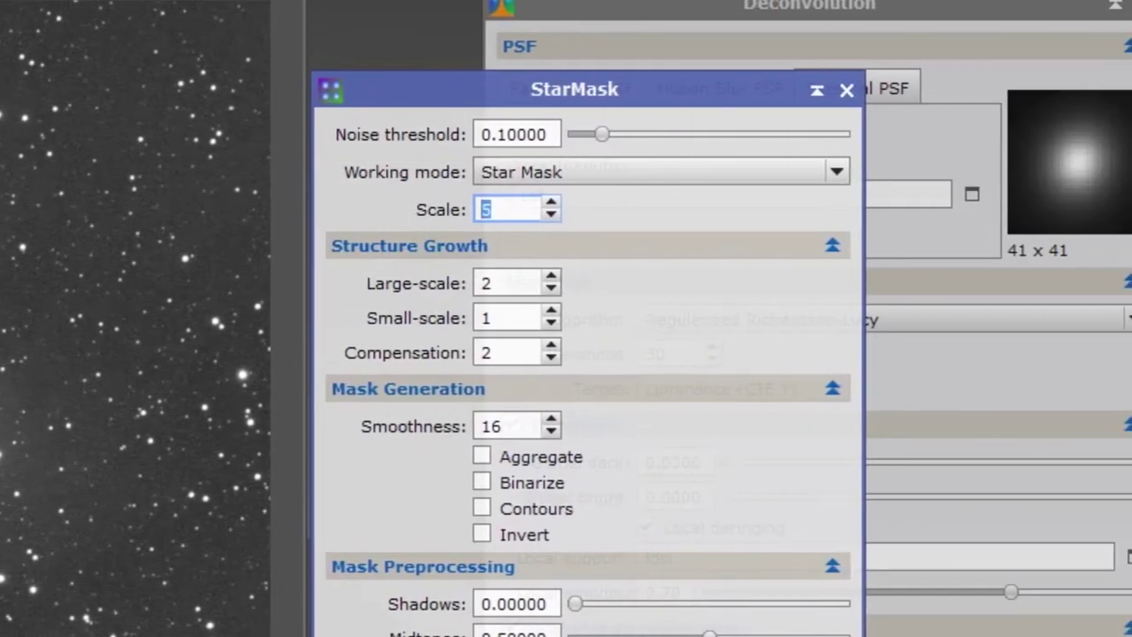
Raise StarMask Scale from 5 to 10 and lower Truncation from 1.0 to 0.25
left_click(518, 212)
left_click(551, 203)
left_click(552, 203)
left_click(552, 203)
left_click(552, 203)
left_click(551, 203)
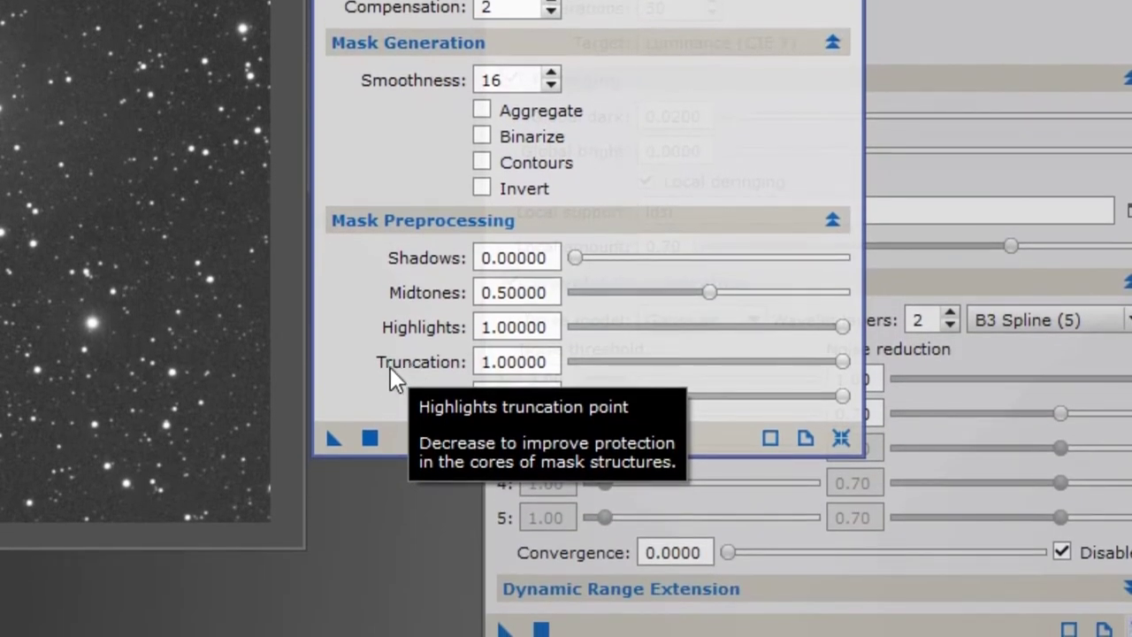
left_click(842, 361)
left_click_drag(842, 361, 643, 365)
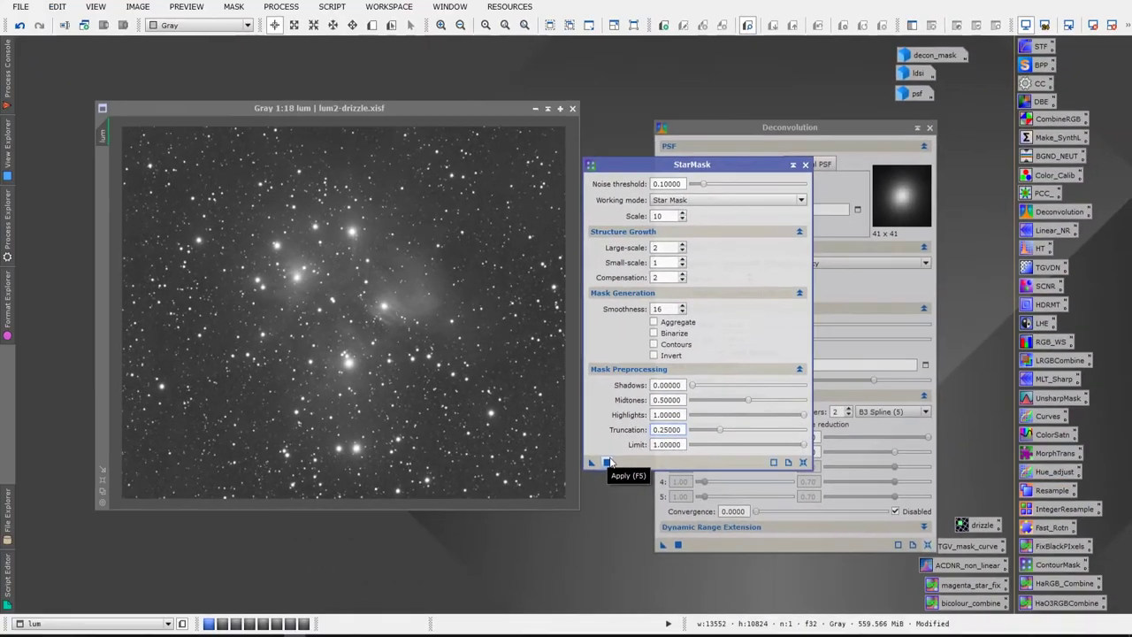
Apply StarMask to lum, check the new ldsi mask, iconize it and close StarMask
left_click(606, 461)
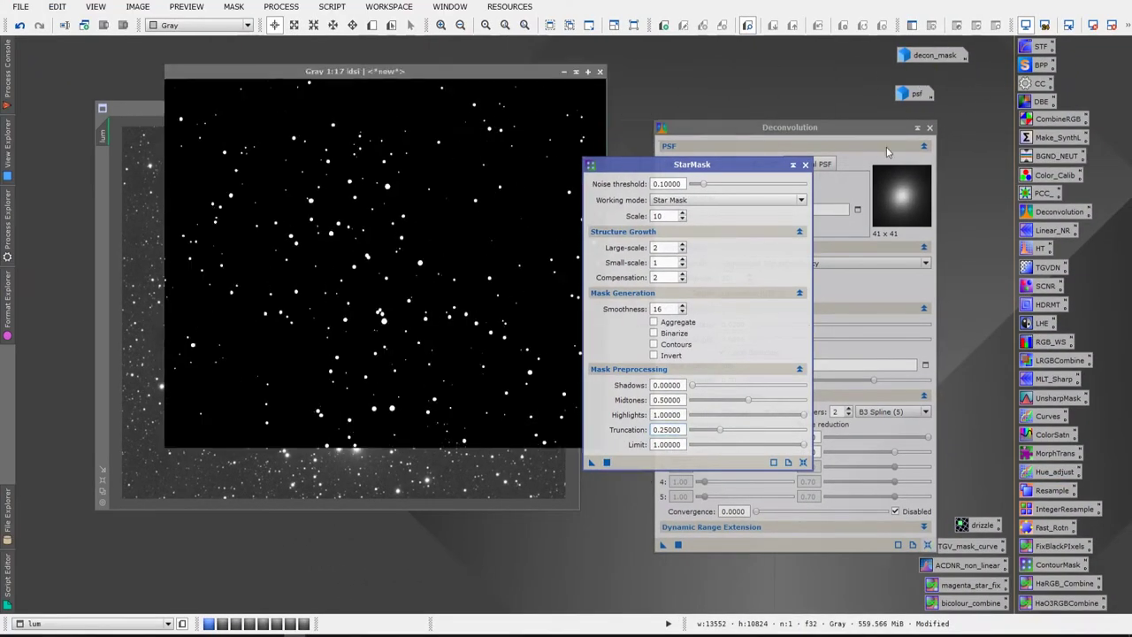
left_click_drag(419, 69, 347, 62)
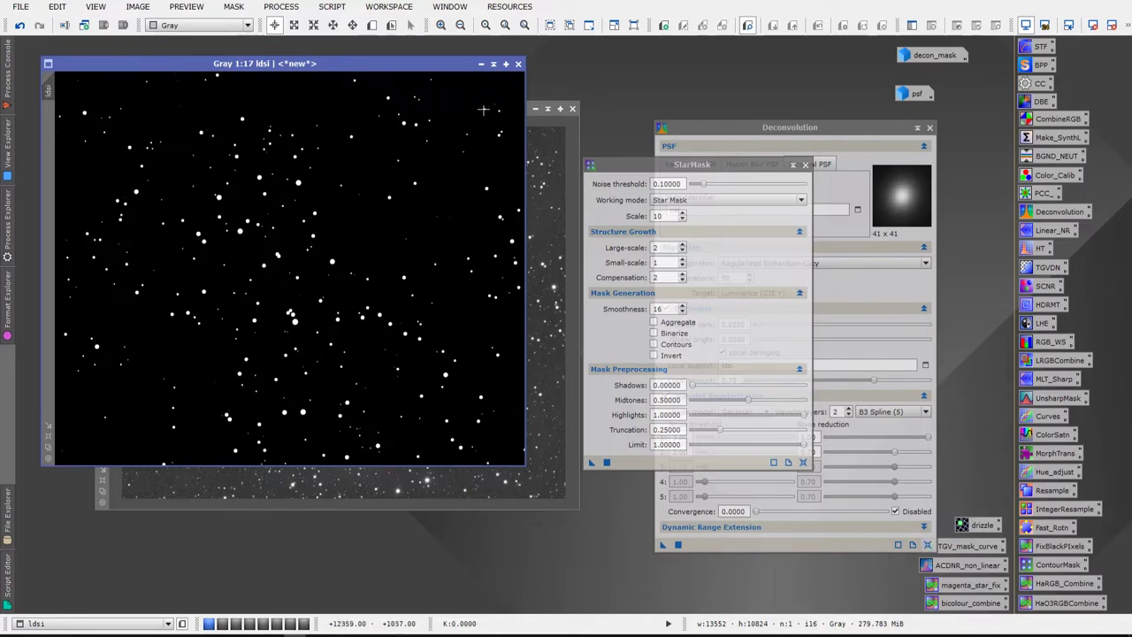
left_click(480, 64)
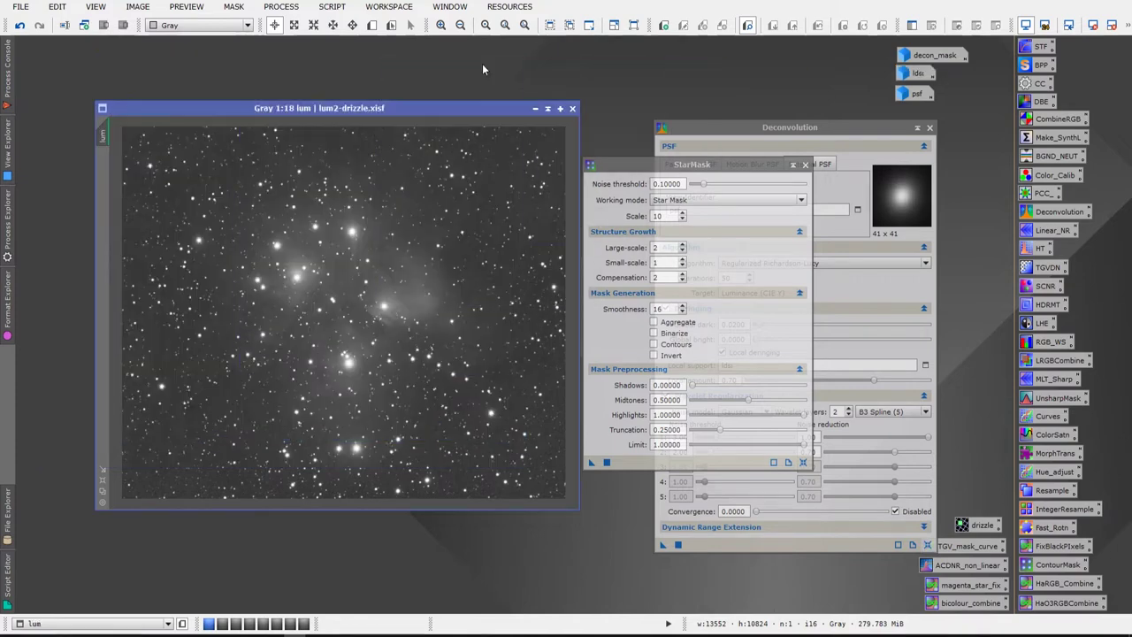
left_click(805, 165)
Open the psf image and move its window into view near the top
double_click(916, 93)
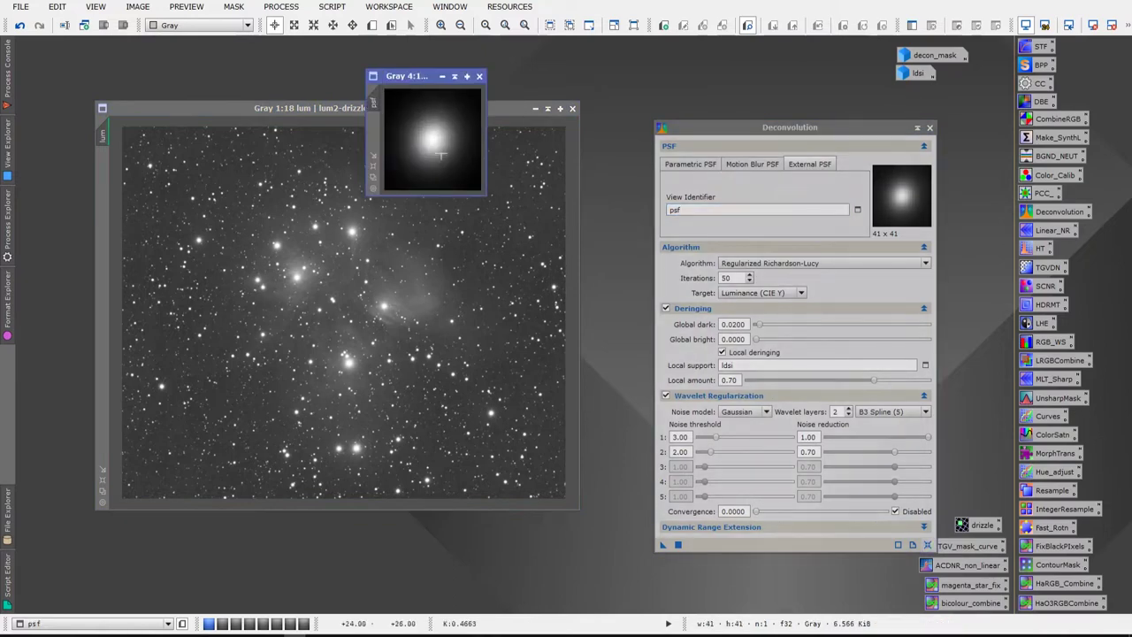
left_click_drag(404, 77, 458, 78)
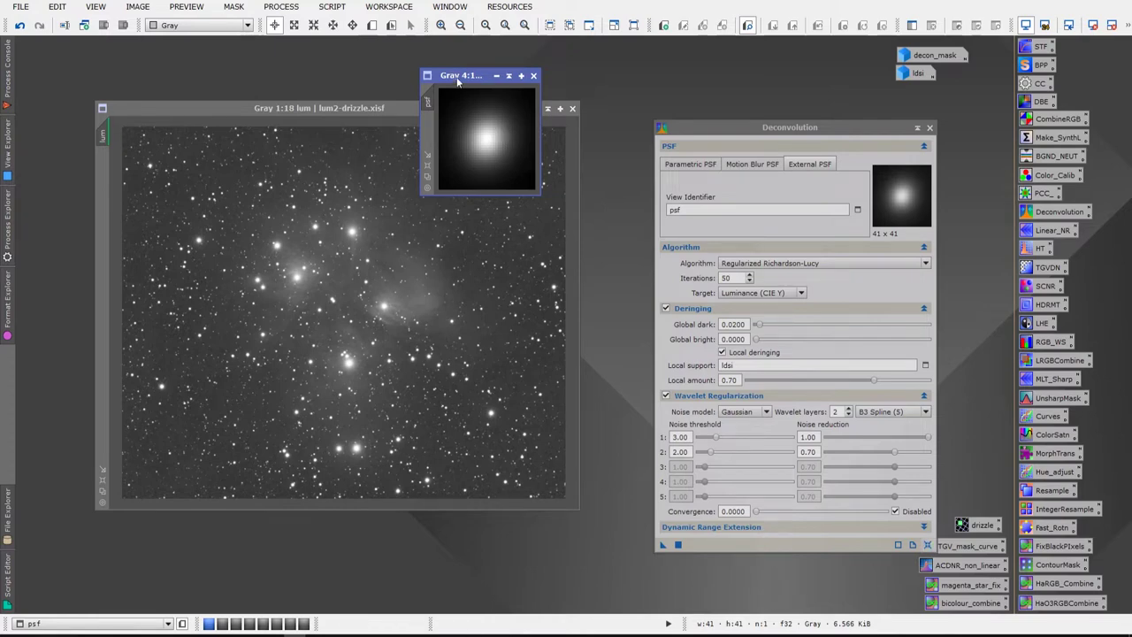
left_click_drag(460, 77, 803, 60)
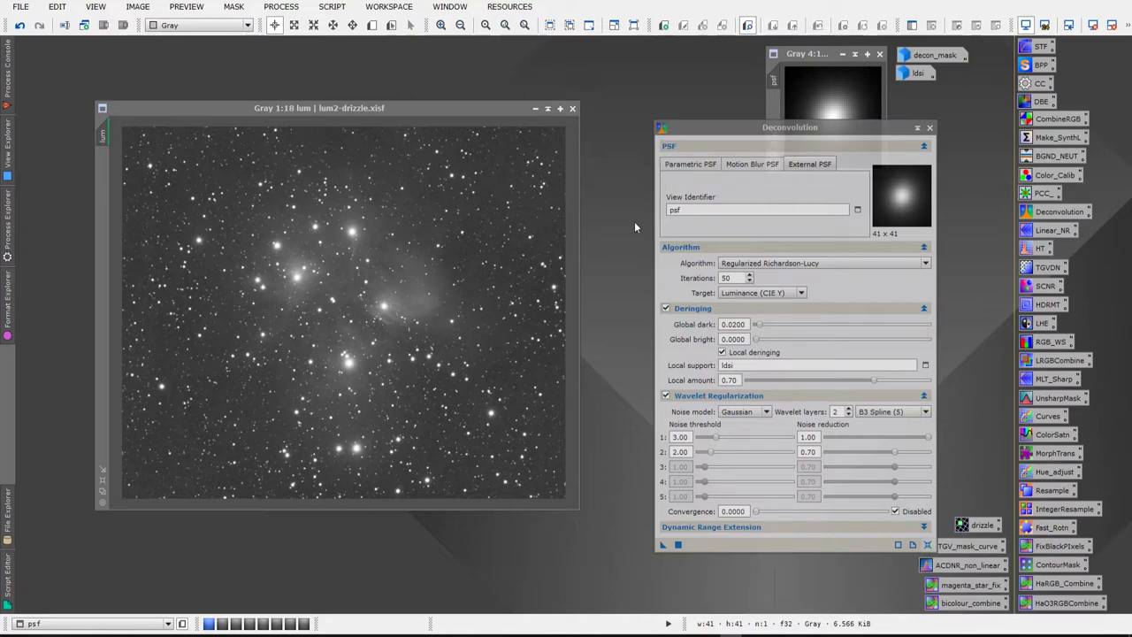
left_click_drag(821, 55, 485, 58)
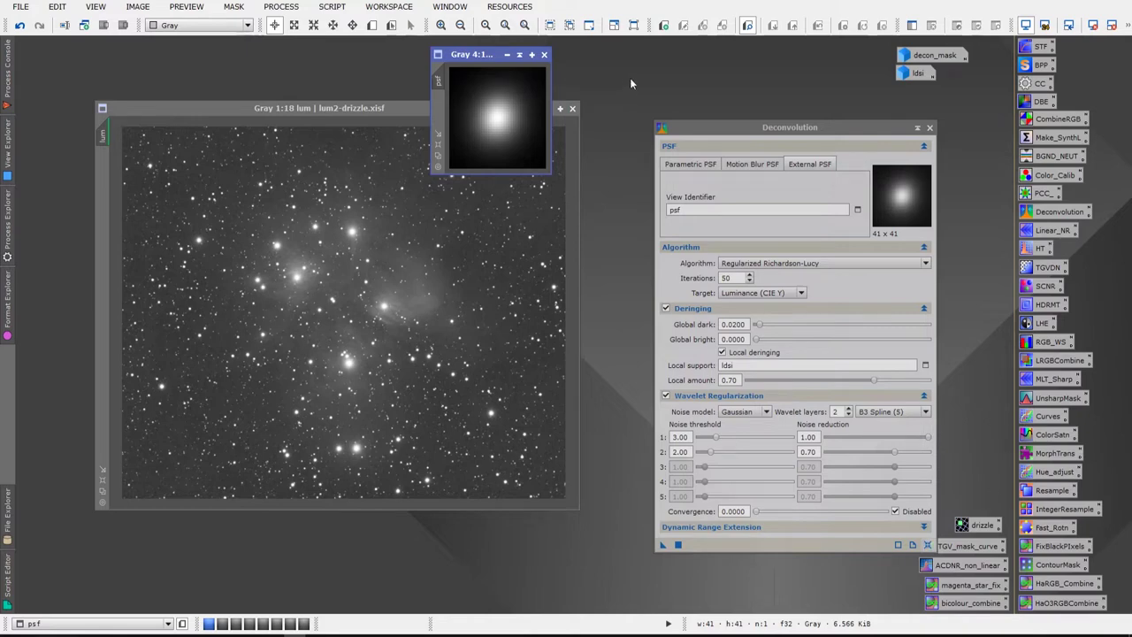
Open DynamicPSF, iconize the old psf preview, and fit a star in the lower right
left_click(278, 7)
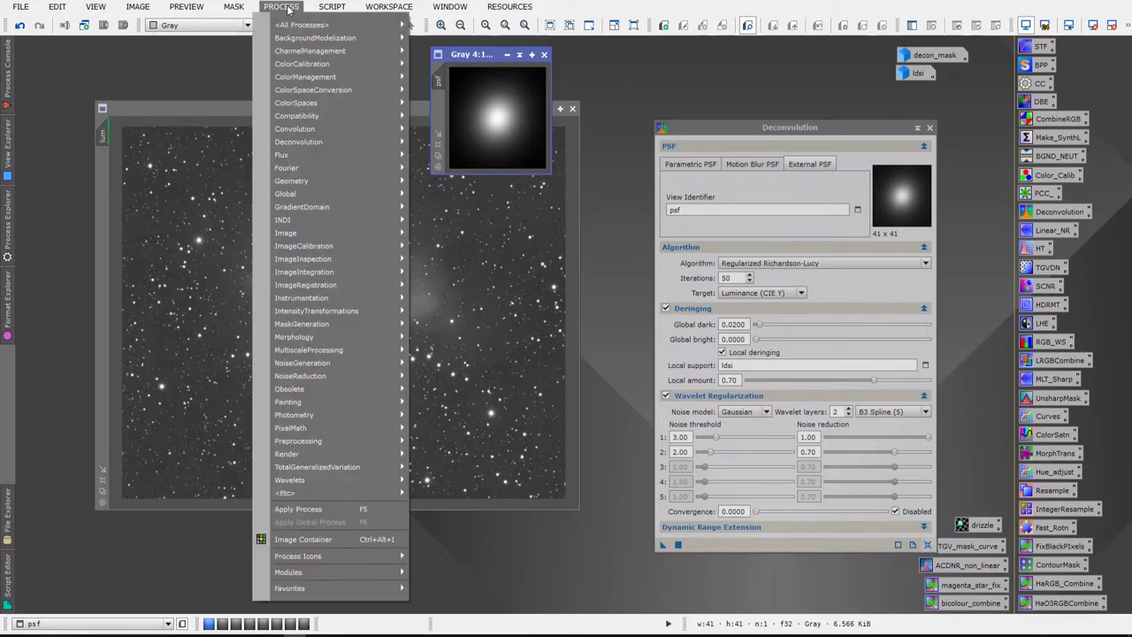
mouse_move(297, 25)
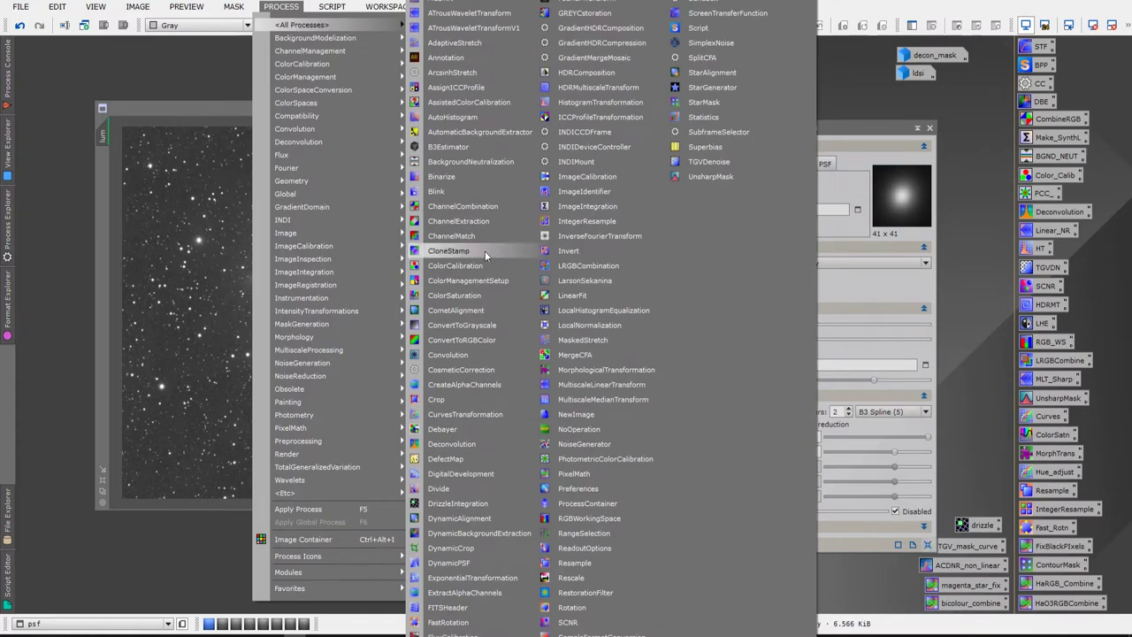
left_click(449, 563)
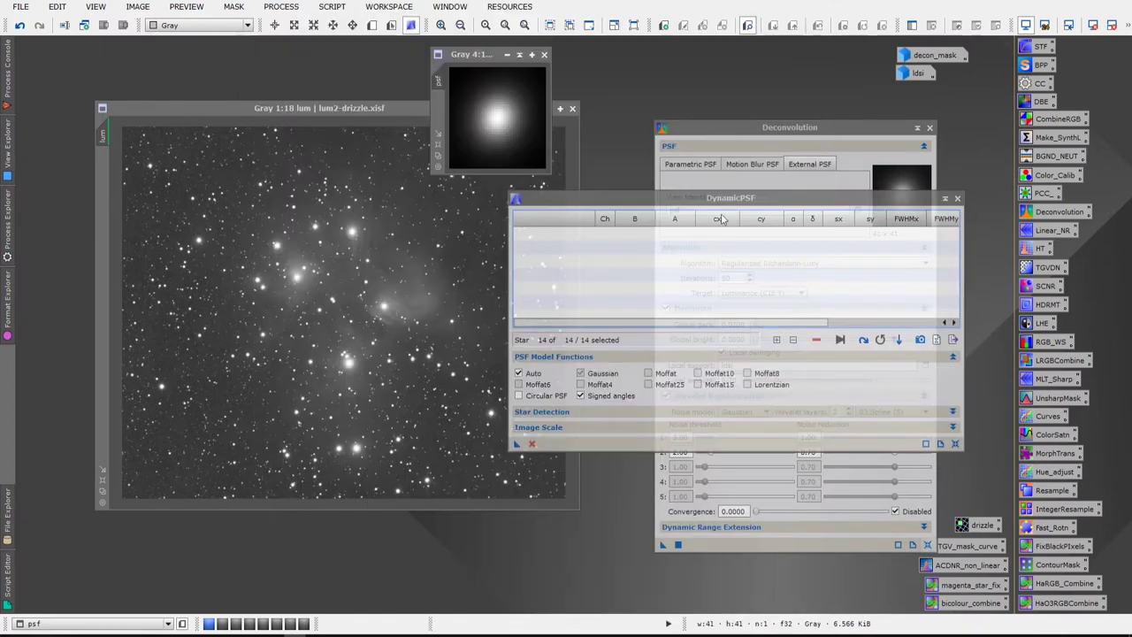
left_click_drag(689, 197, 729, 191)
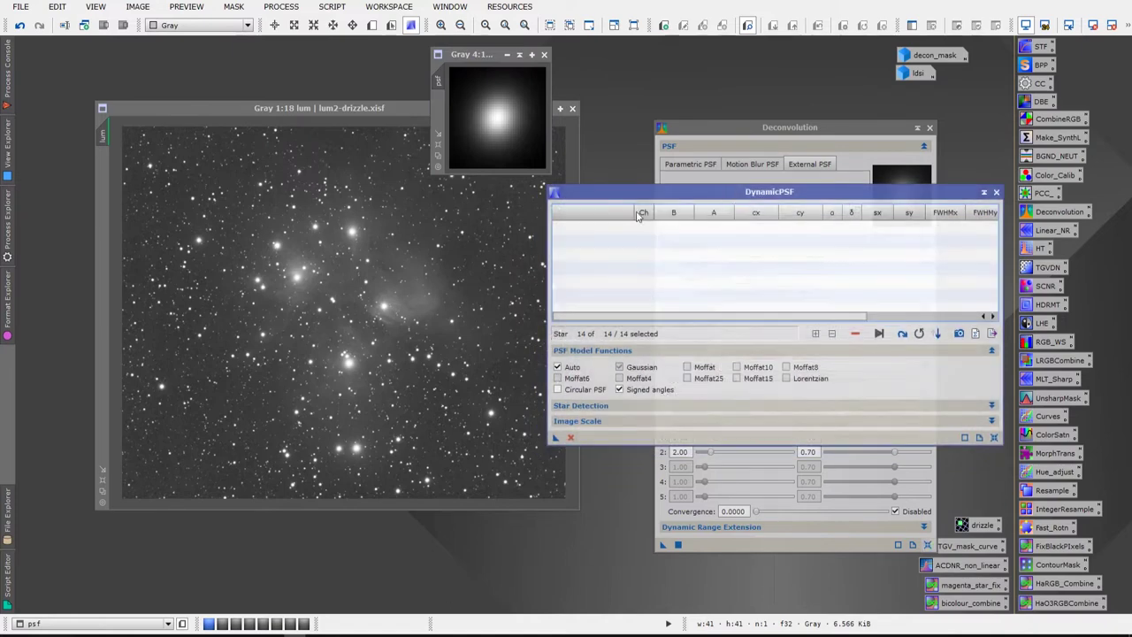
left_click(506, 54)
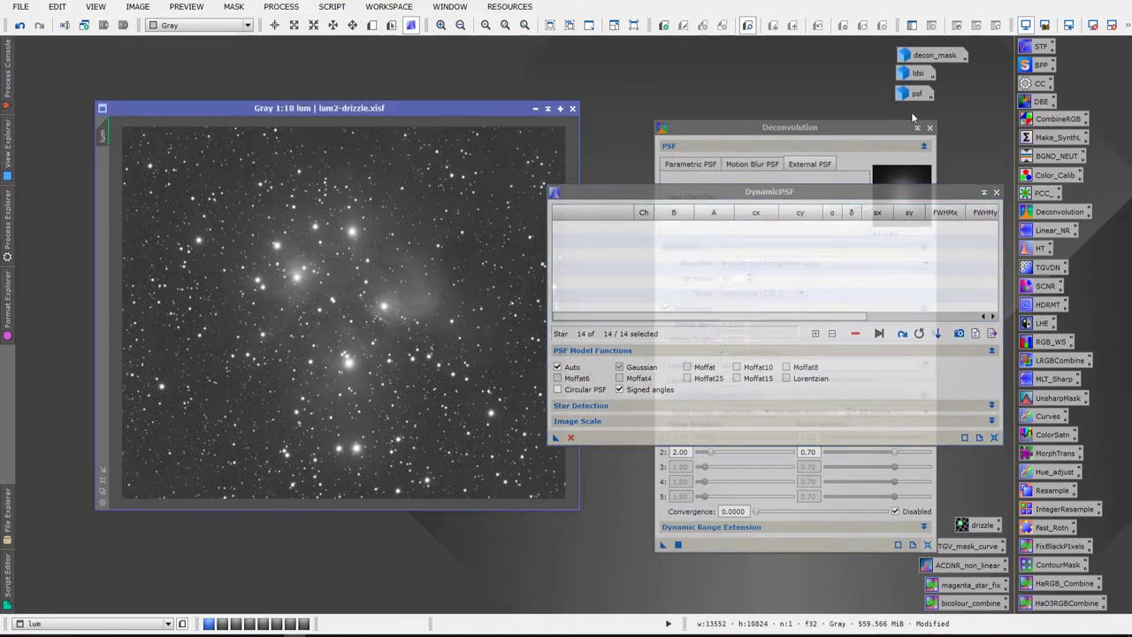
left_click(621, 196)
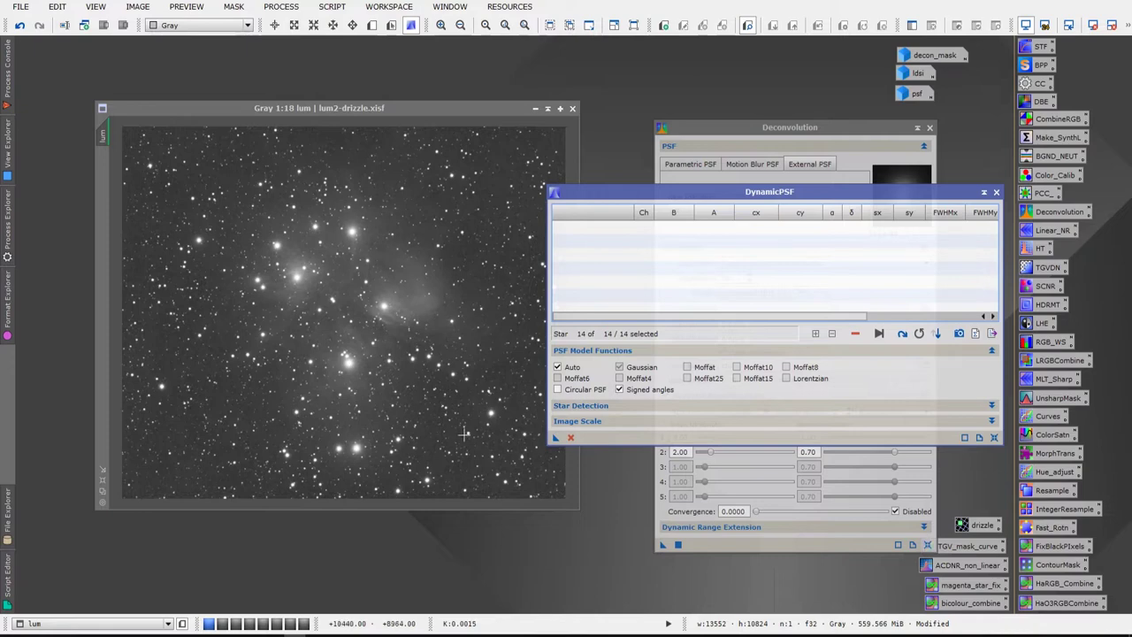
left_click(499, 401)
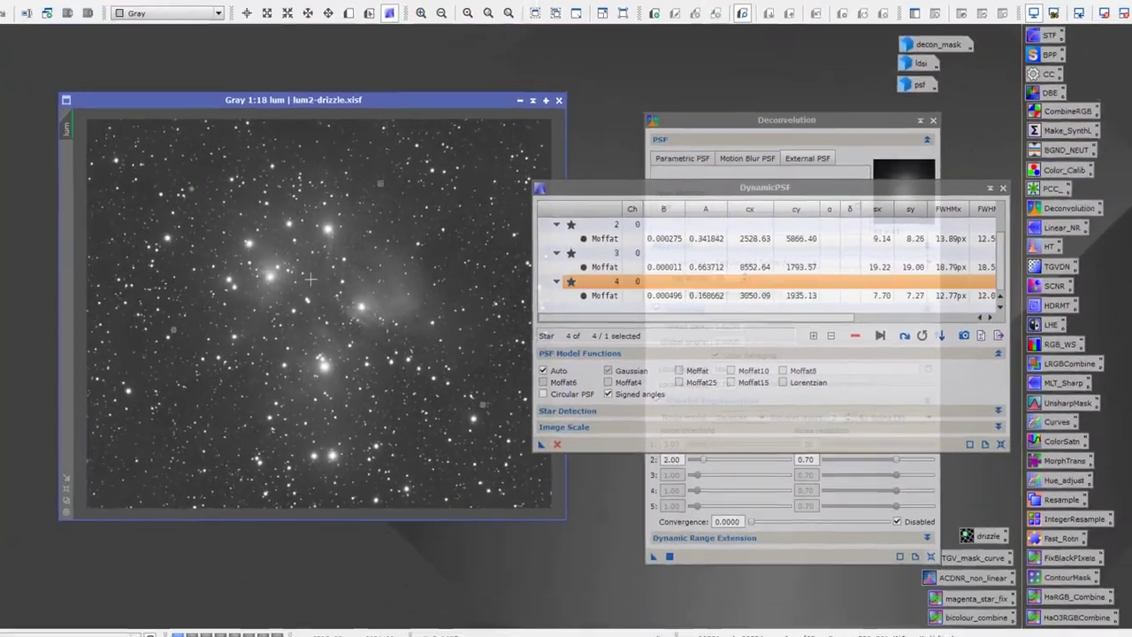
Sample a fourth star on the lum image, giving a Moffat fit with FWHMx 12.77px
left_click(162, 280)
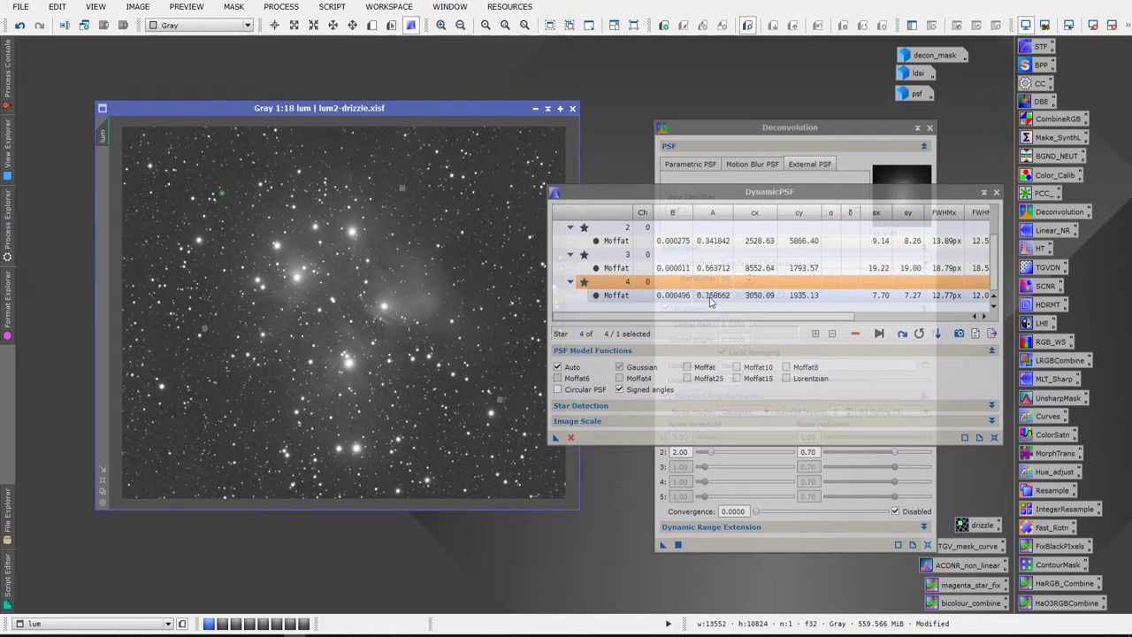
Delete the fourth star and sample a replacement star 5 (Moffat FWHMx 14.11px)
left_click(608, 284)
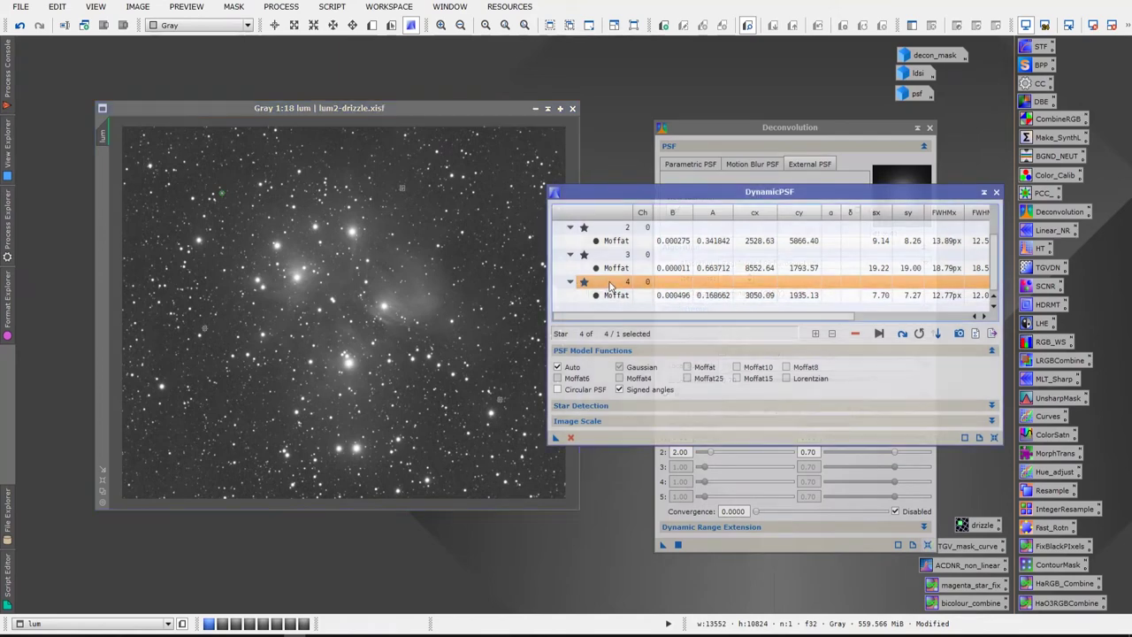
key("Delete")
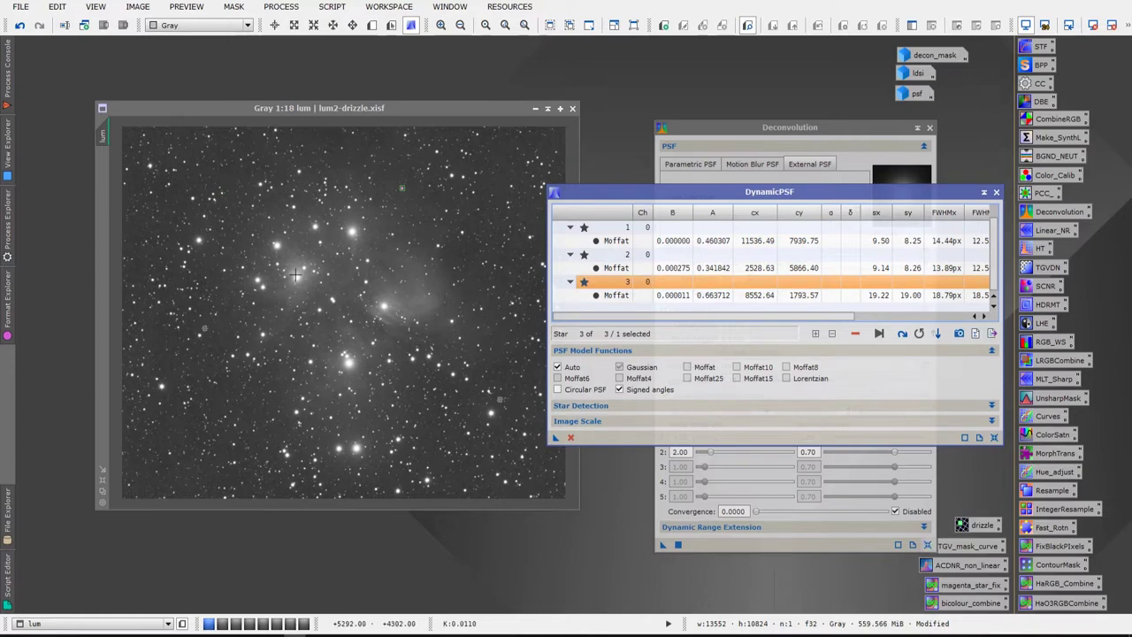
left_click(204, 215)
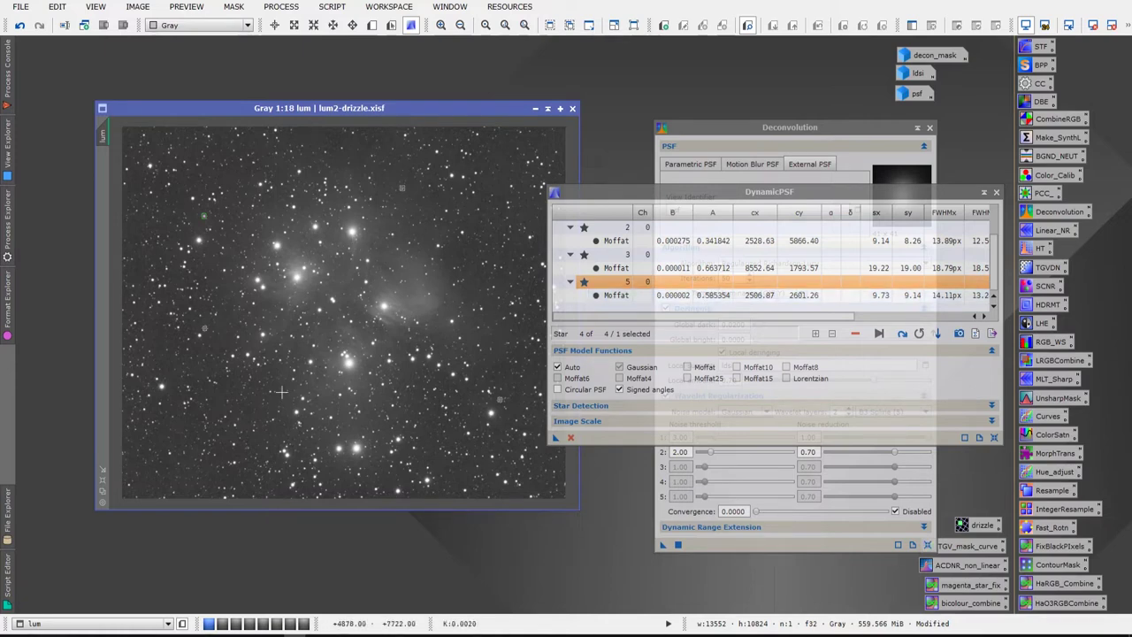
left_click(616, 248)
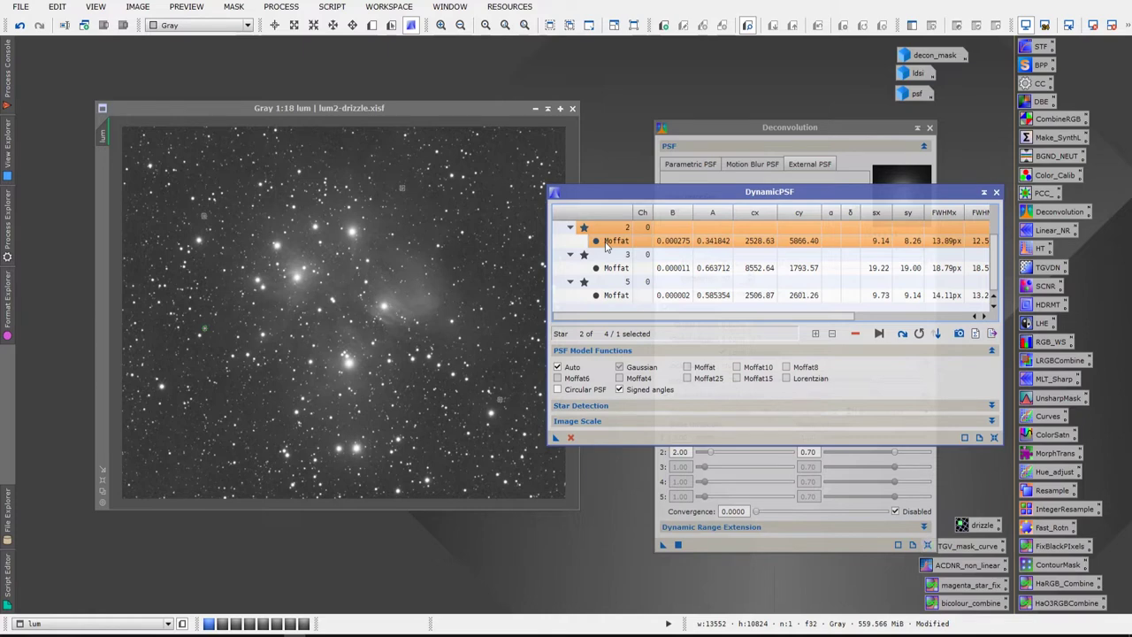
left_click(613, 296)
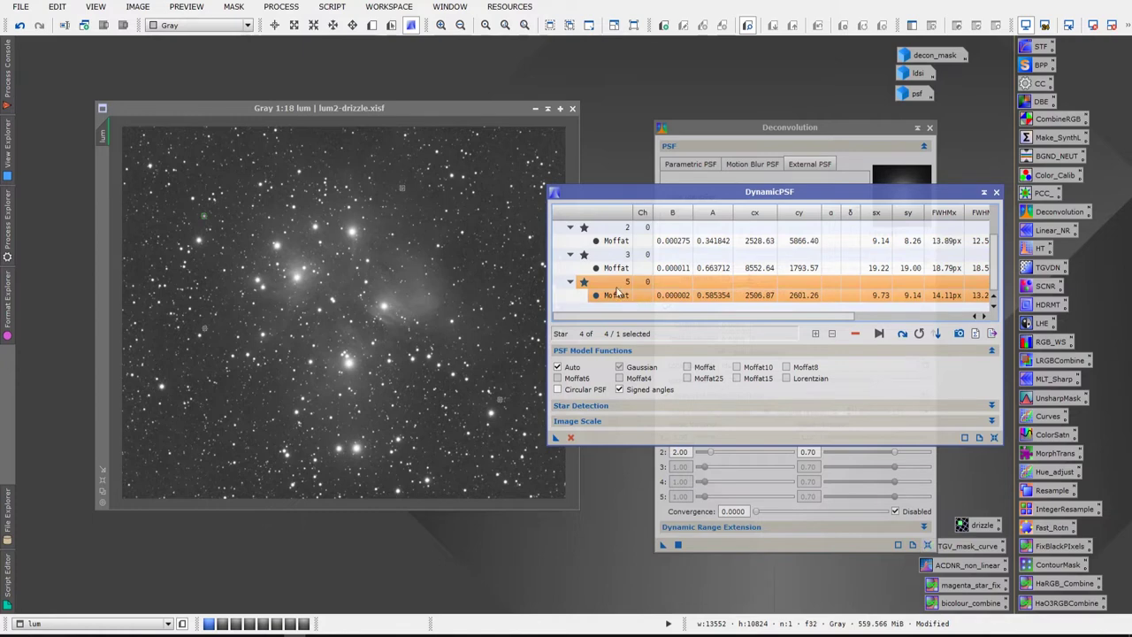
Select stars 1, 2, 3 and 5 together in the DynamicPSF list with Ctrl+A
key("ctrl+a")
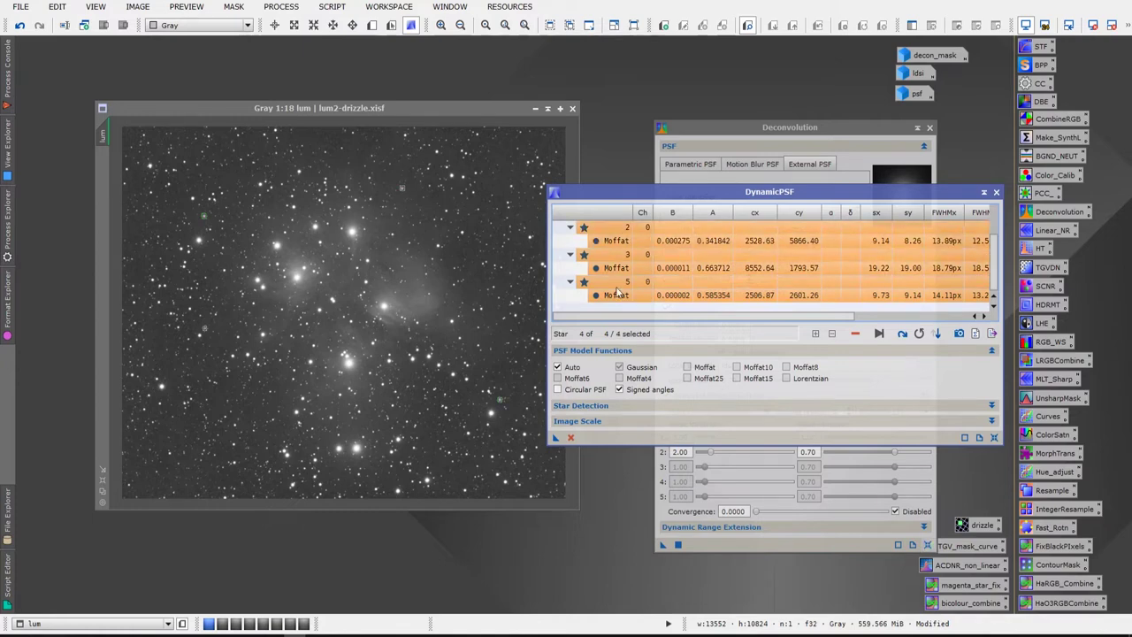
scroll(604, 259, "up", 2)
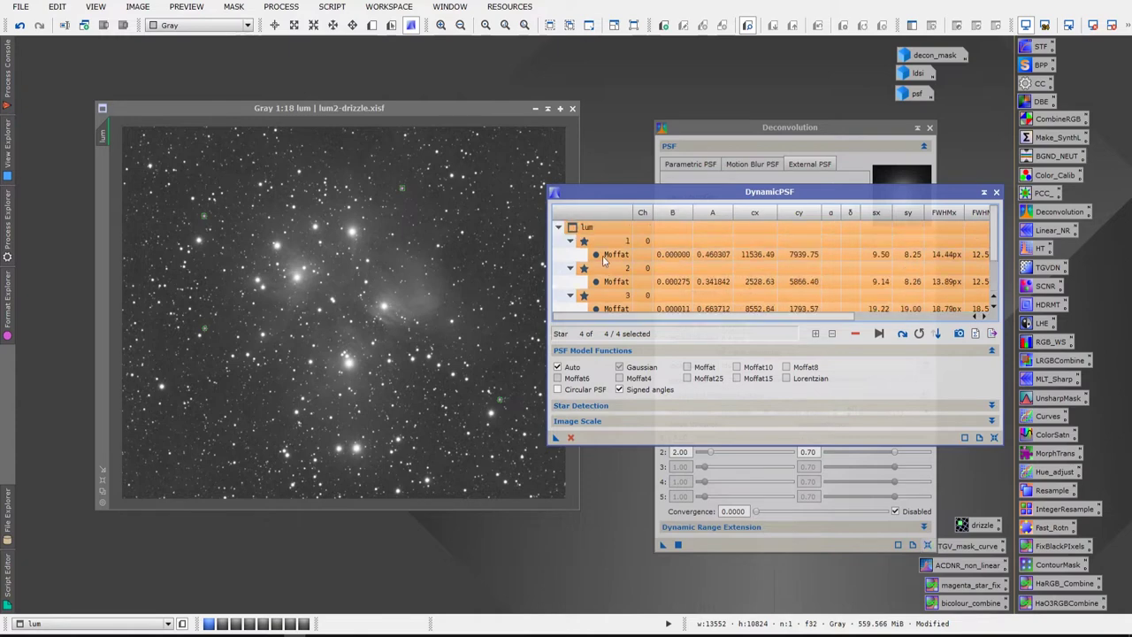
scroll(604, 258, "down", 1)
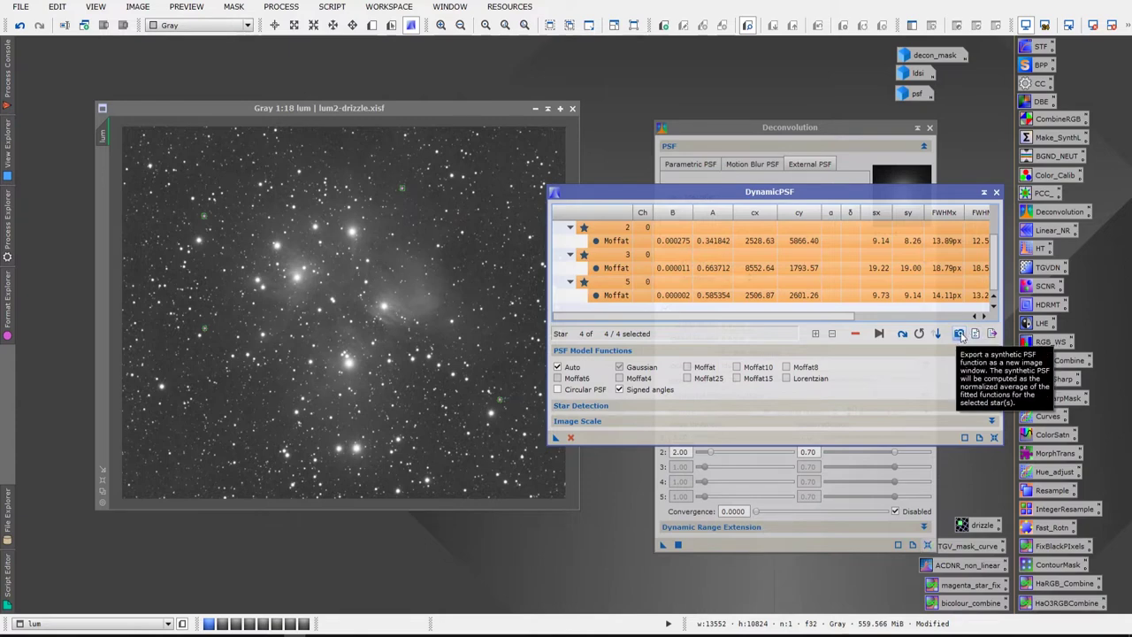
Export an averaged synthetic PSF image, enlarge and inspect it, then close it
left_click(960, 334)
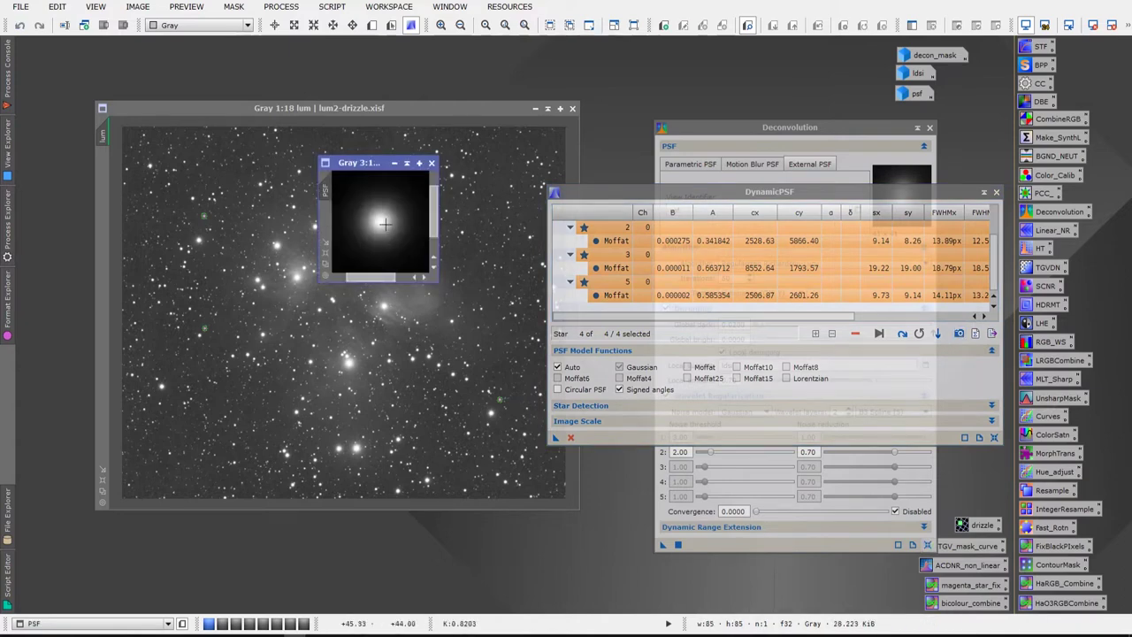
scroll(382, 232, "up", 1)
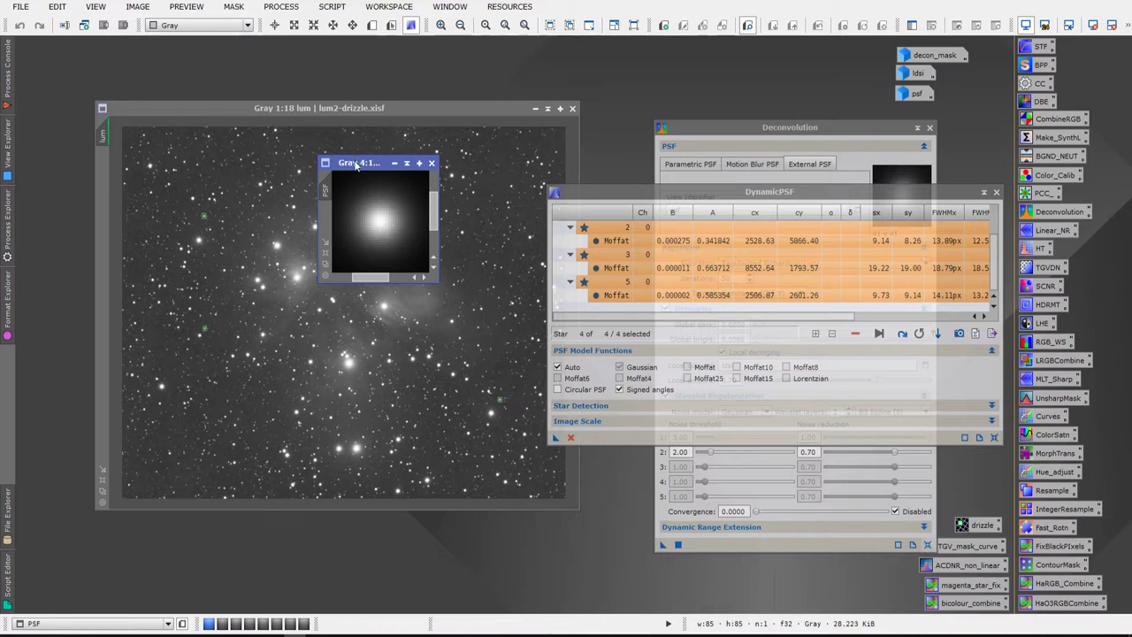
left_click_drag(355, 164, 786, 60)
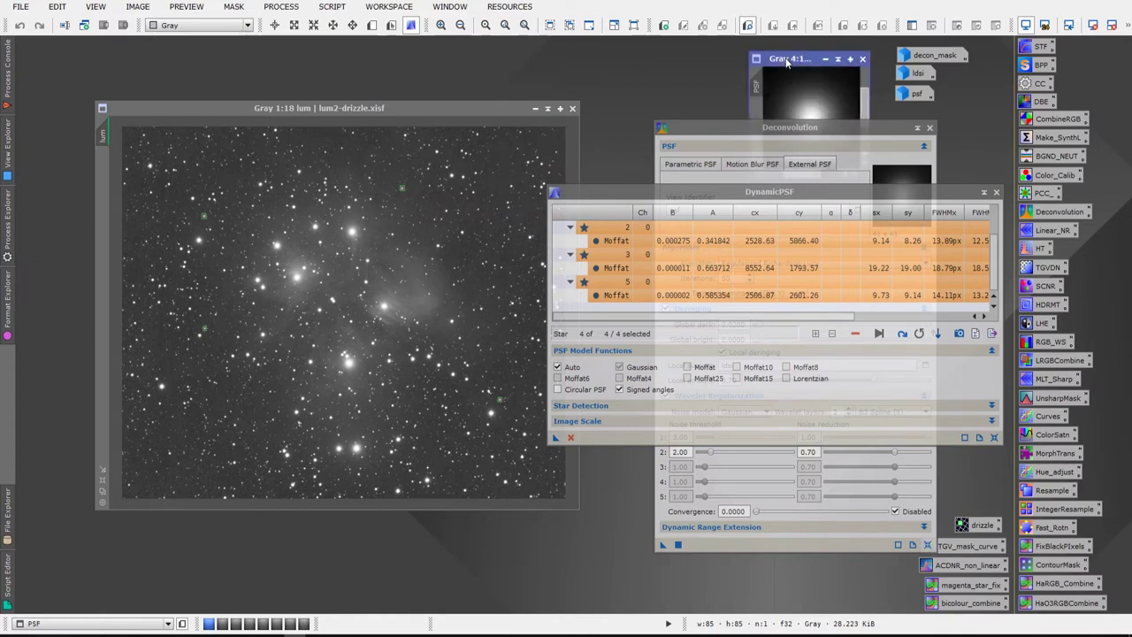
left_click(862, 59)
Close the DynamicPSF panel and confirm ending its session
left_click_drag(786, 190, 629, 178)
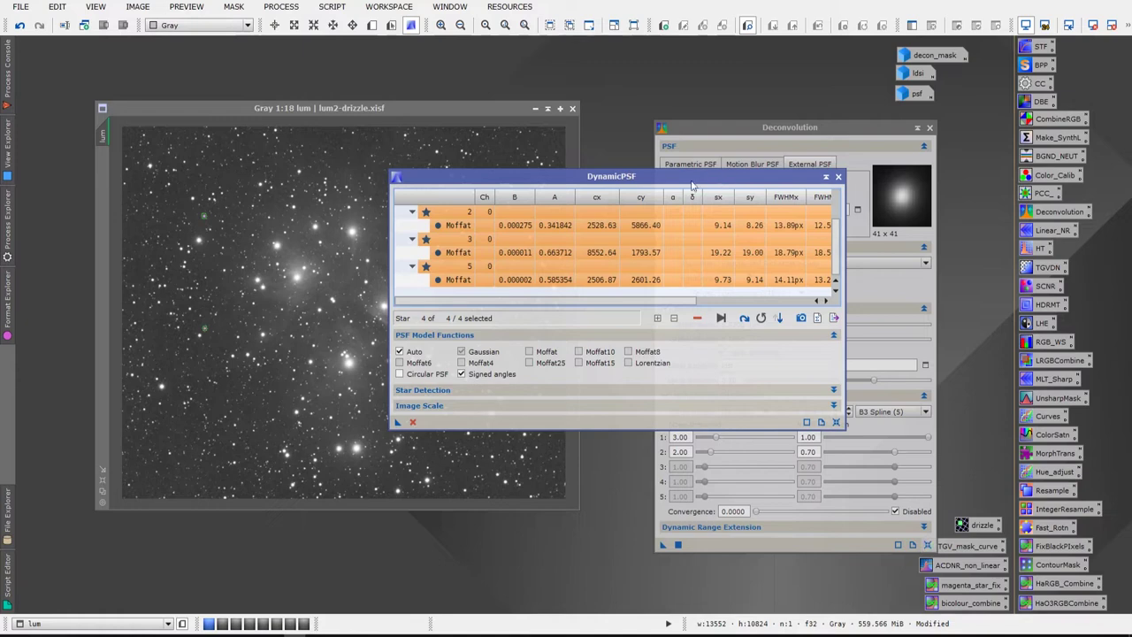
left_click(838, 177)
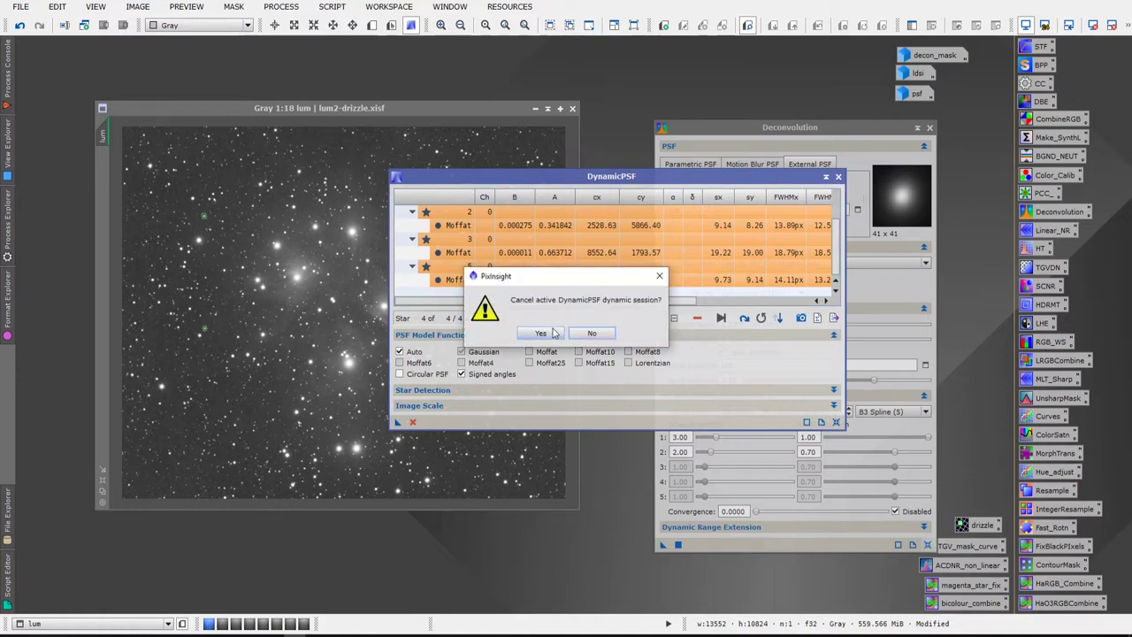
left_click(540, 333)
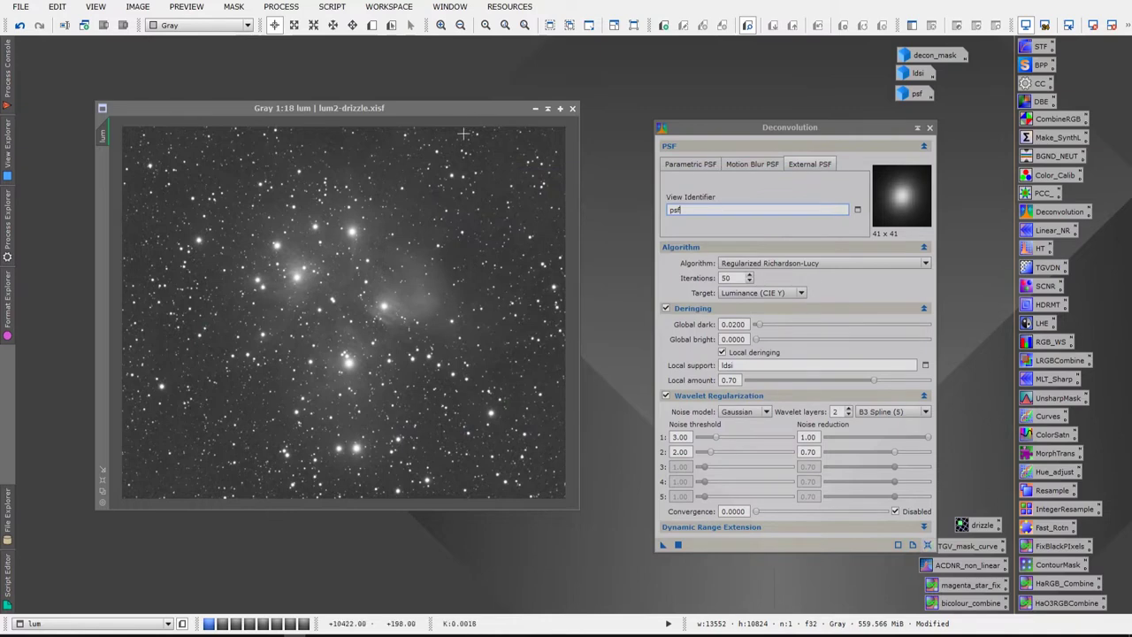
Bring the lum image window to the front beside the Deconvolution settings
left_click(434, 109)
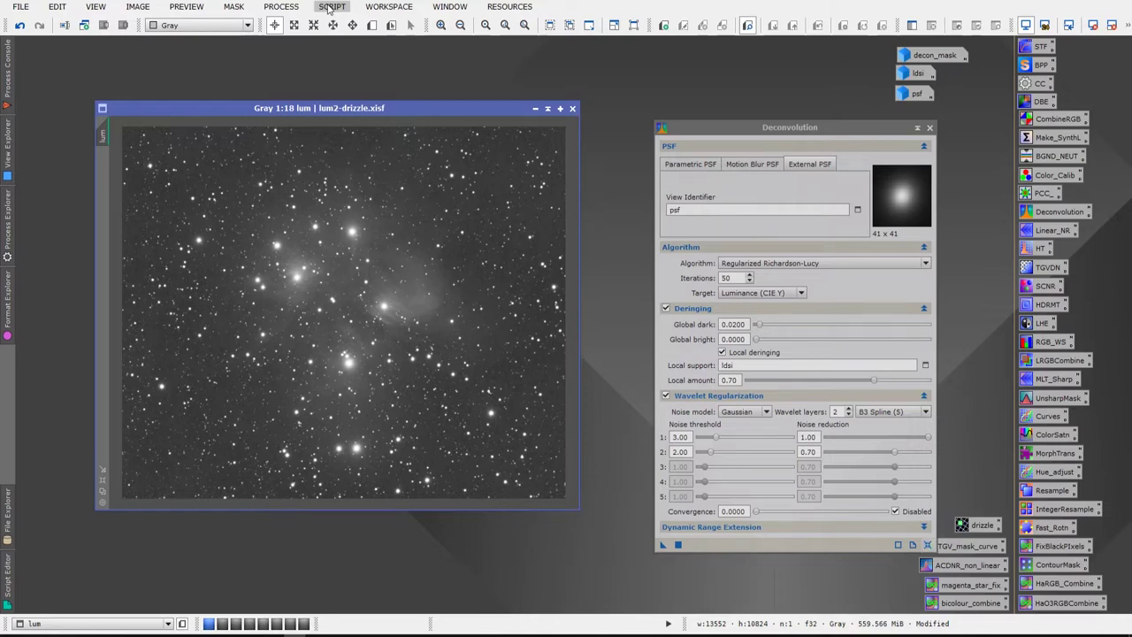
Run the PSFImage script on lum and evaluate a Moffat fit from 50 stars (FWHM 14.99 × 13.65)
left_click(330, 7)
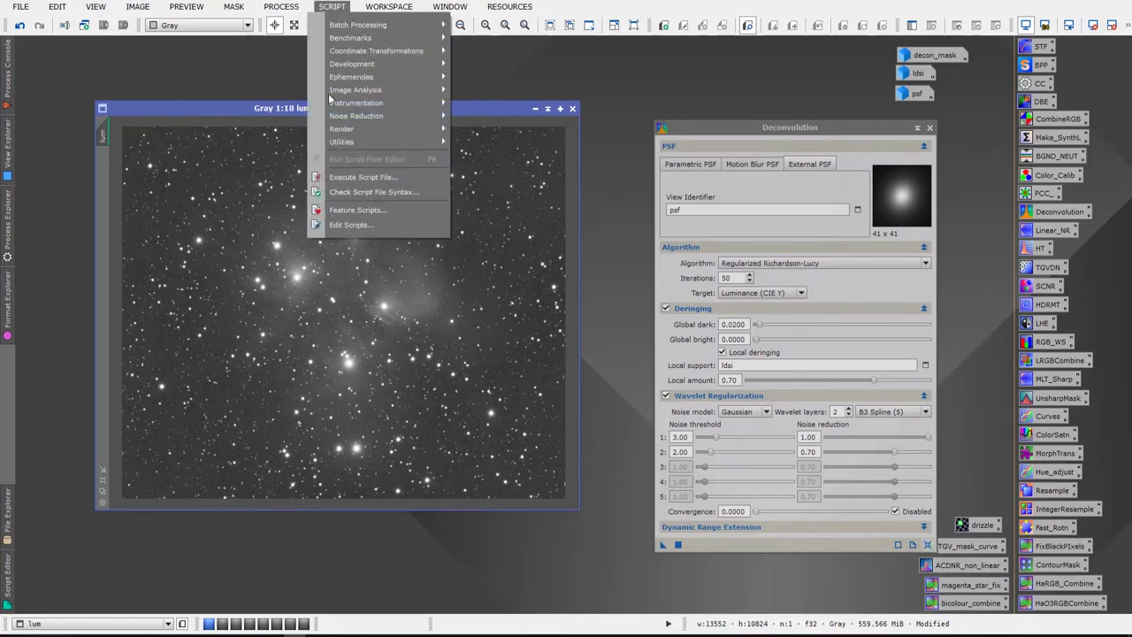
mouse_move(333, 132)
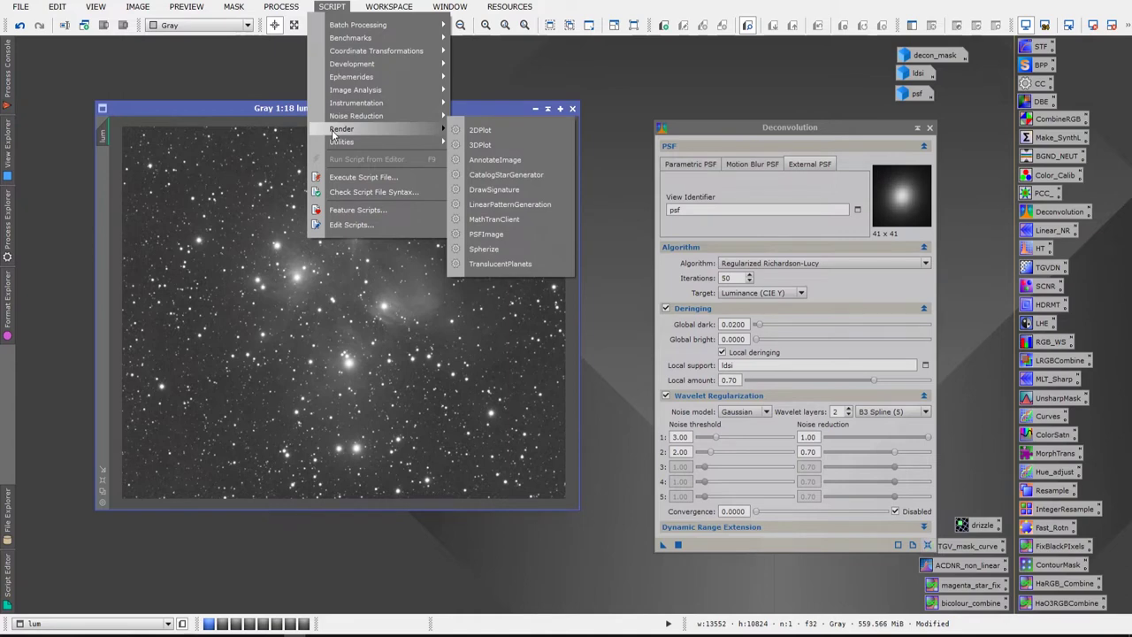
left_click(486, 234)
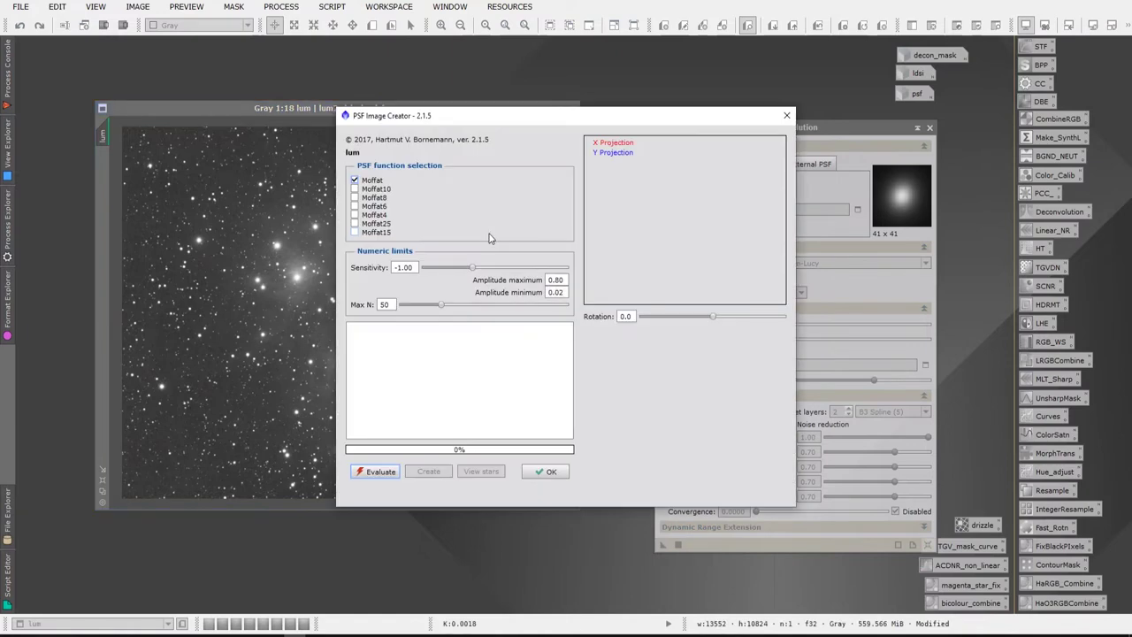
left_click_drag(505, 115, 461, 65)
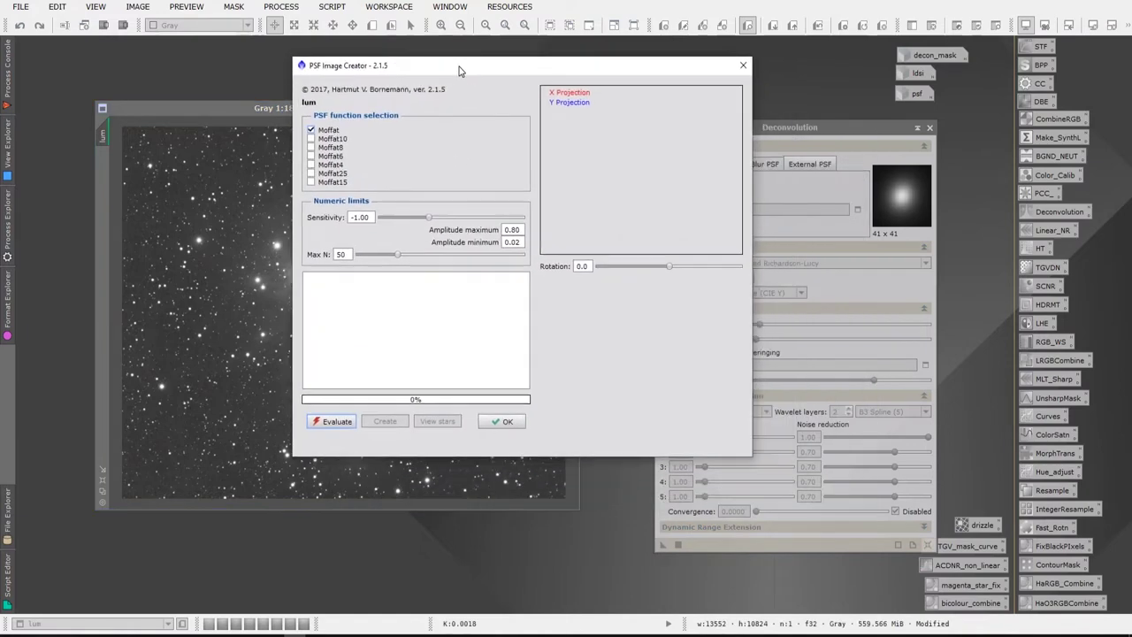
left_click(334, 422)
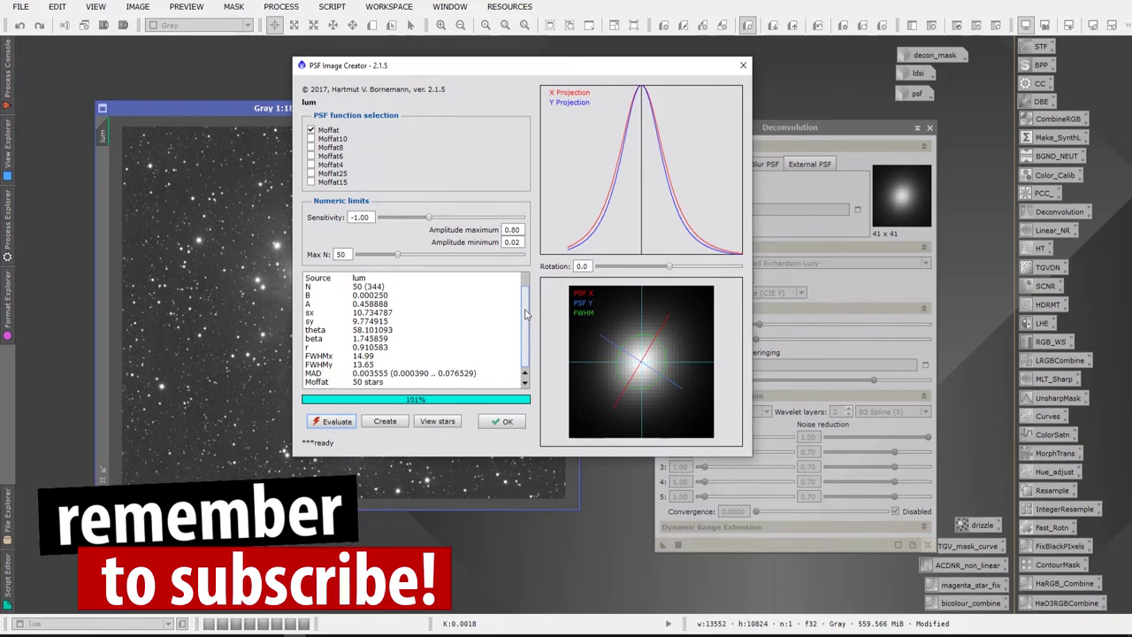
Generate the 41×41 psf2 star profile image from the Moffat fit
scroll(525, 305, "up", 1)
scroll(523, 318, "down", 1)
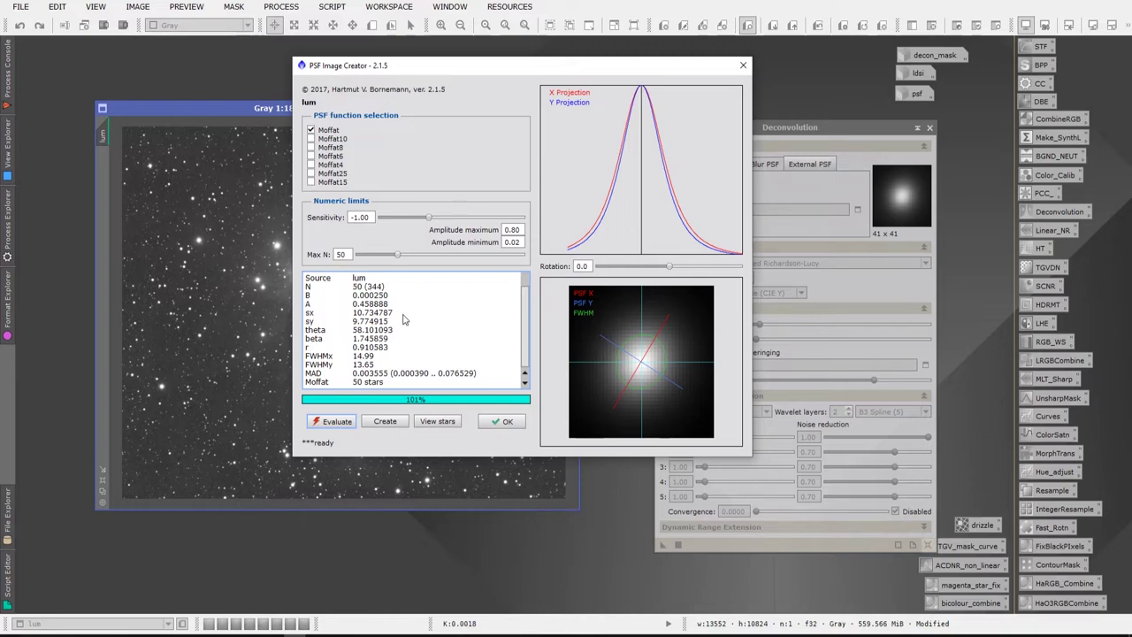
scroll(526, 301, "up", 1)
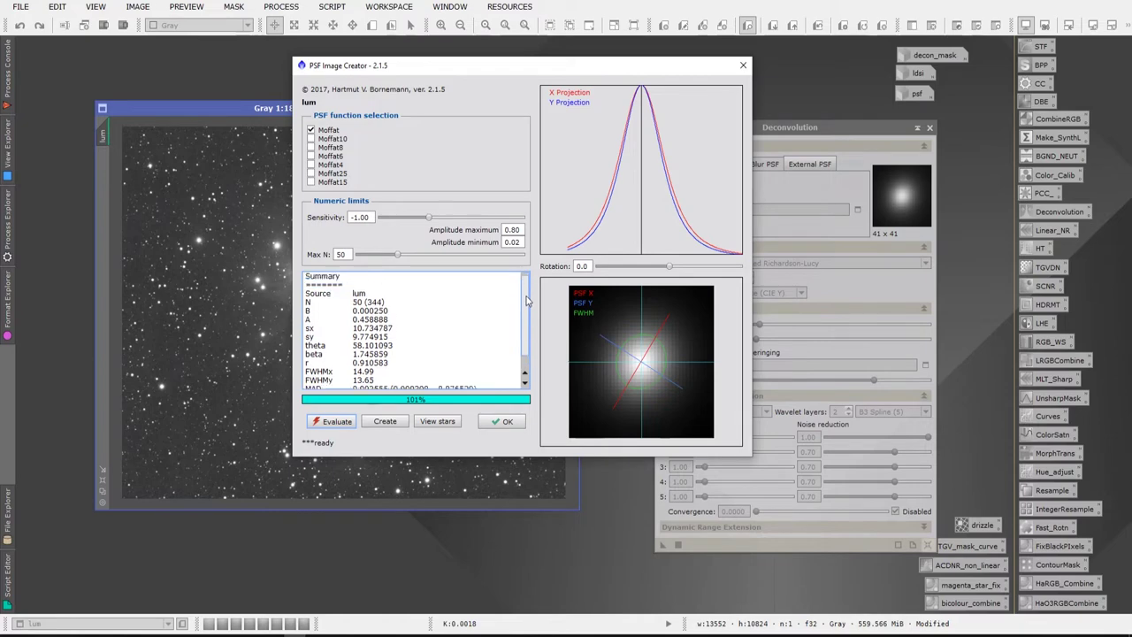
scroll(526, 305, "down", 1)
scroll(526, 327, "up", 1)
scroll(523, 333, "down", 1)
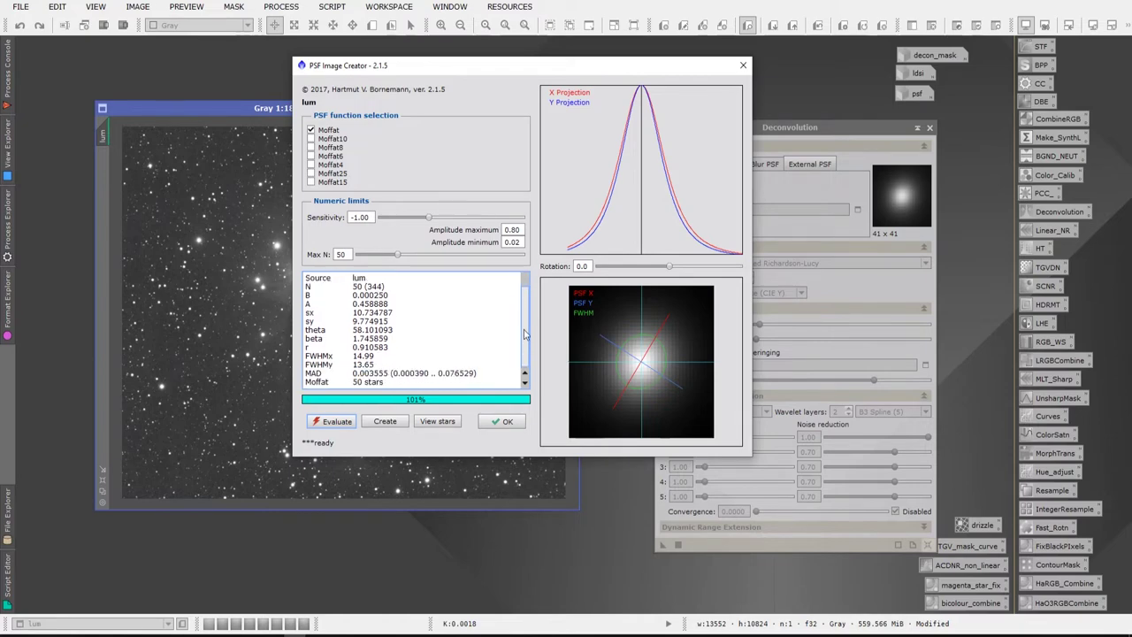
left_click(386, 423)
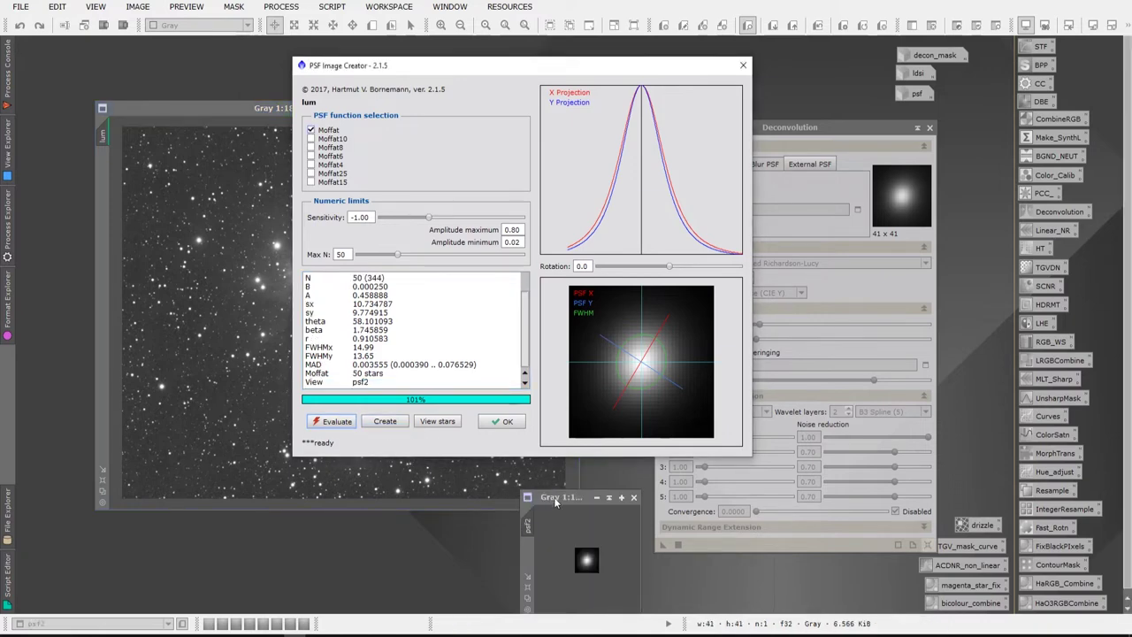
Dismiss PSF Image Creator and view the psf2 profile enlarged to 5:1 at the top
left_click(502, 421)
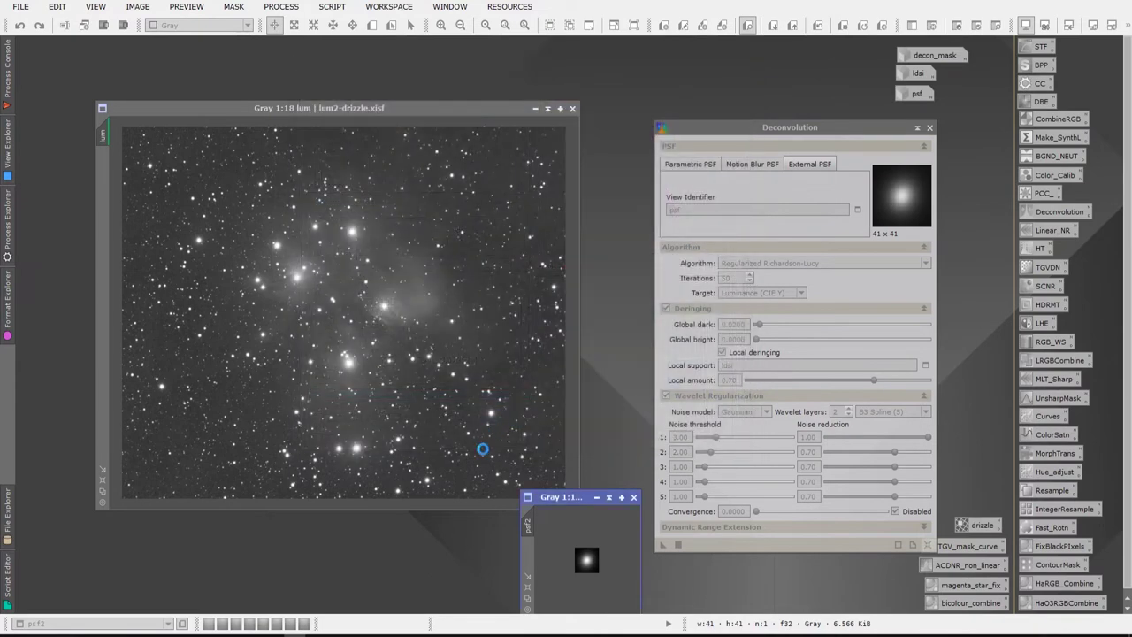
left_click_drag(561, 496, 458, 282)
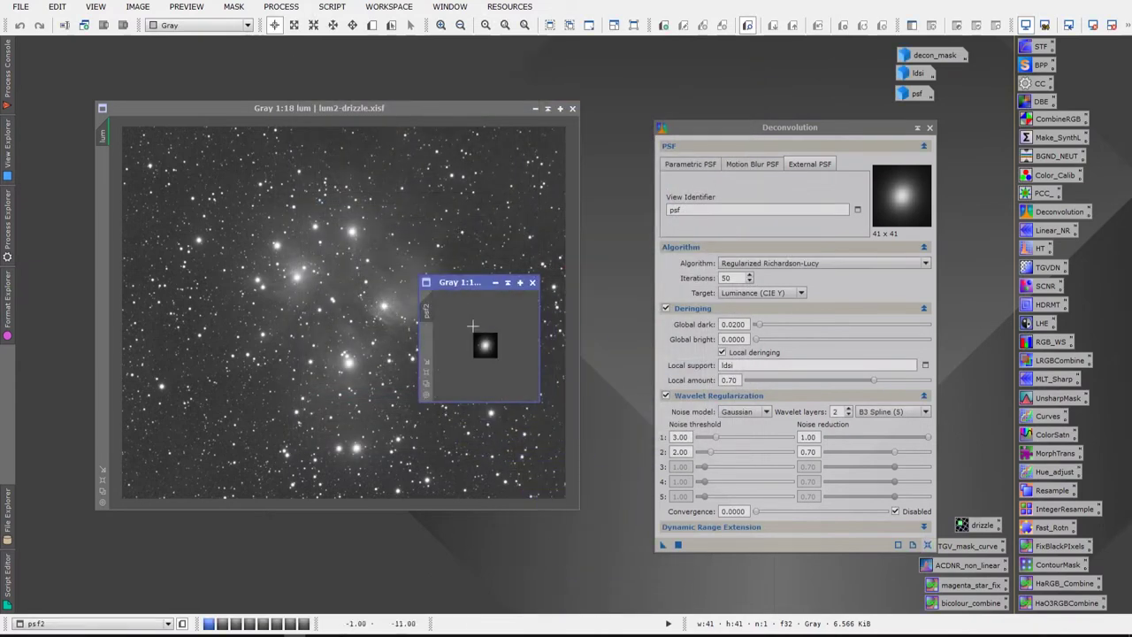
scroll(472, 330, "up", 4)
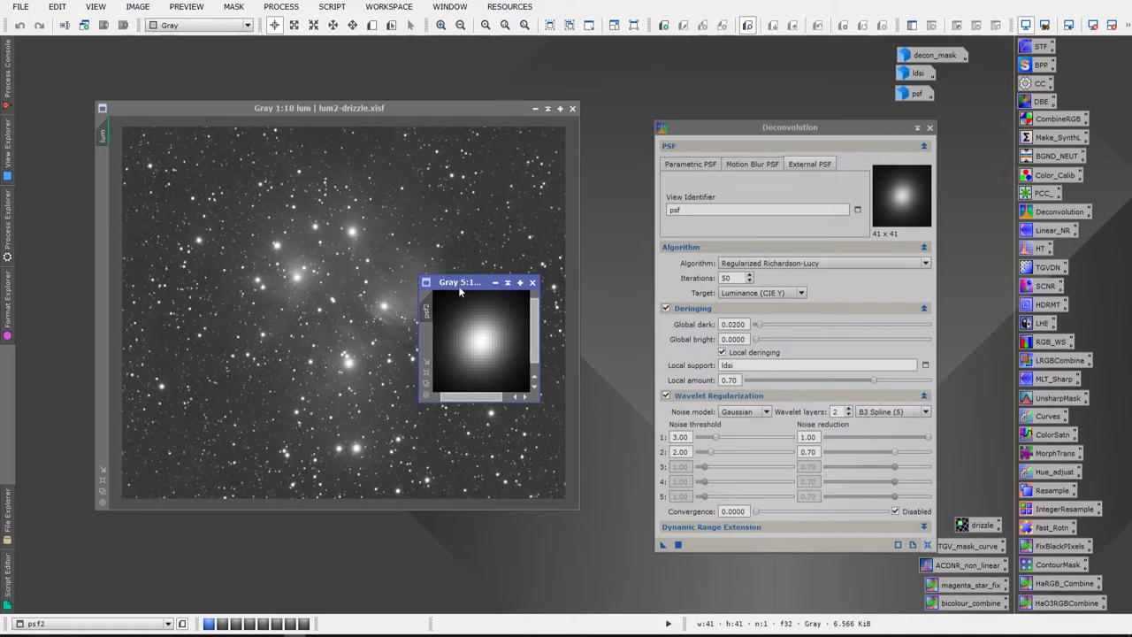
left_click_drag(458, 283, 634, 64)
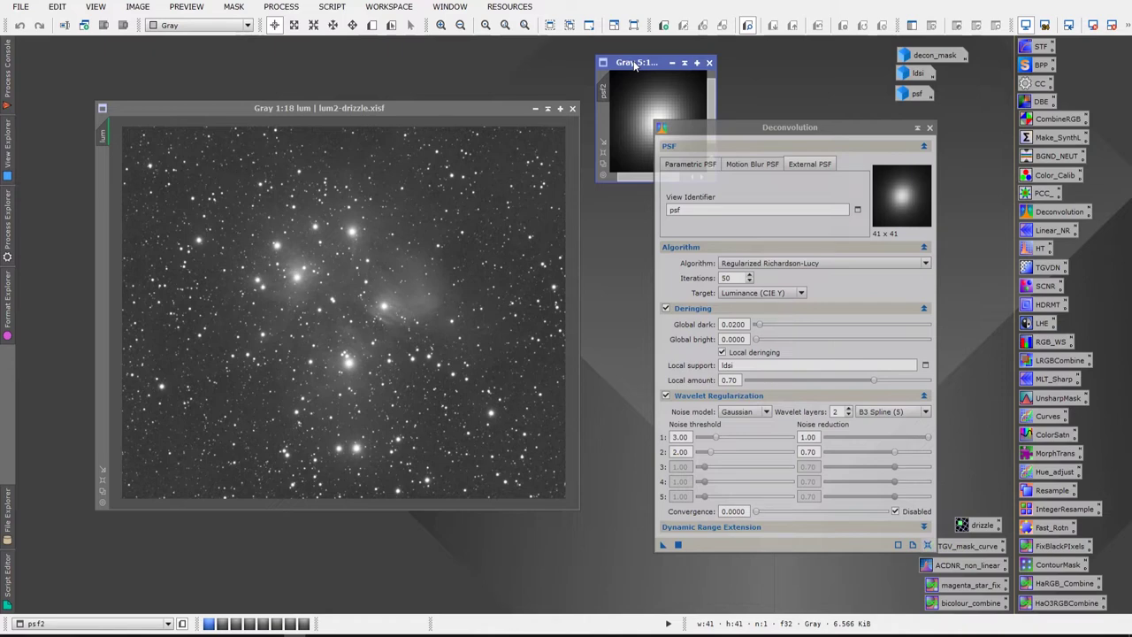
Nudge the psf2 window aside, then close it
left_click_drag(634, 64, 546, 60)
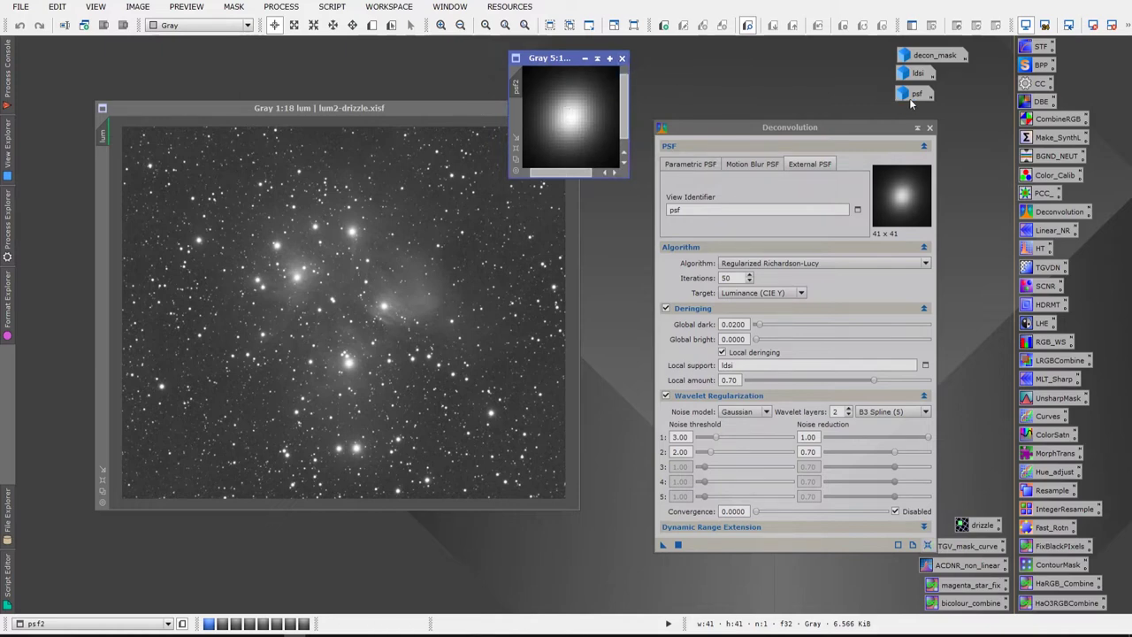
mouse_move(909, 100)
left_click(622, 58)
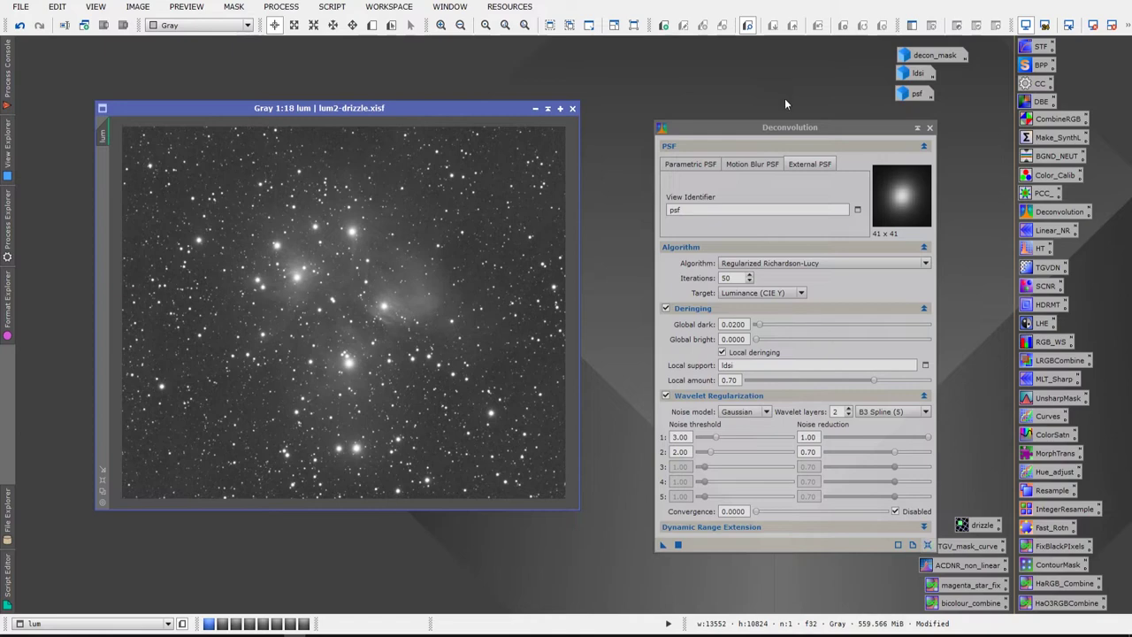
Replace the old Deconvolution tool with a new one reset to defaults
left_click(930, 128)
left_click(283, 8)
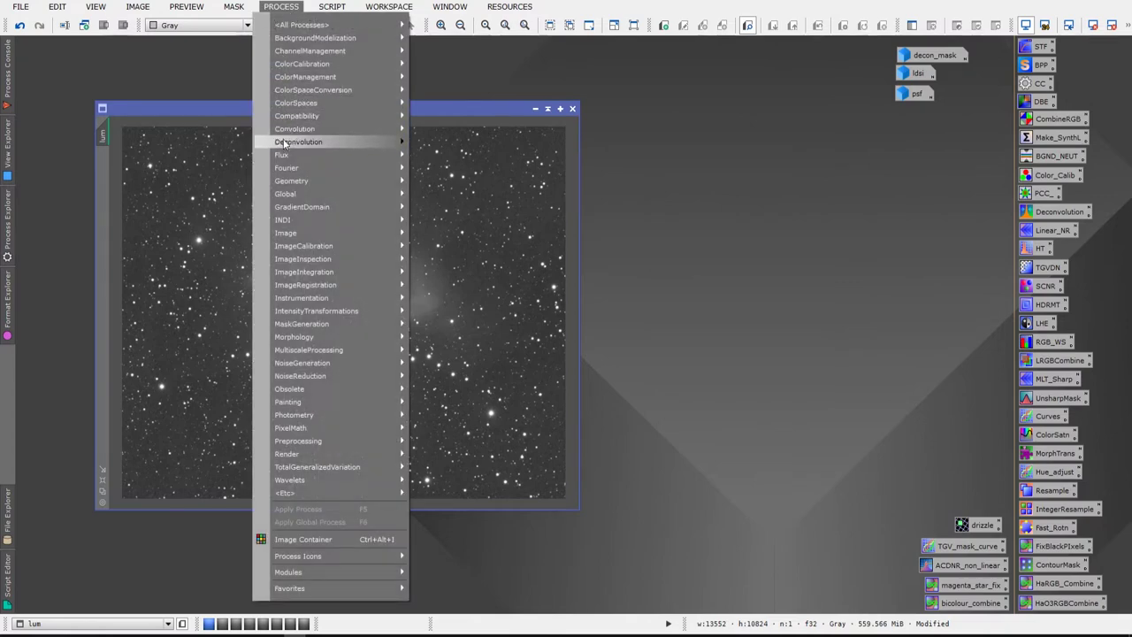
mouse_move(283, 142)
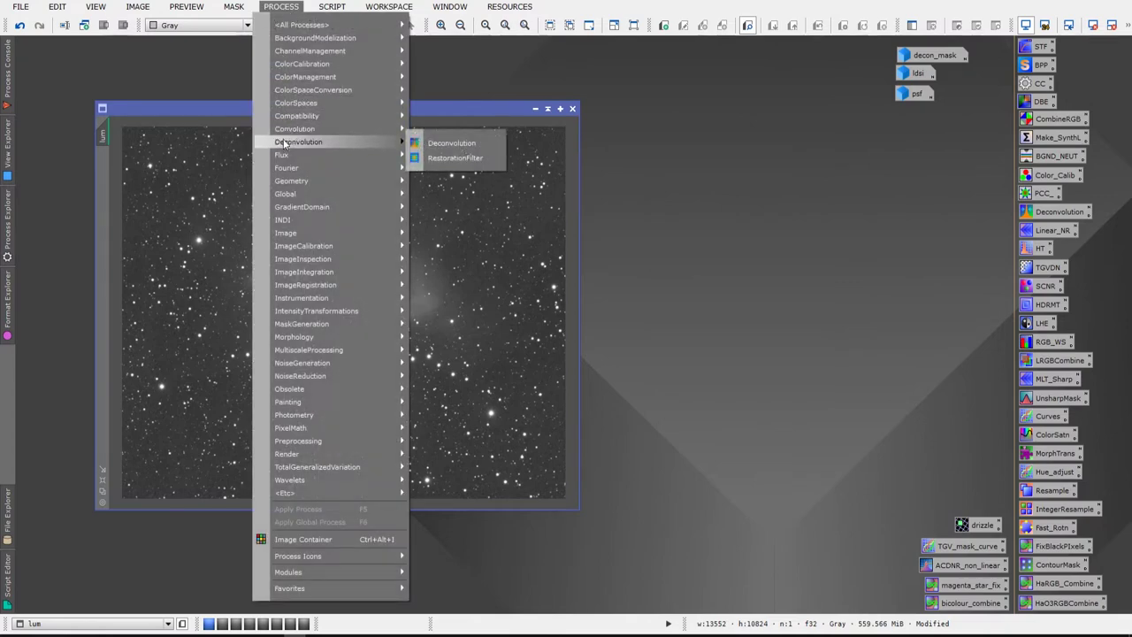
left_click(449, 144)
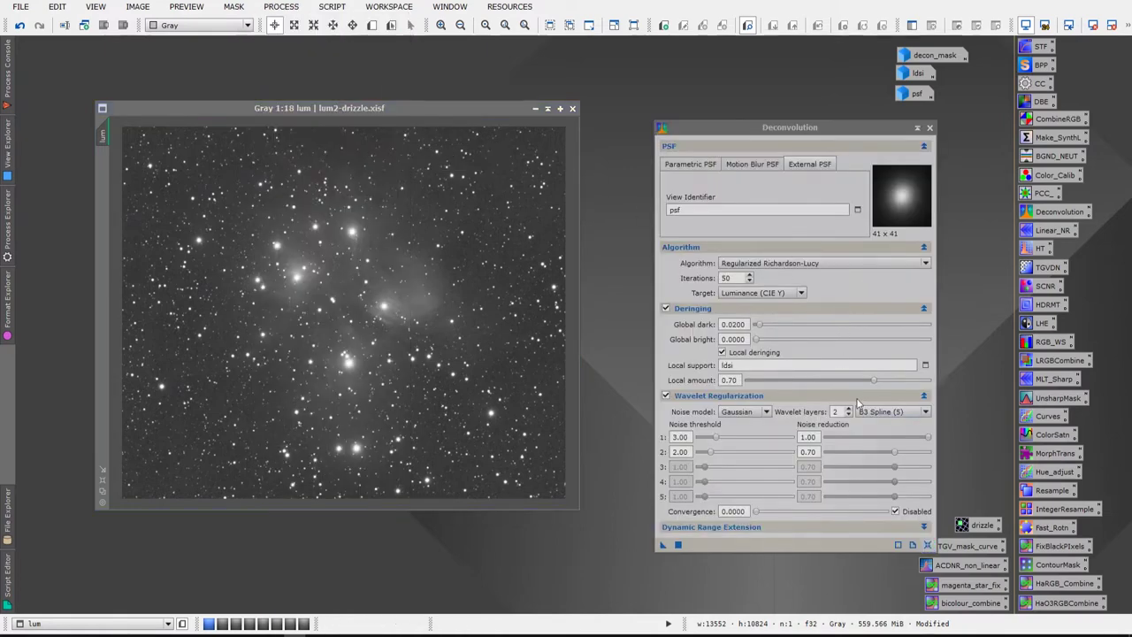
left_click(927, 544)
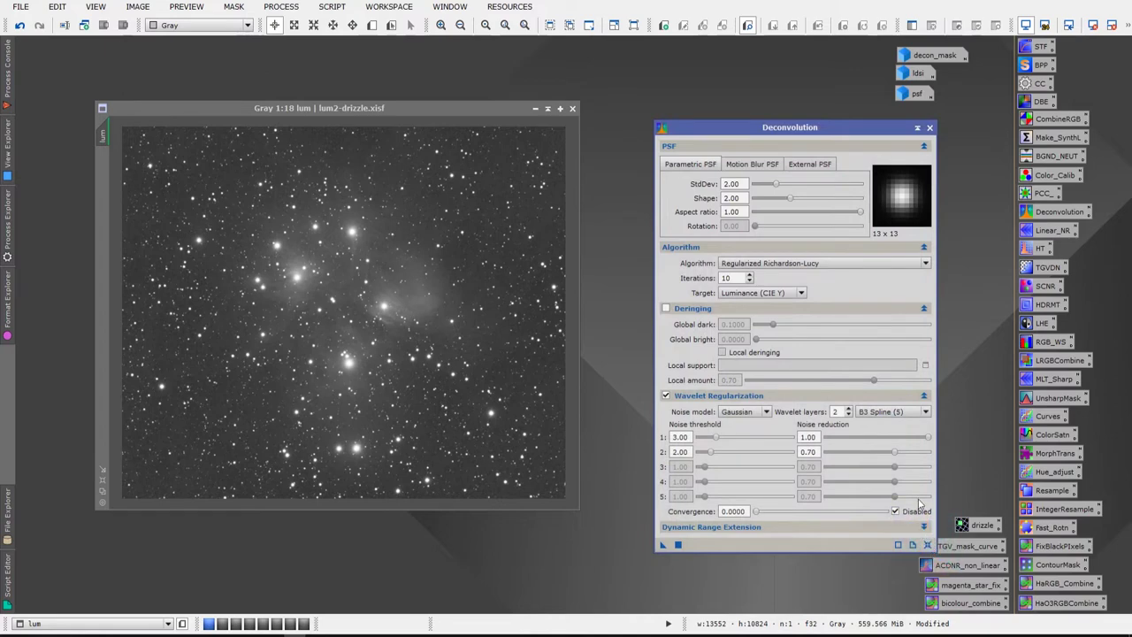
Review the External, Parametric and Motion Blur PSF pages of the reset tool
left_click(822, 167)
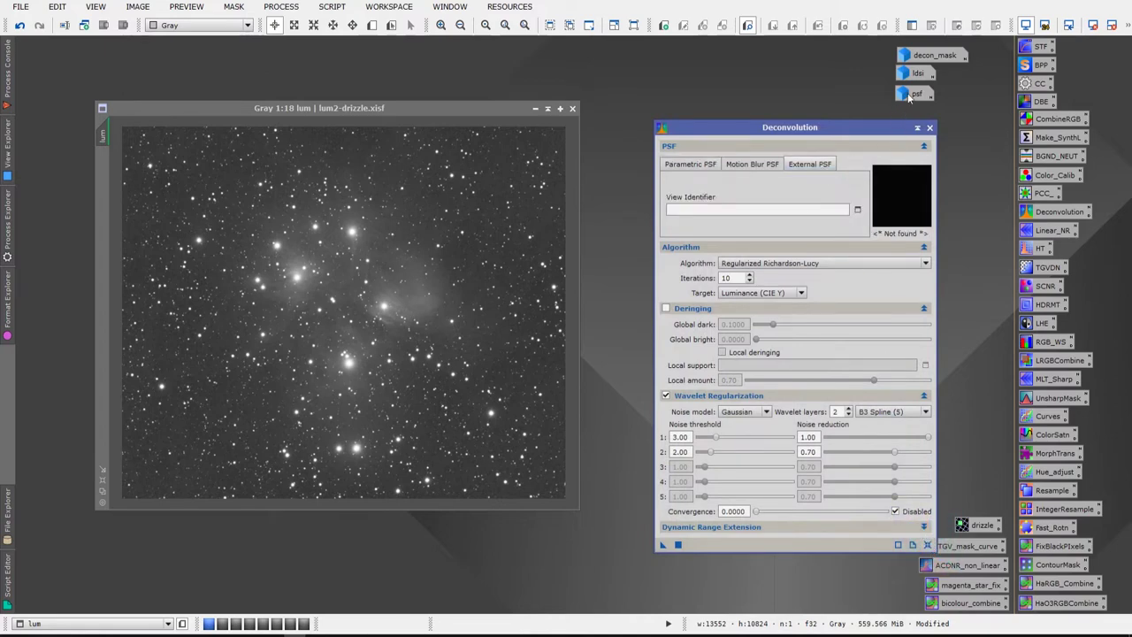
mouse_move(908, 95)
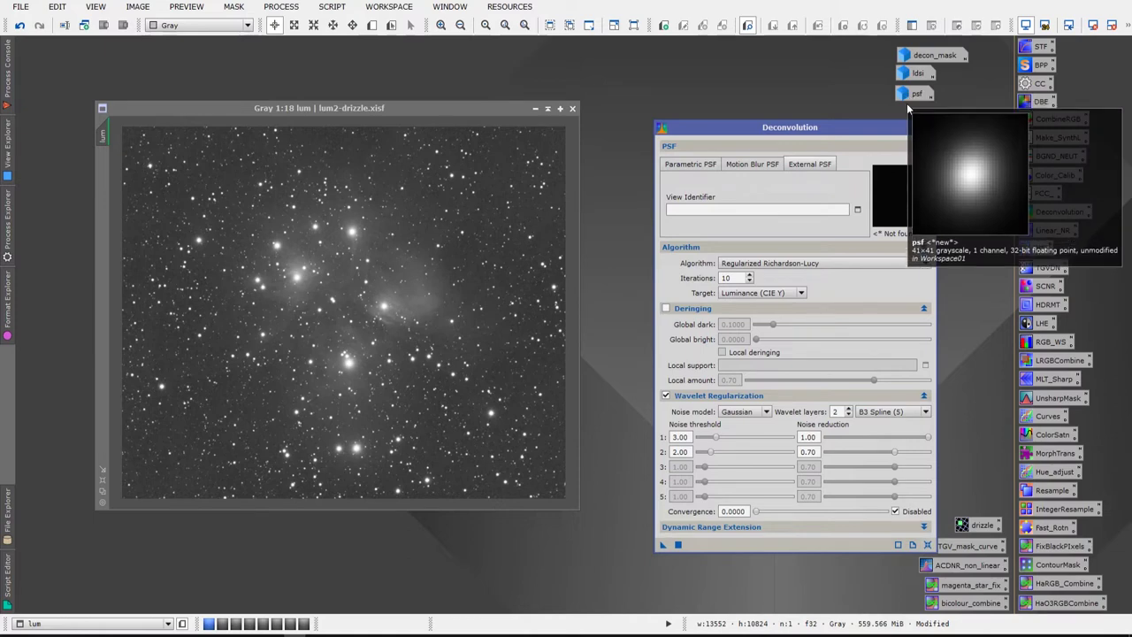
left_click(689, 165)
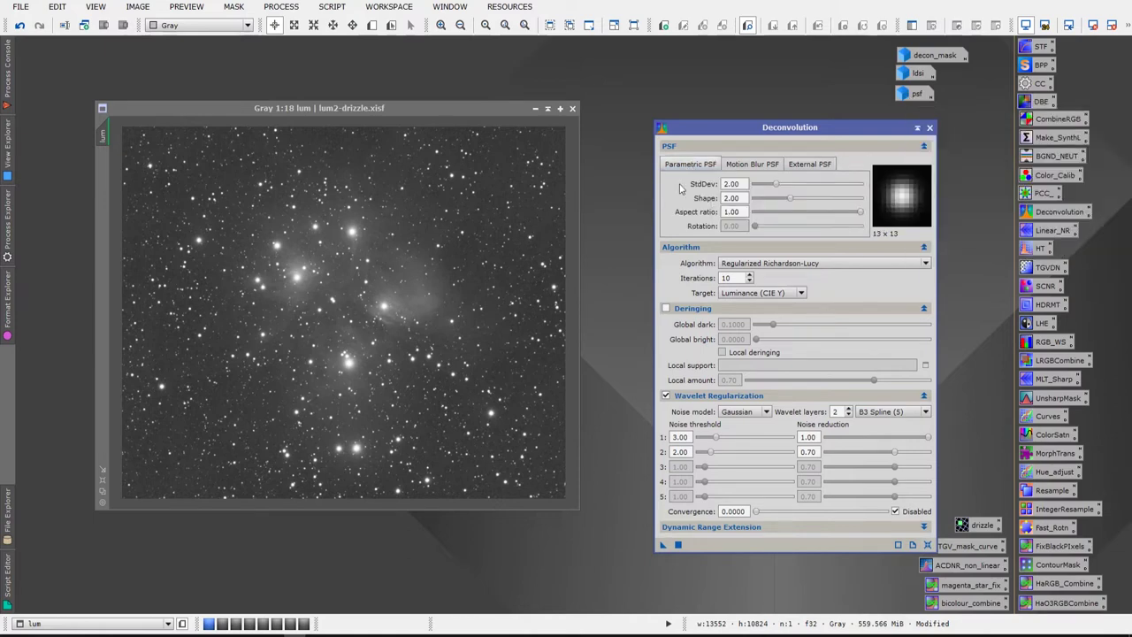
left_click(750, 164)
Set the parametric PSF StdDev to 1.60 and lower its aspect ratio
left_click(683, 166)
mouse_move(775, 186)
left_mouse_down()
mouse_move(787, 188)
mouse_move(765, 187)
mouse_move(785, 203)
left_mouse_up()
mouse_move(861, 212)
left_mouse_down()
mouse_move(780, 214)
mouse_move(864, 213)
left_mouse_up()
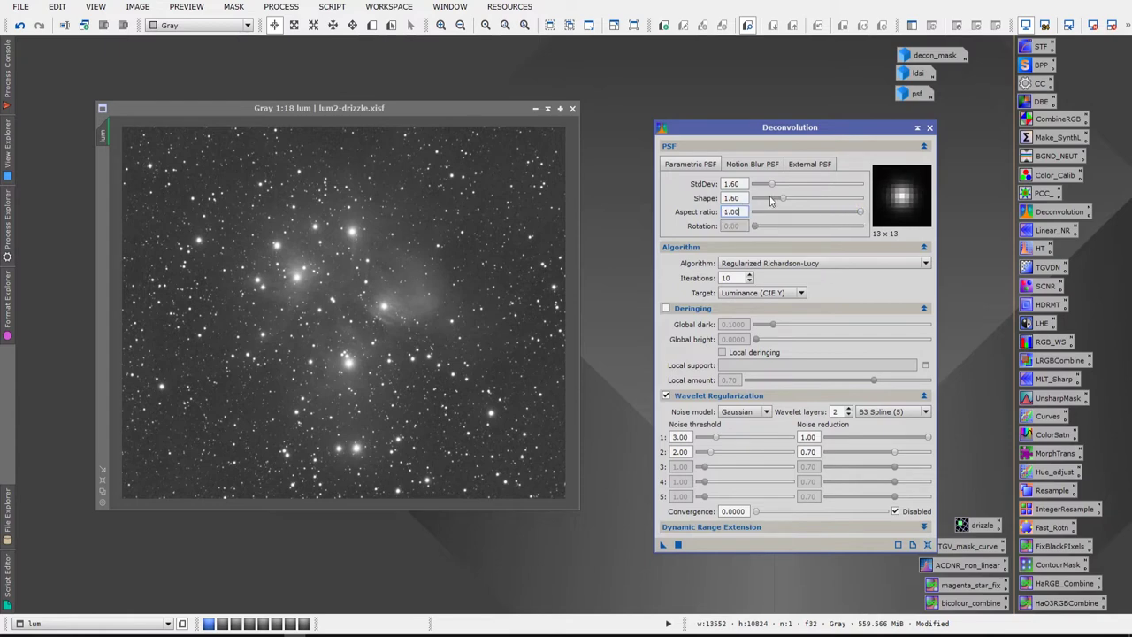
Try a motion-blur PSF of length 6.00 at angle 26.0, ending on External PSF
left_click(752, 164)
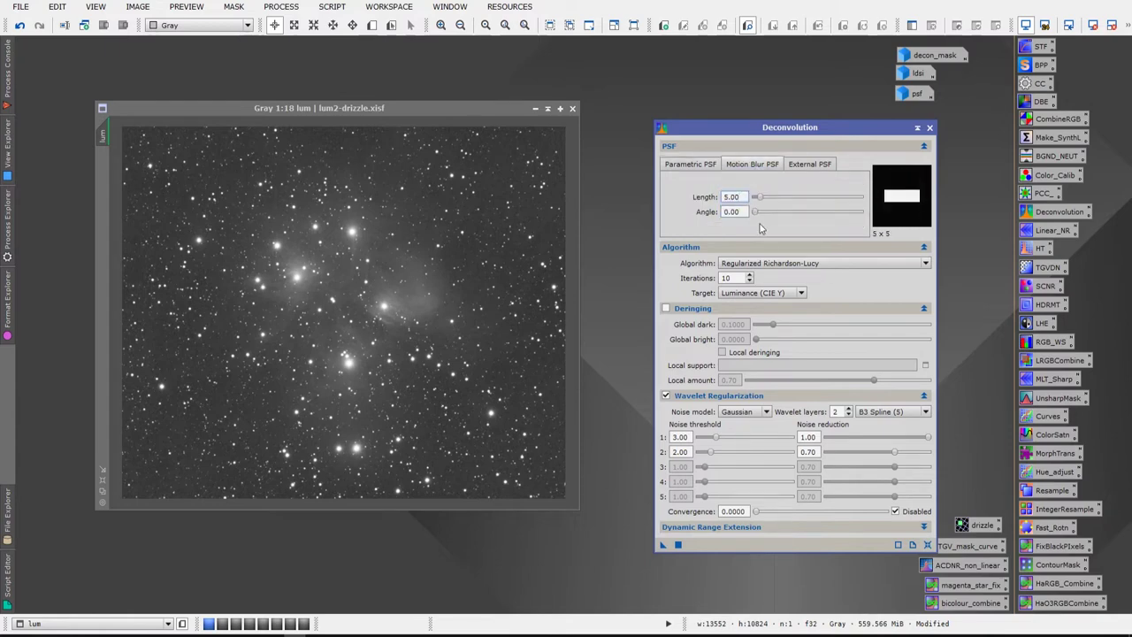
mouse_move(759, 199)
left_mouse_down()
mouse_move(773, 199)
mouse_move(761, 199)
mouse_move(771, 217)
left_mouse_up()
left_click(756, 213)
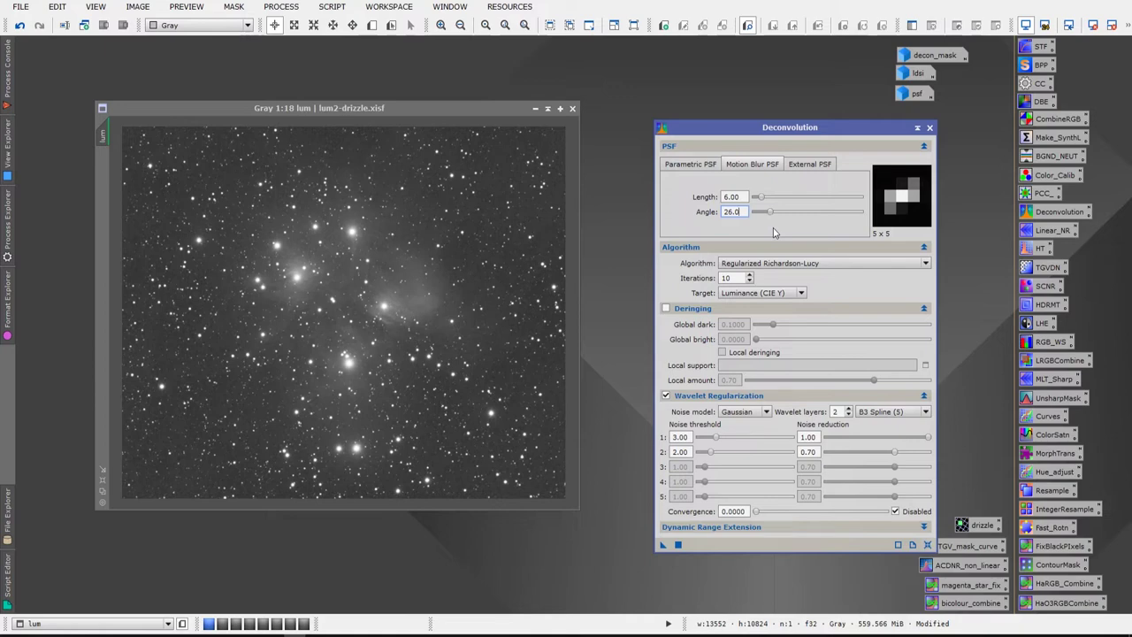
left_click(686, 164)
left_click(760, 164)
left_click(818, 165)
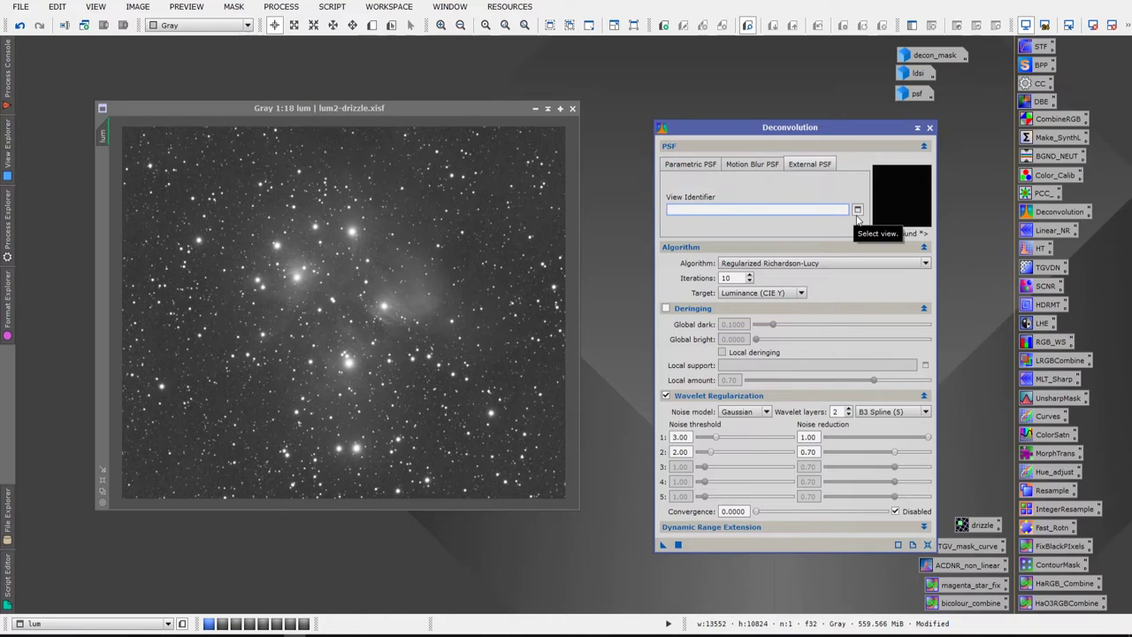
Set the 41×41 psf image as the Deconvolution's external PSF
left_click(857, 210)
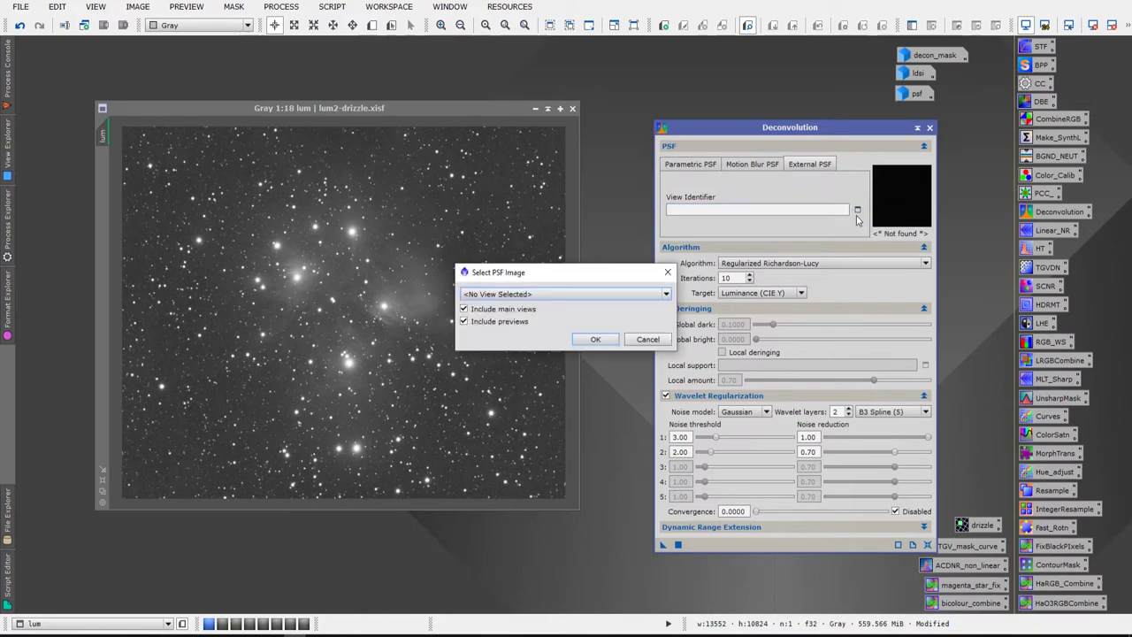
left_click(495, 294)
left_click(491, 349)
left_click(591, 339)
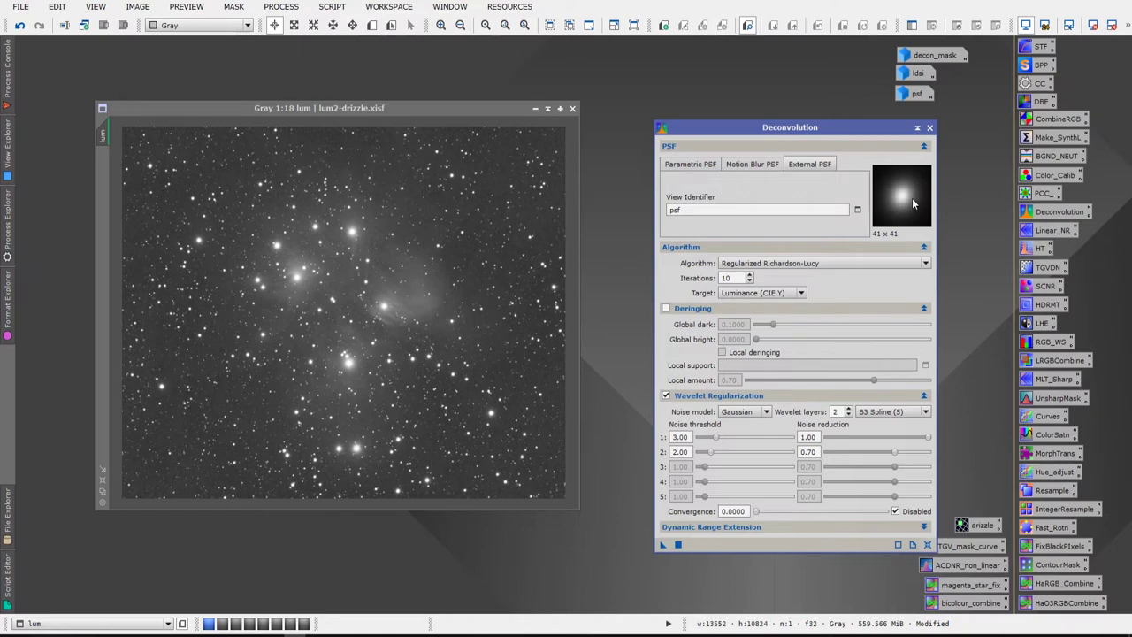
key("ctrl+plus")
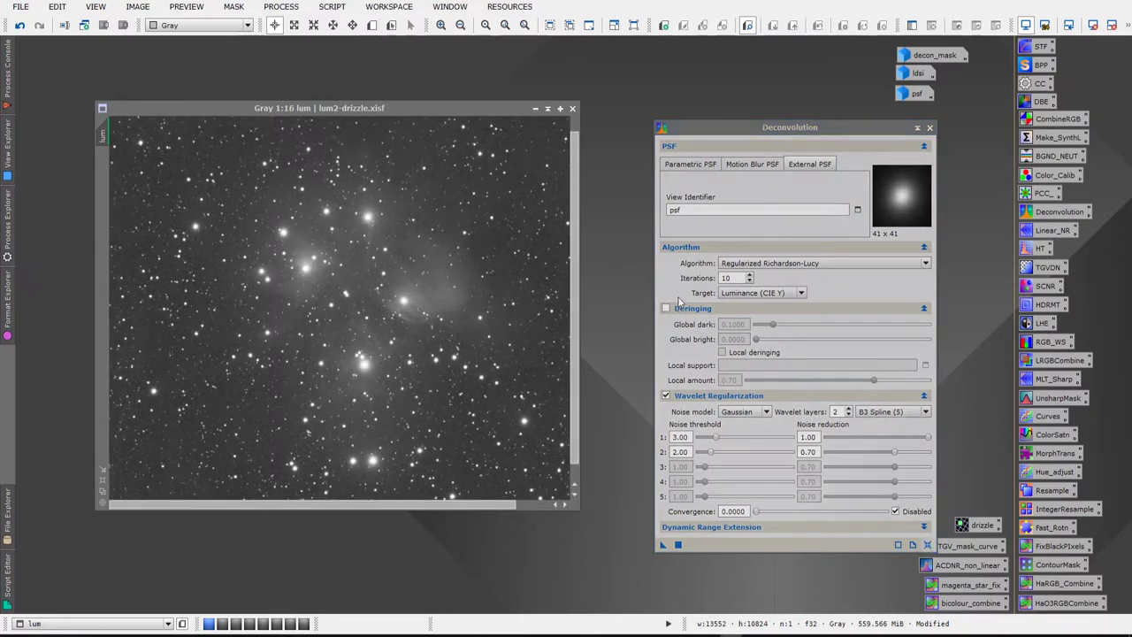
Apply decon_mask as a mask on lum, minimize it, and toggle the mask overlay to check coverage
double_click(928, 56)
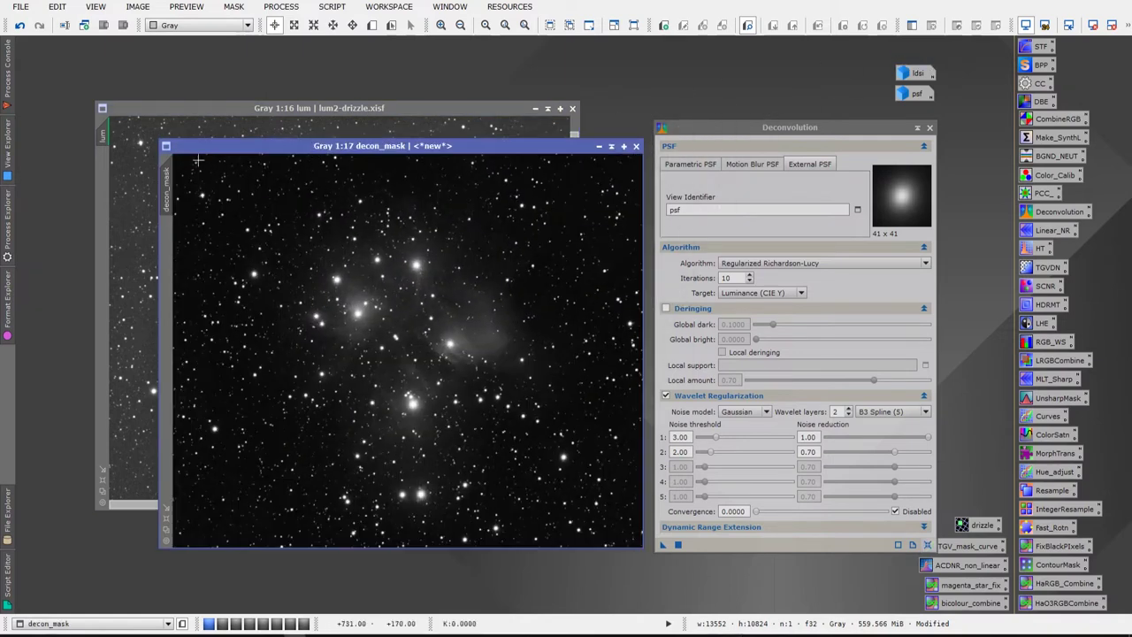
left_click_drag(171, 205, 101, 194)
left_click(598, 146)
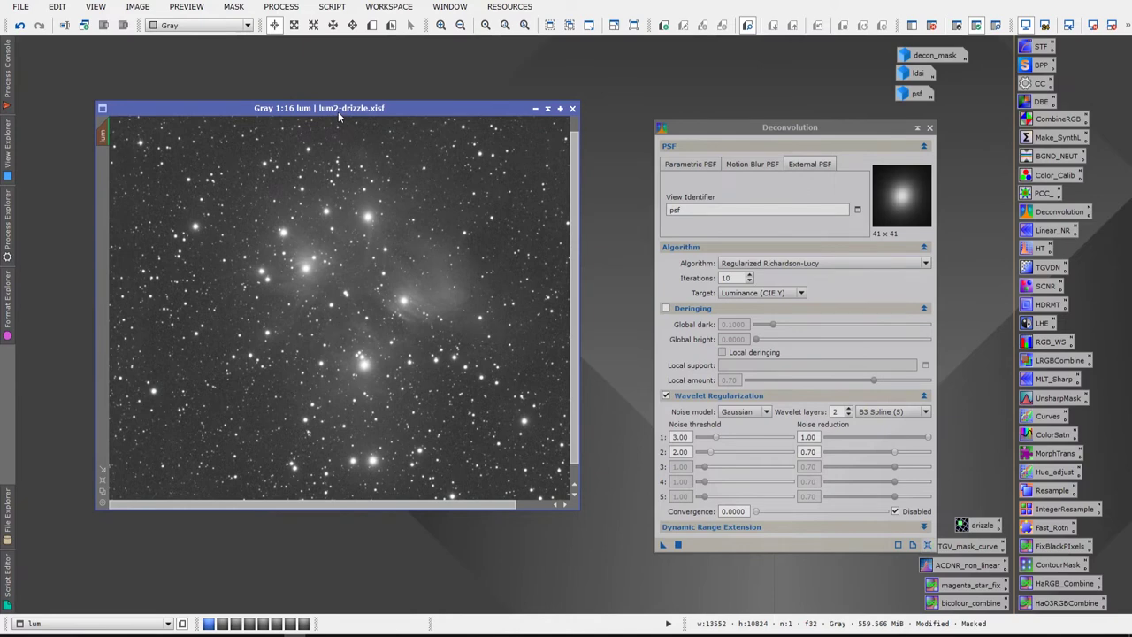
left_click_drag(338, 111, 336, 123)
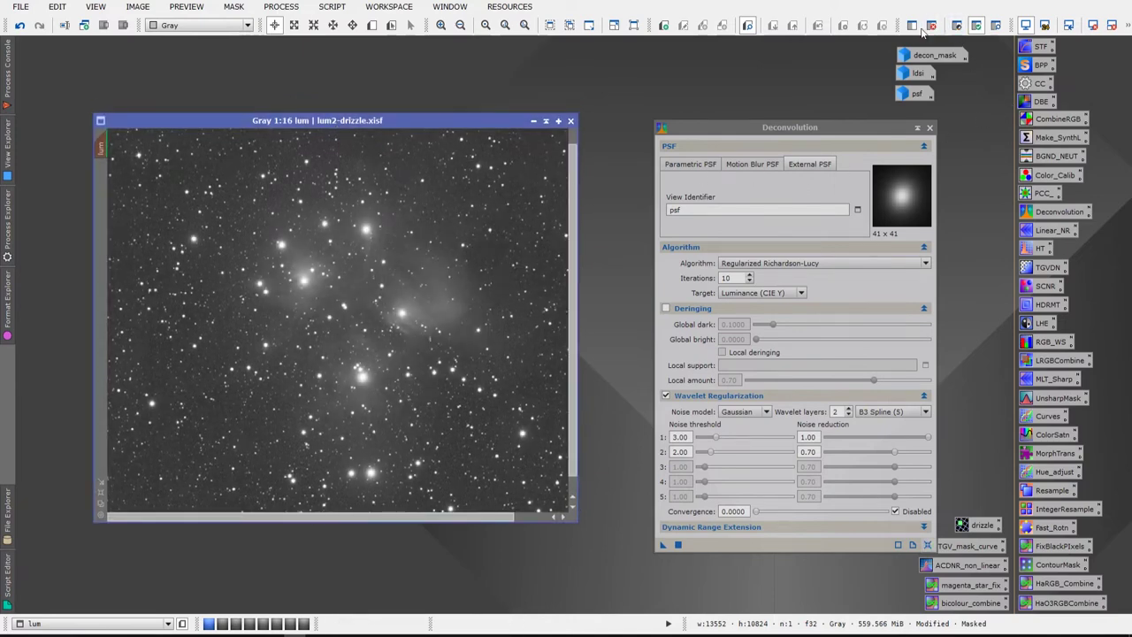
left_click(995, 25)
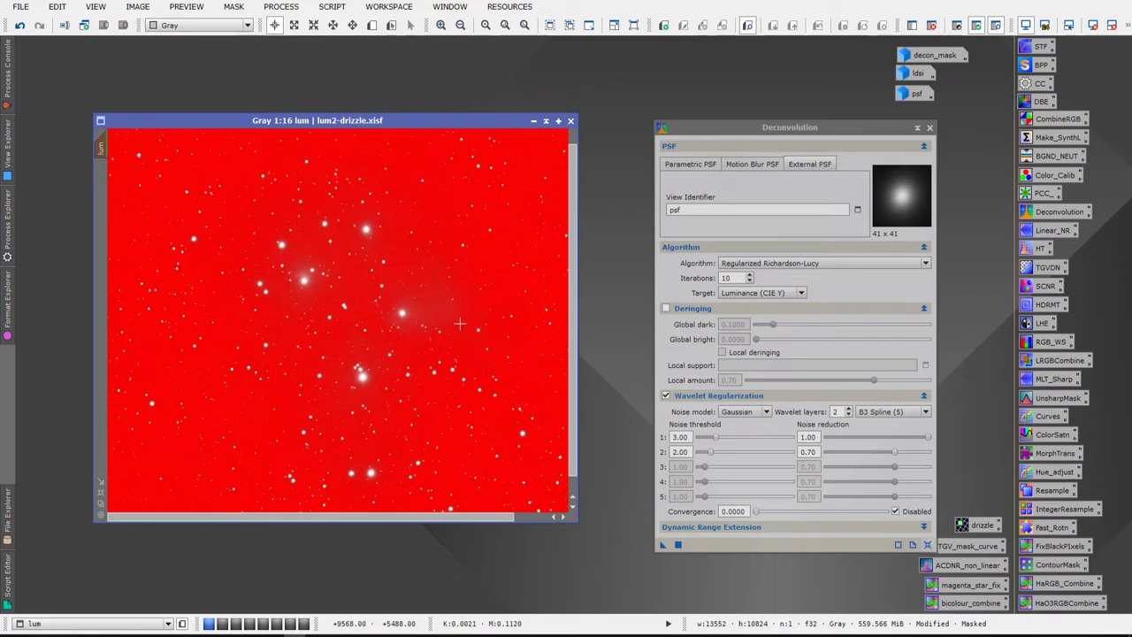
left_click(996, 26)
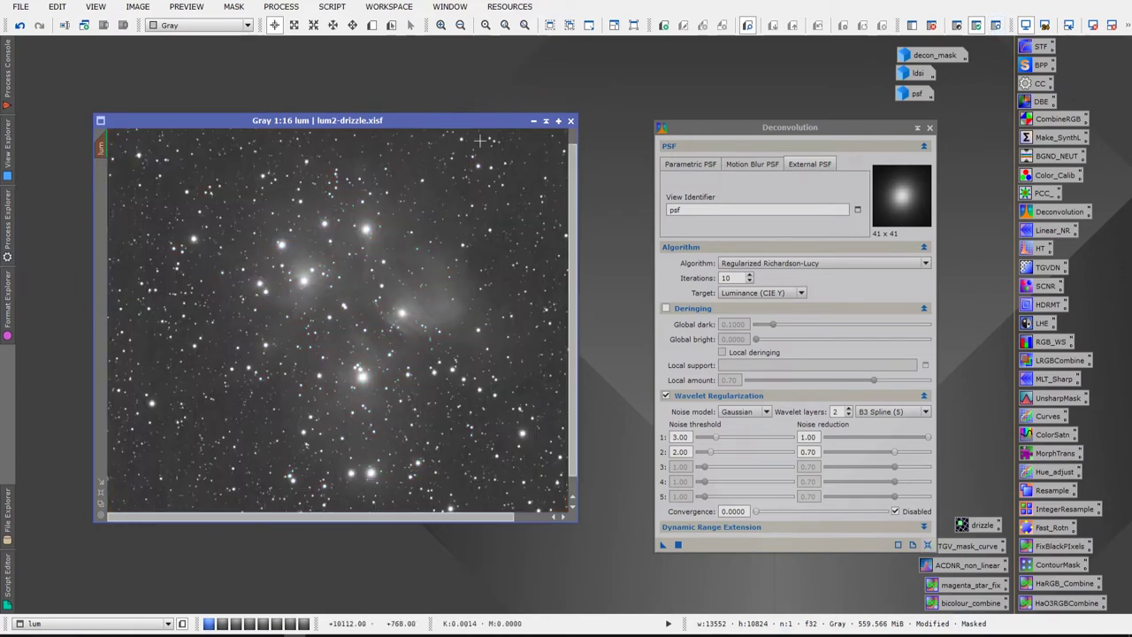
left_click_drag(466, 122, 451, 122)
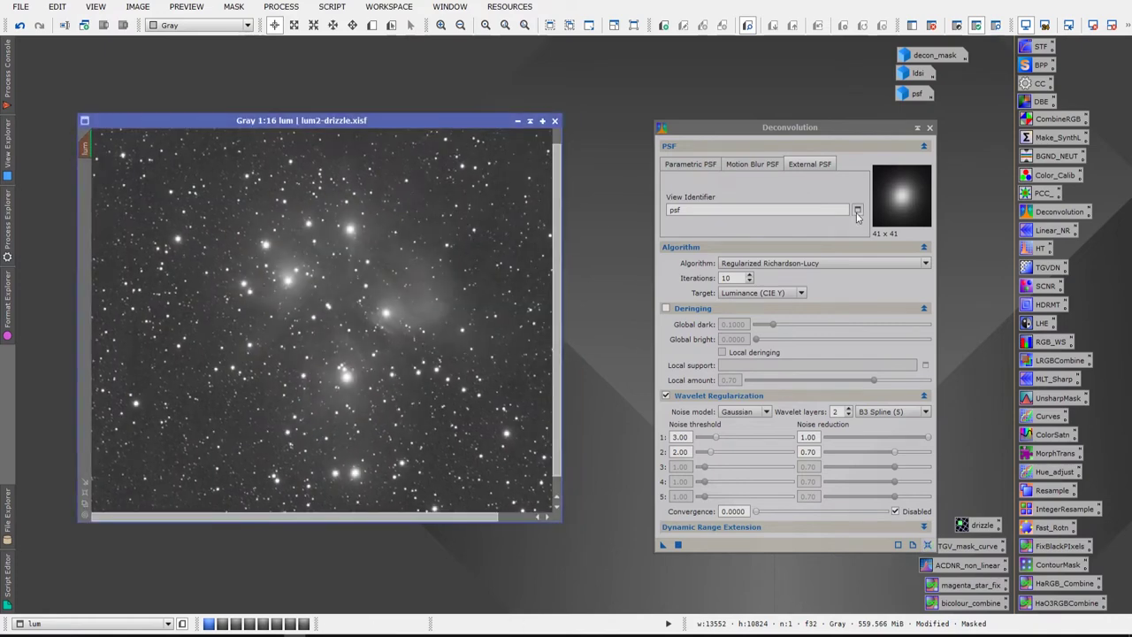
left_click_drag(751, 128, 743, 128)
left_click(803, 262)
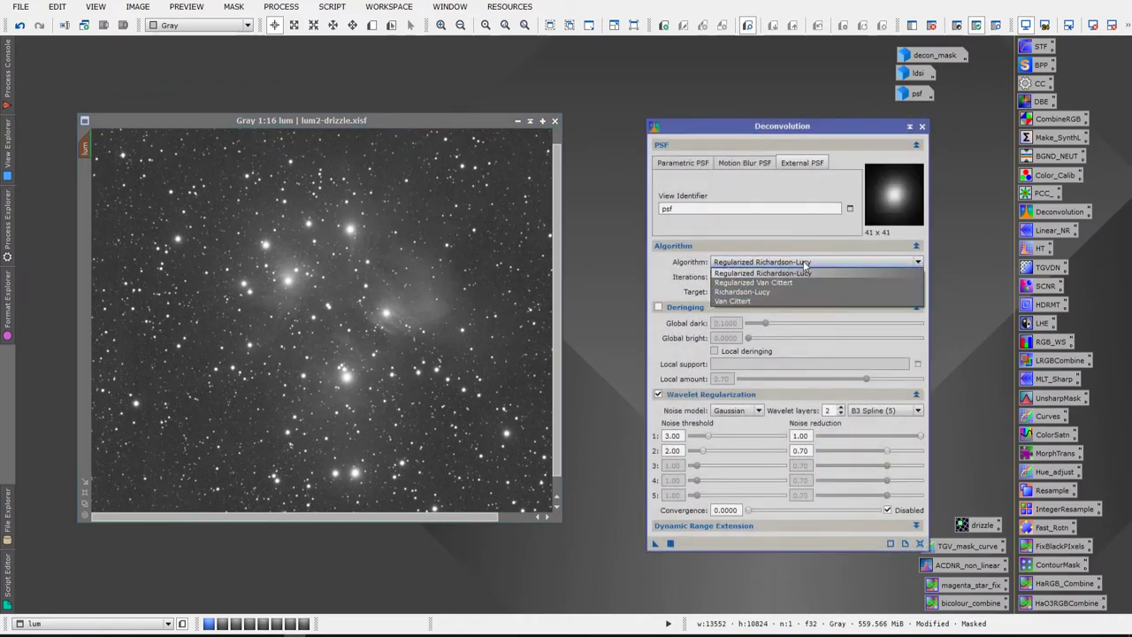
left_click(871, 263)
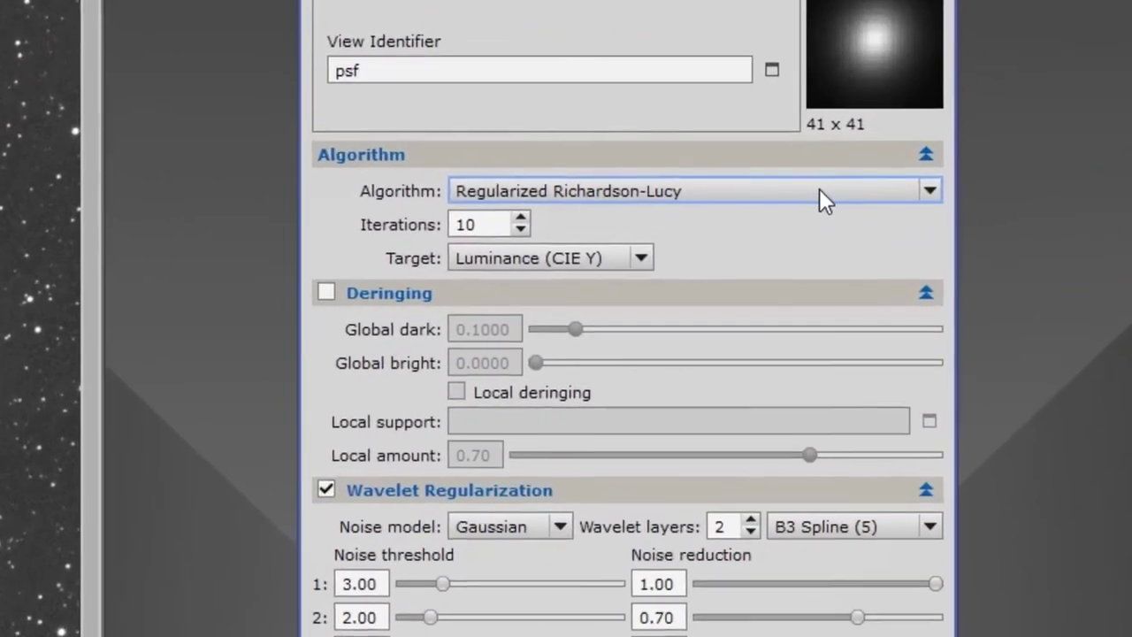
left_click(818, 191)
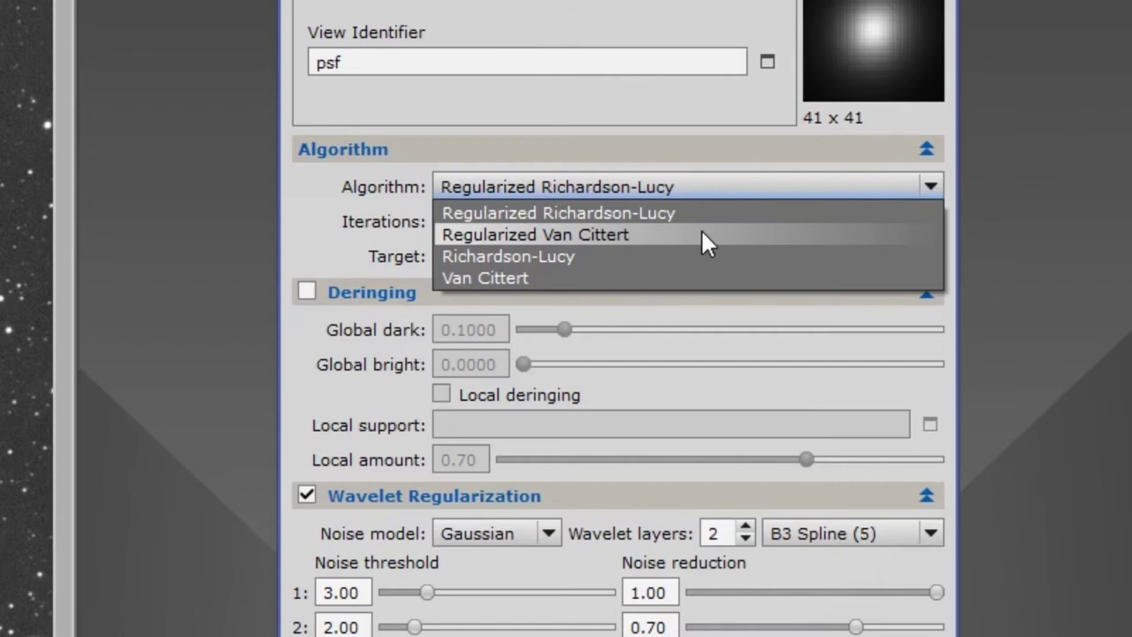
left_click(481, 212)
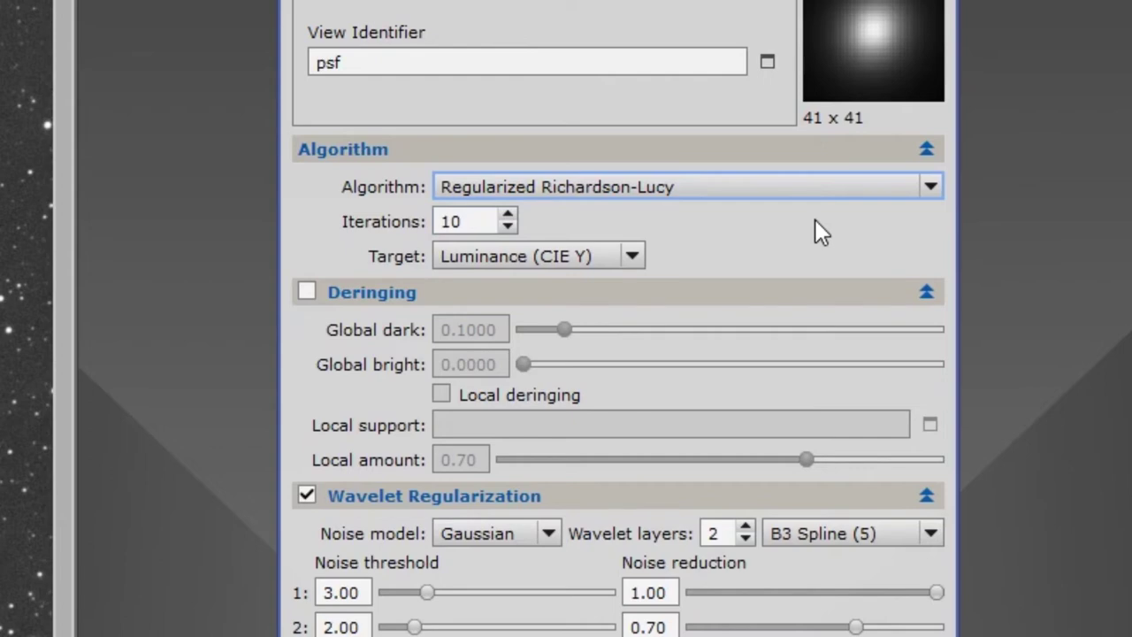
left_click(748, 188)
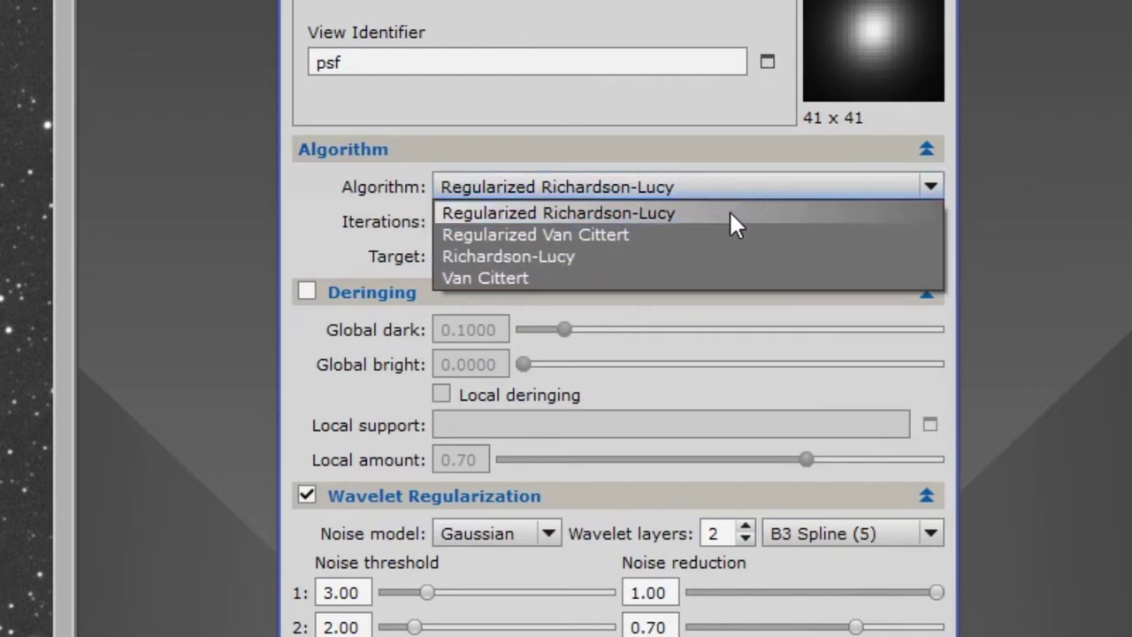
left_click(681, 211)
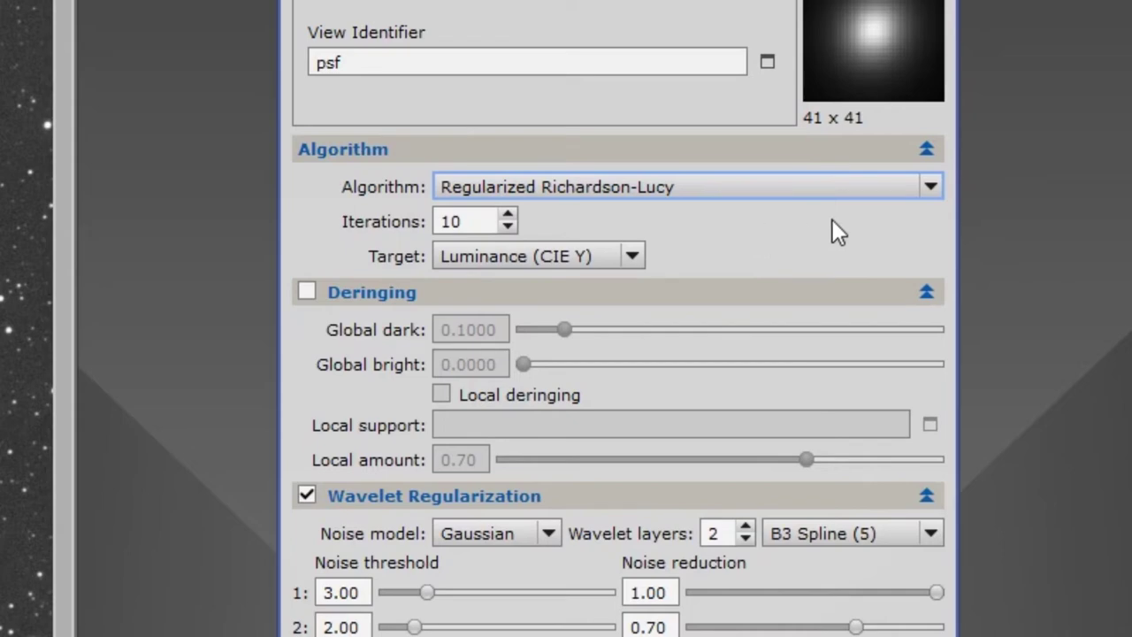
left_click_drag(480, 221, 380, 223)
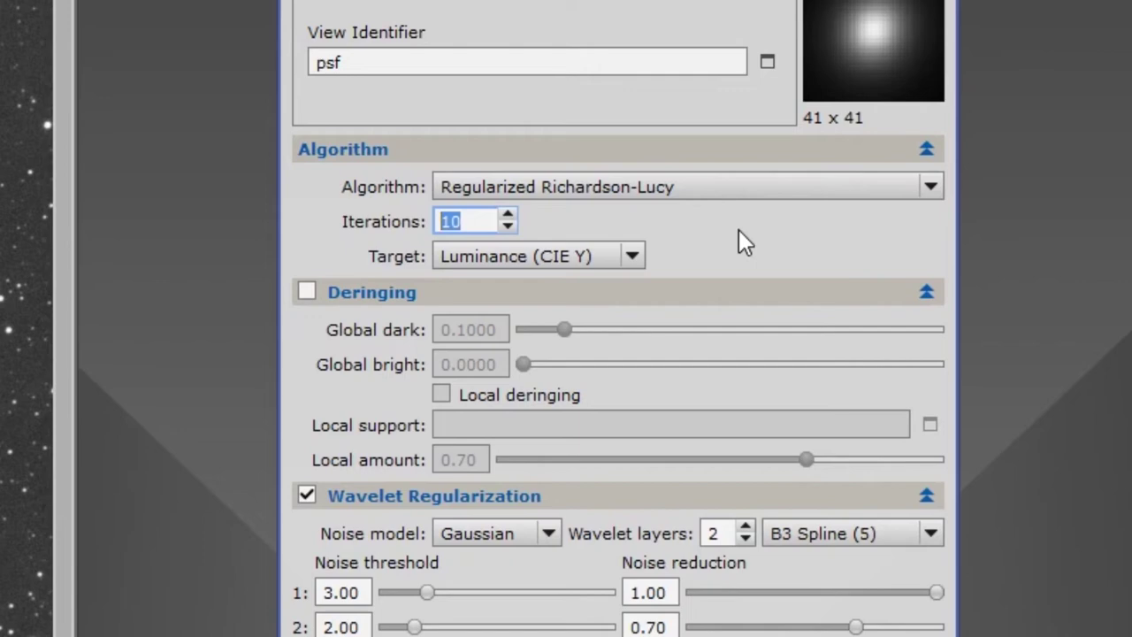
Set Deconvolution iterations to 50 and enable Deringing
type("50")
left_click(307, 292)
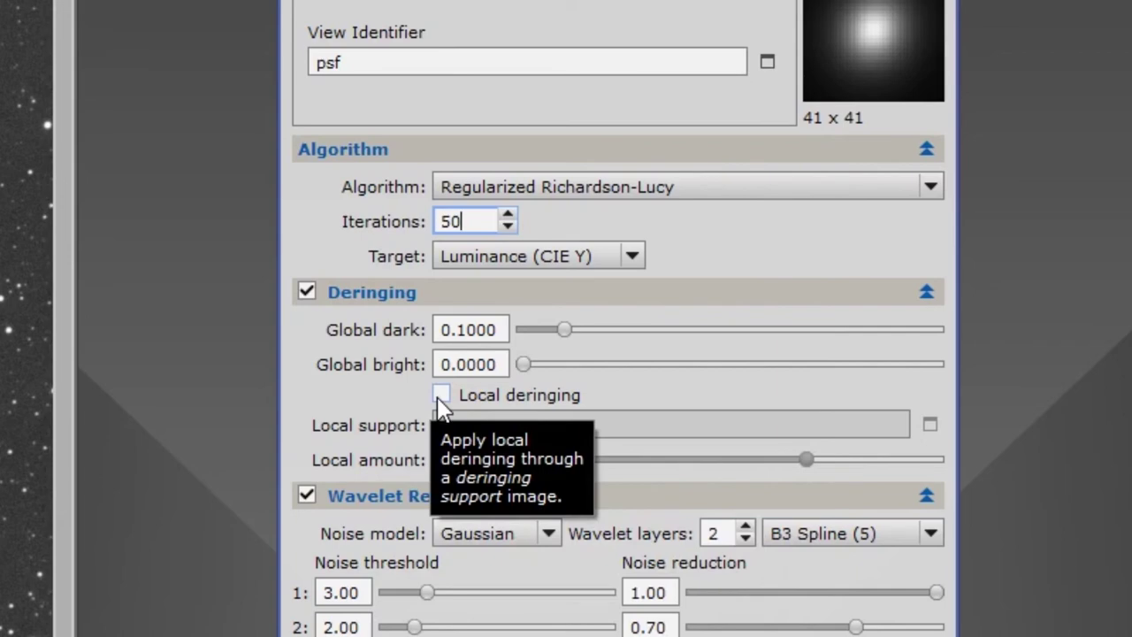
Enable local deringing with ldsi as the local support image
left_click(439, 394)
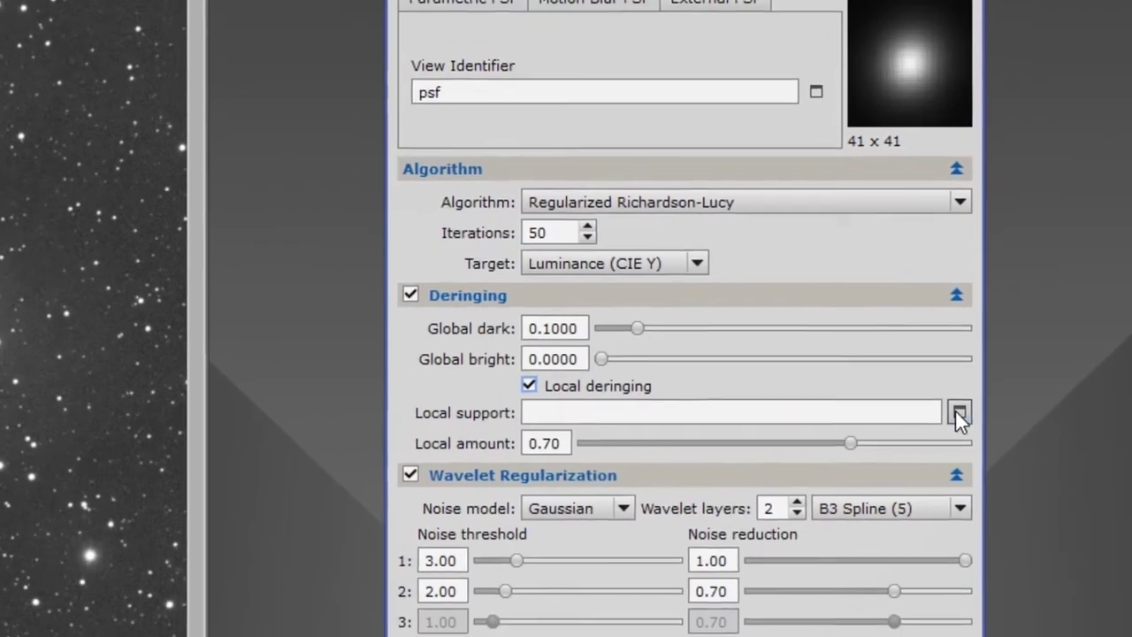
left_click(958, 412)
left_click(160, 299)
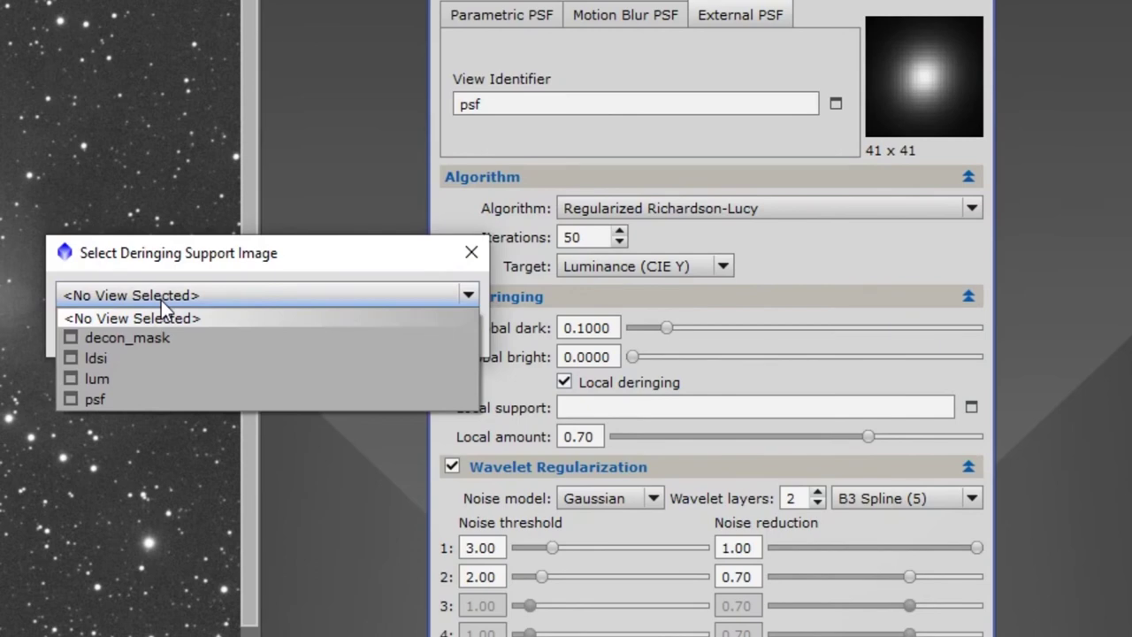
left_click(143, 357)
left_click(332, 329)
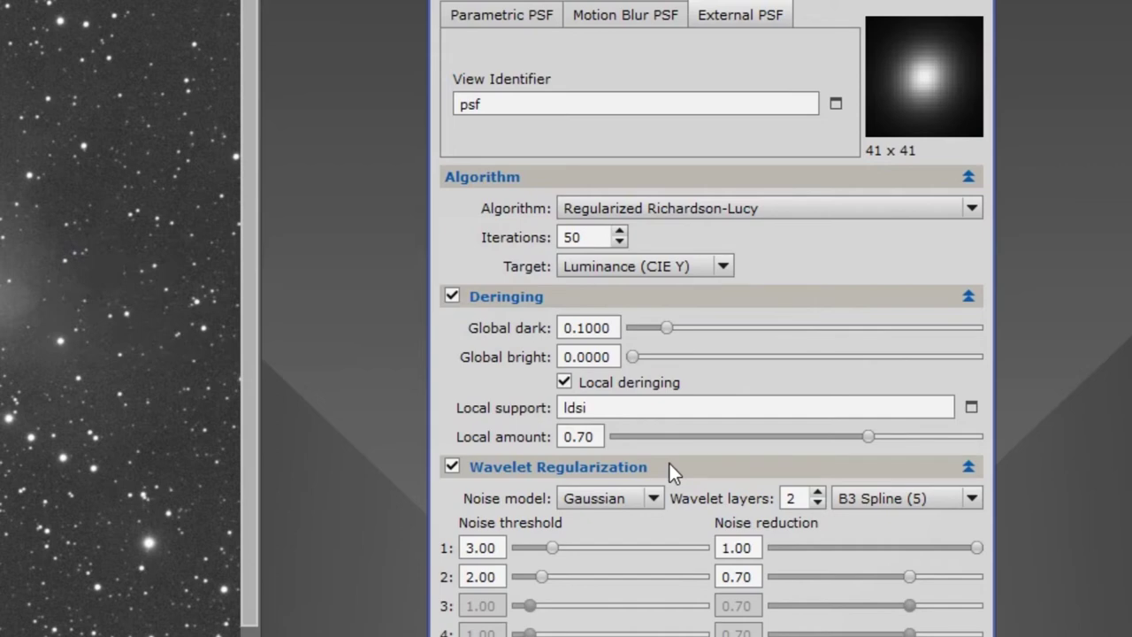
mouse_move(671, 405)
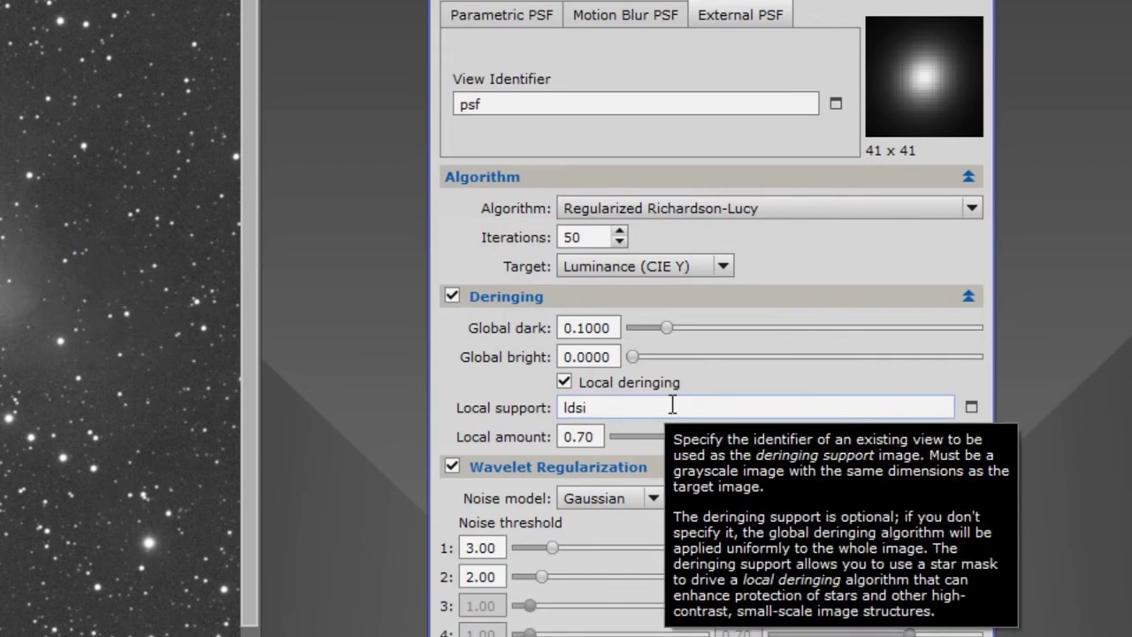
mouse_move(654, 436)
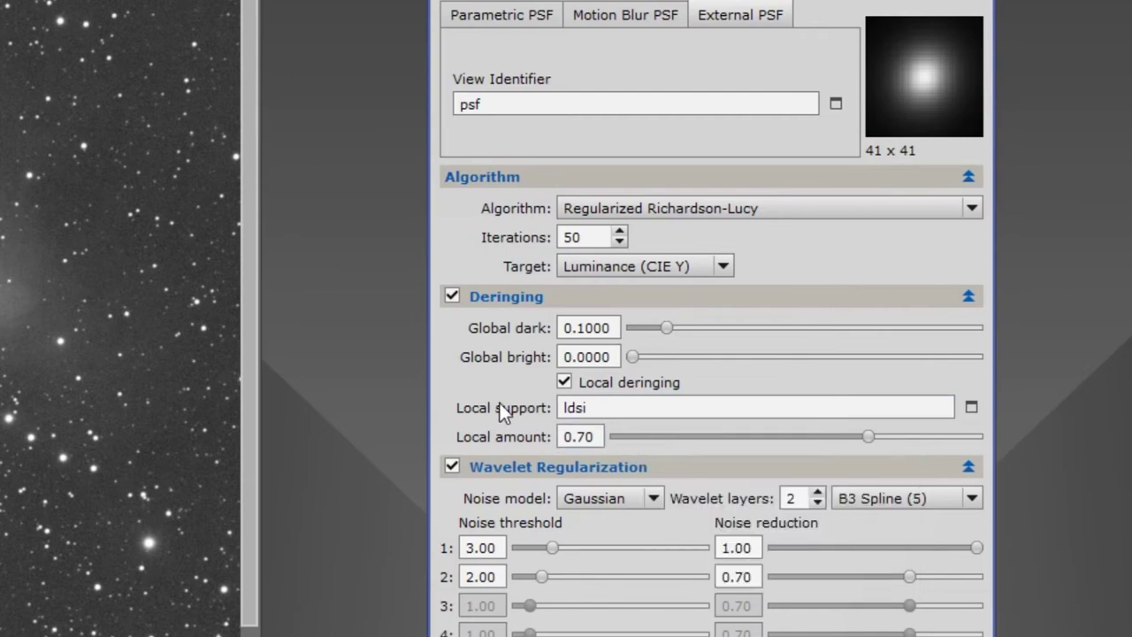
mouse_move(500, 412)
Reconfirm ldsi as local support and iconify the ldsi image window
left_click(971, 408)
left_click(210, 299)
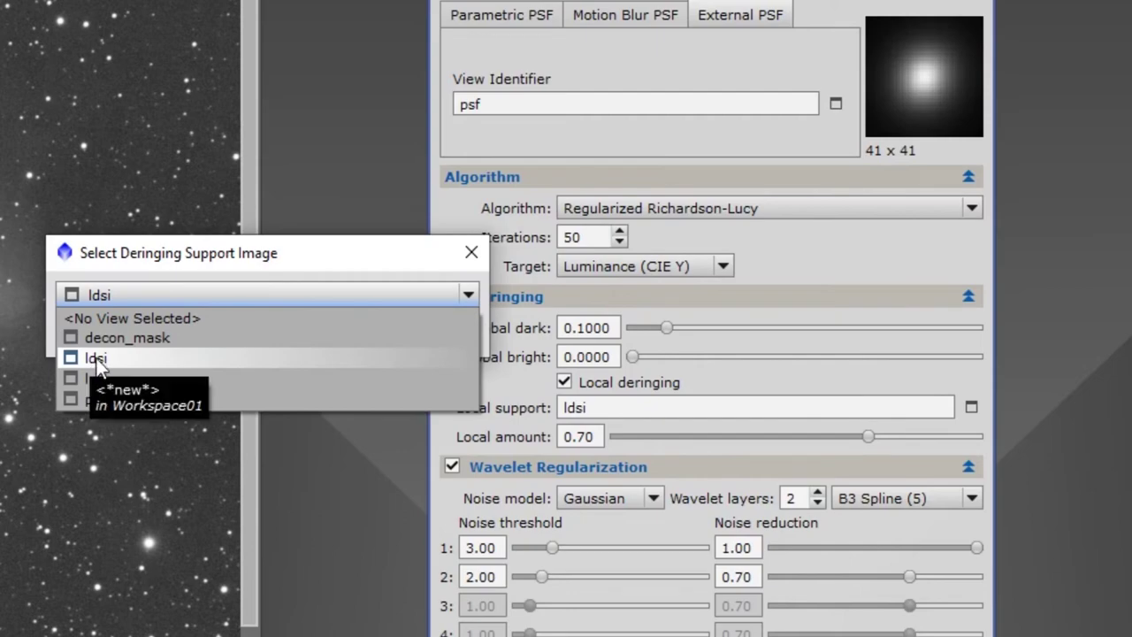
left_click(97, 358)
left_click(302, 332)
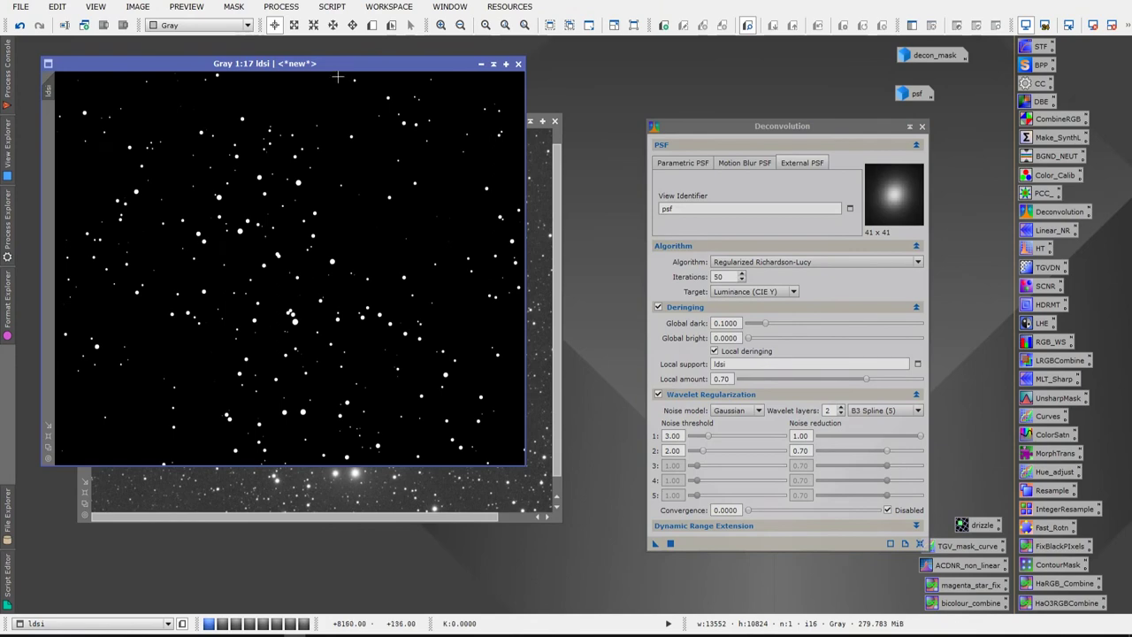
left_click_drag(333, 66, 381, 70)
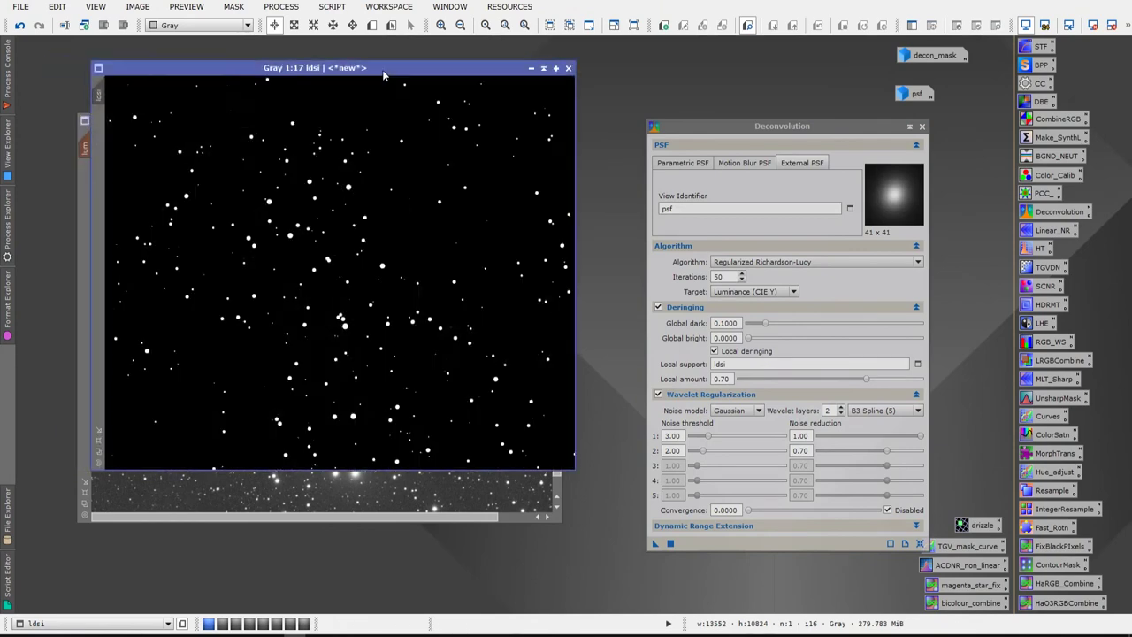
left_click(530, 68)
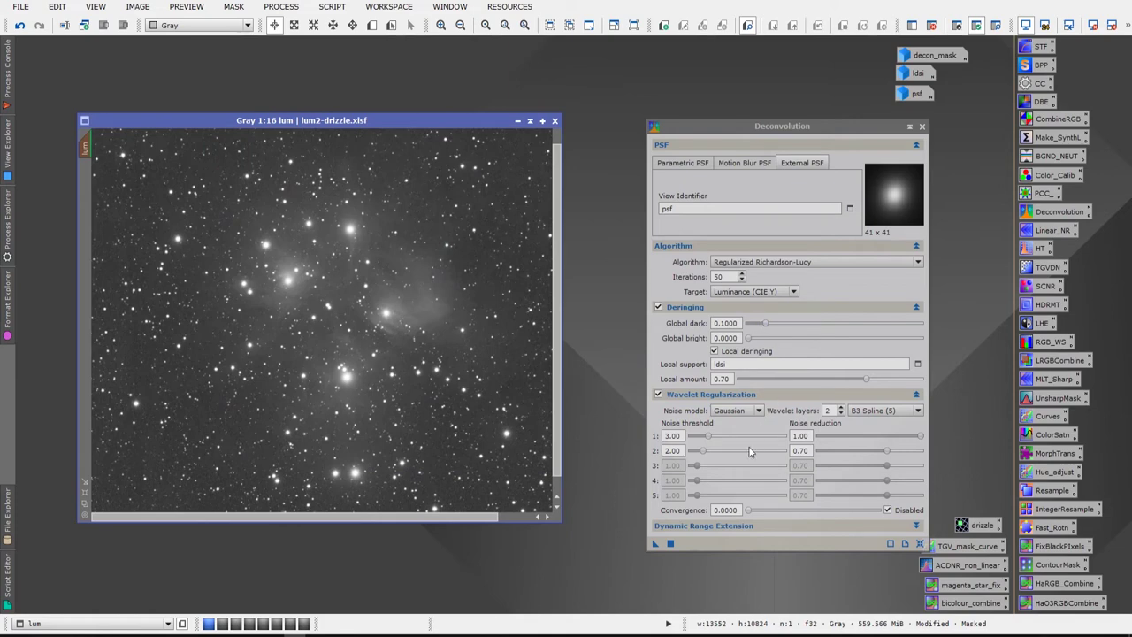
left_click(372, 25)
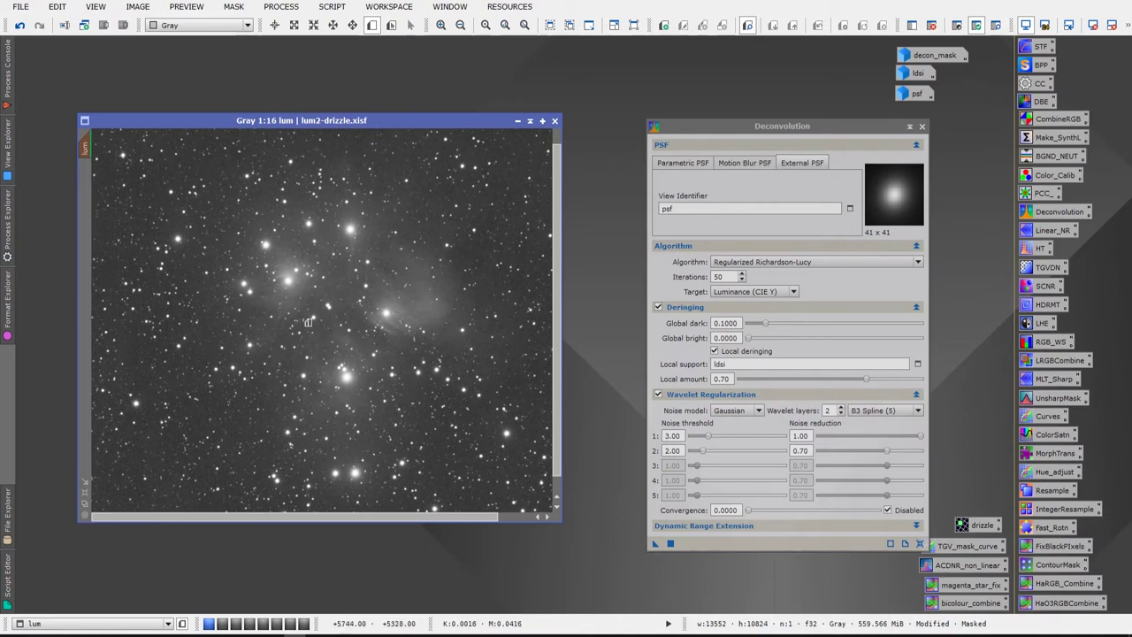
Draw Preview01 over the bright stars left of the nebula and view it at 1:4
left_click_drag(212, 259, 315, 341)
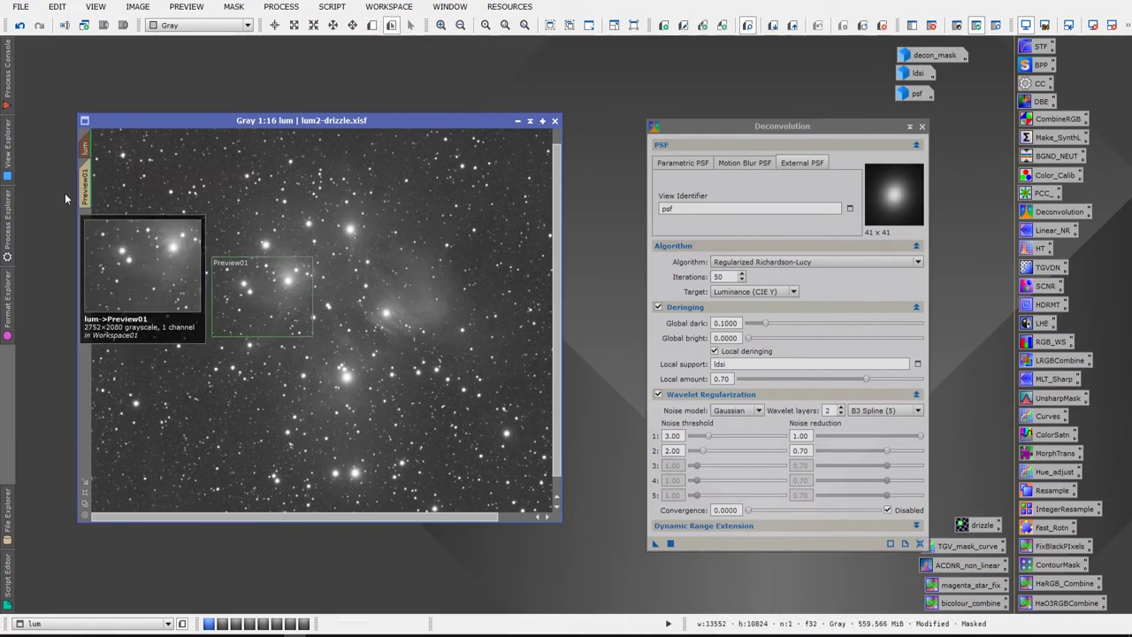
left_click(85, 190)
scroll(239, 304, "down", 3)
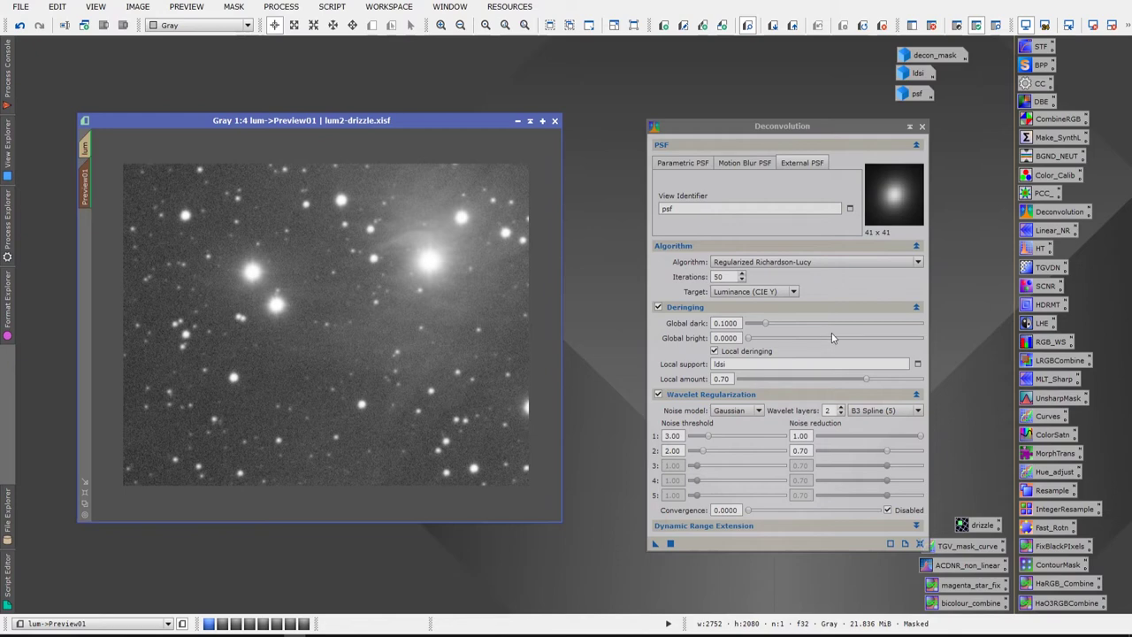
Test 10 iterations on Preview01, then lower global dark to 0.0200 and reapply
left_click(719, 277)
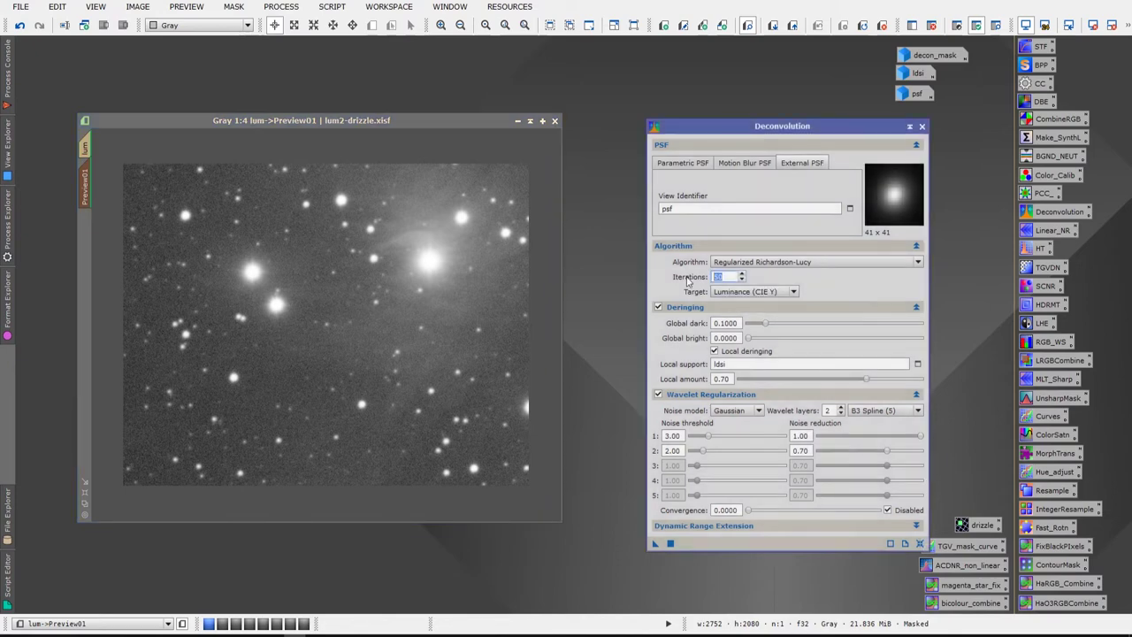
type("10")
left_click(675, 544)
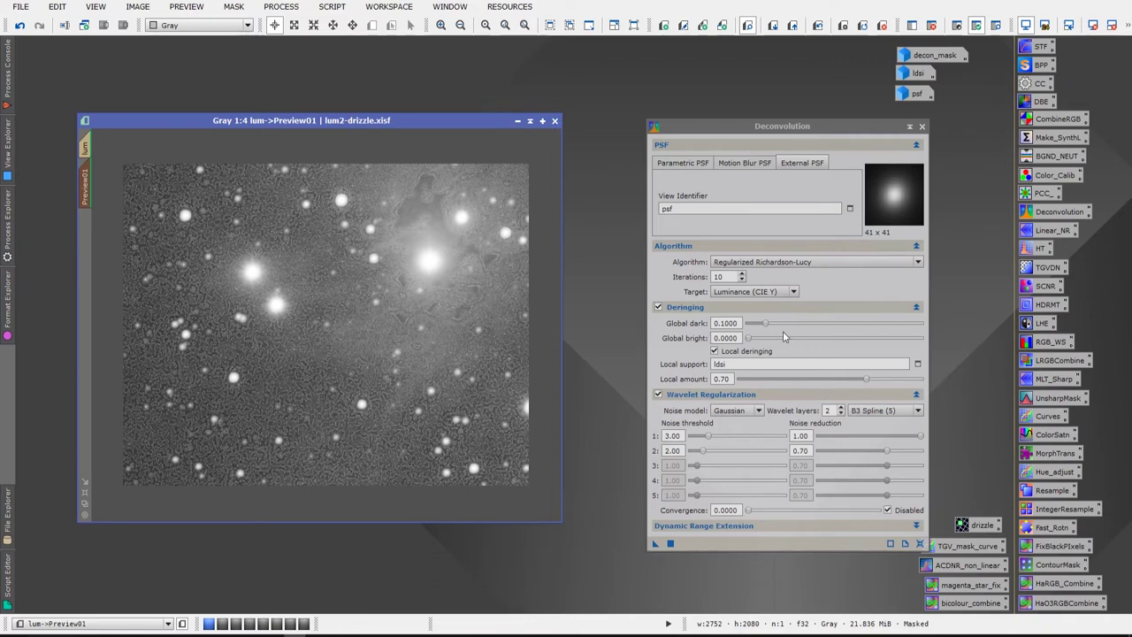
left_click_drag(766, 324, 753, 328)
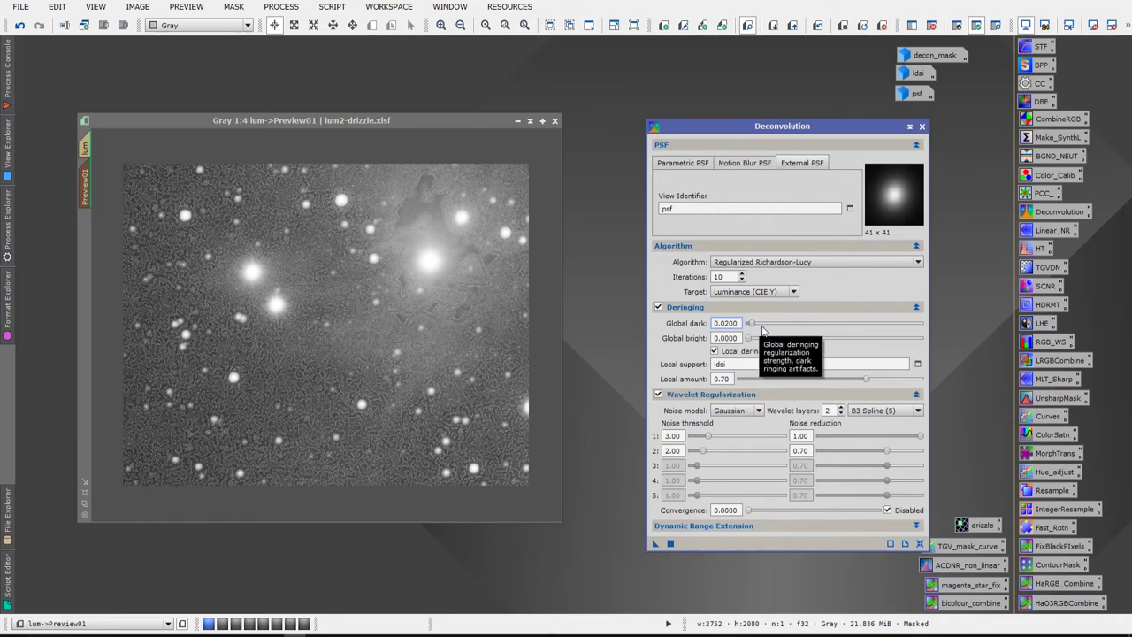
left_click(669, 544)
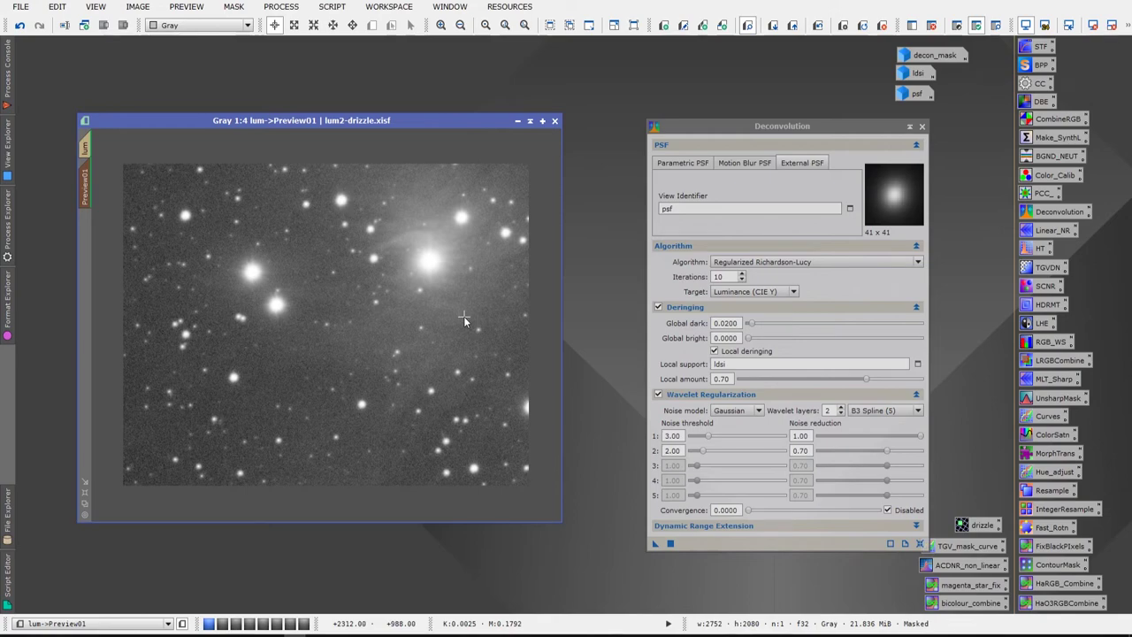
Zoom and pan around Preview01 to inspect the finer stars and smoother background
scroll(463, 316, "up", 7)
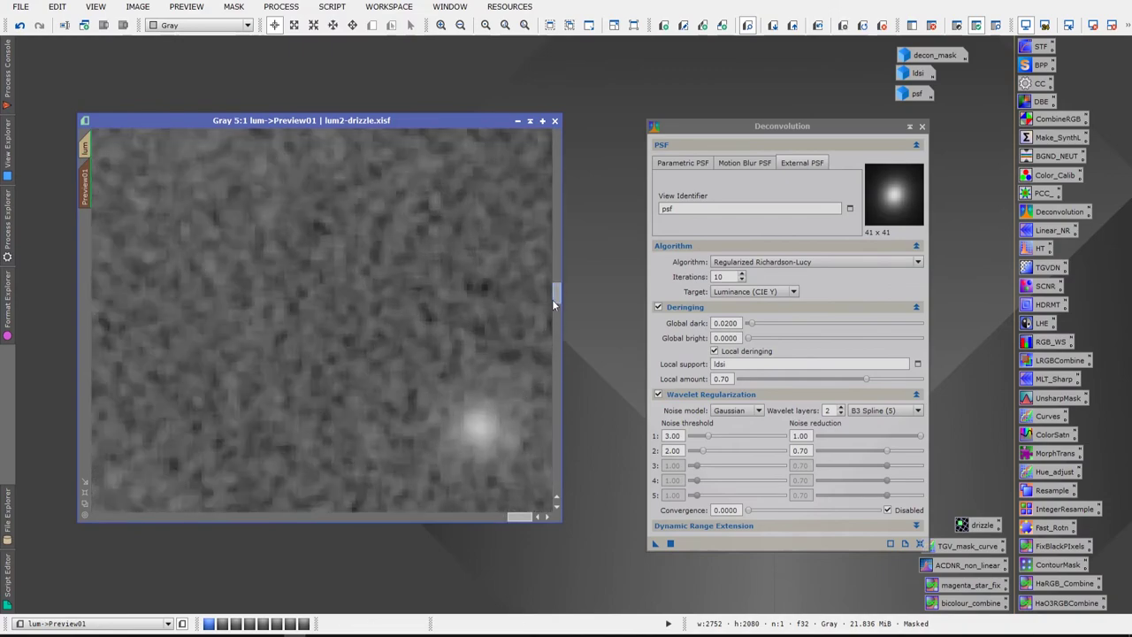
scroll(406, 265, "down", 7)
scroll(242, 196, "up", 5)
scroll(242, 196, "down", 5)
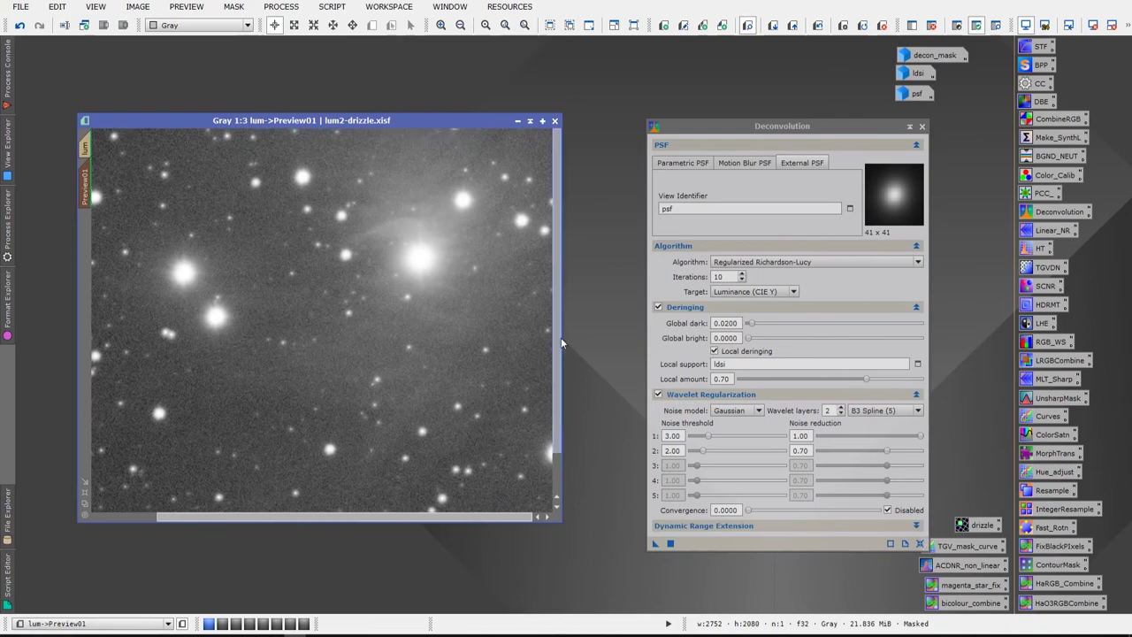
left_click_drag(292, 518, 223, 518)
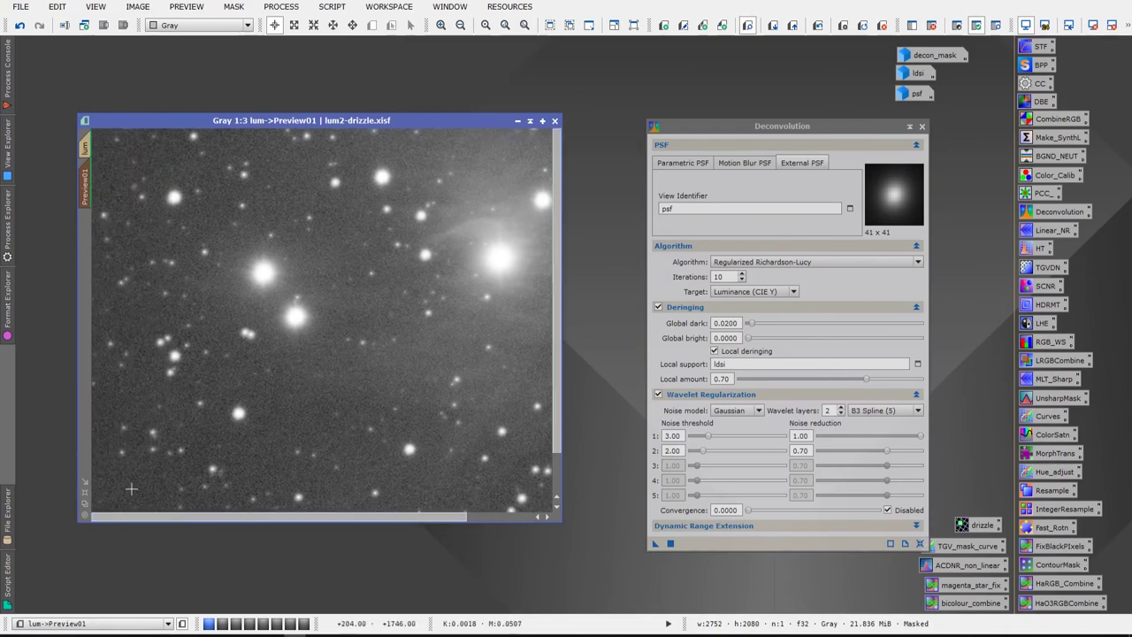
scroll(196, 302, "up", 3)
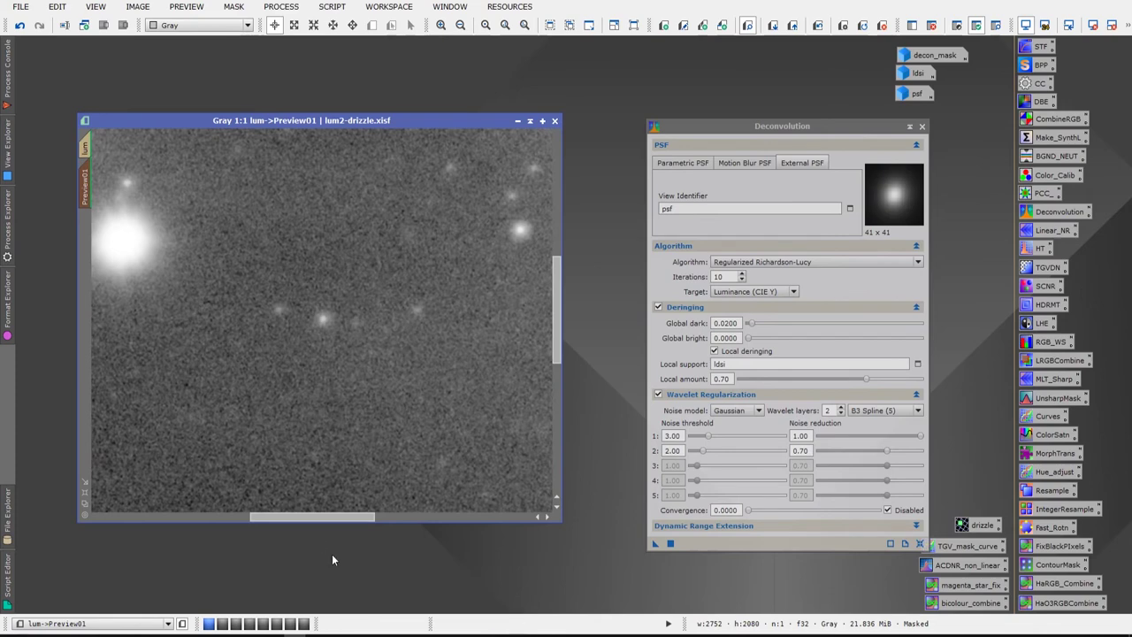
left_click_drag(334, 518, 257, 518)
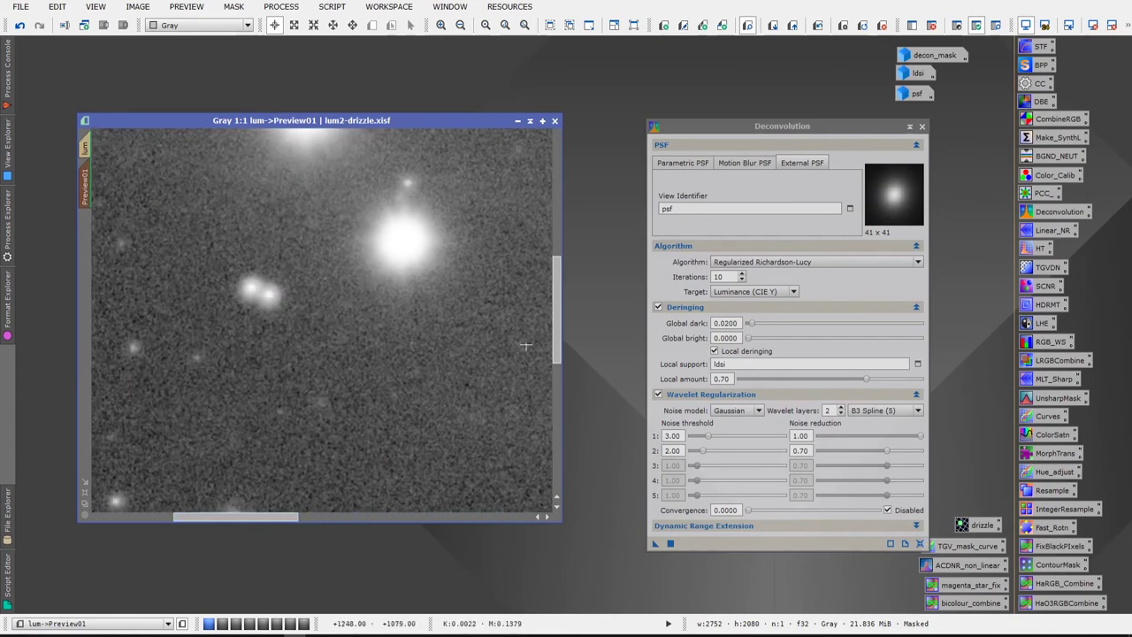
left_click_drag(556, 310, 566, 268)
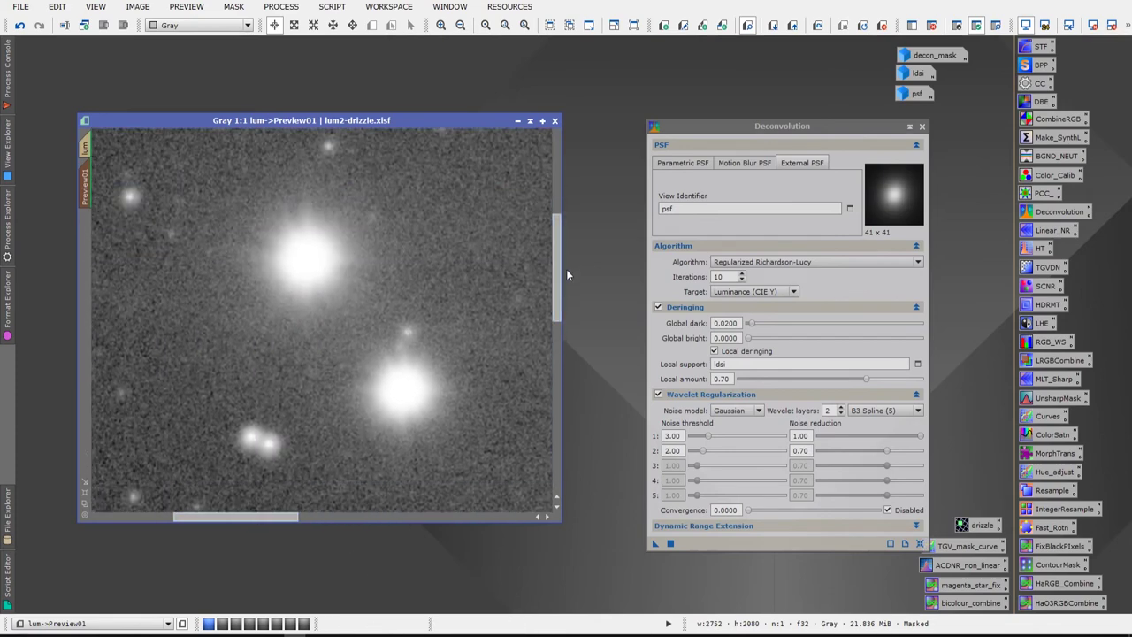
scroll(469, 311, "down", 4)
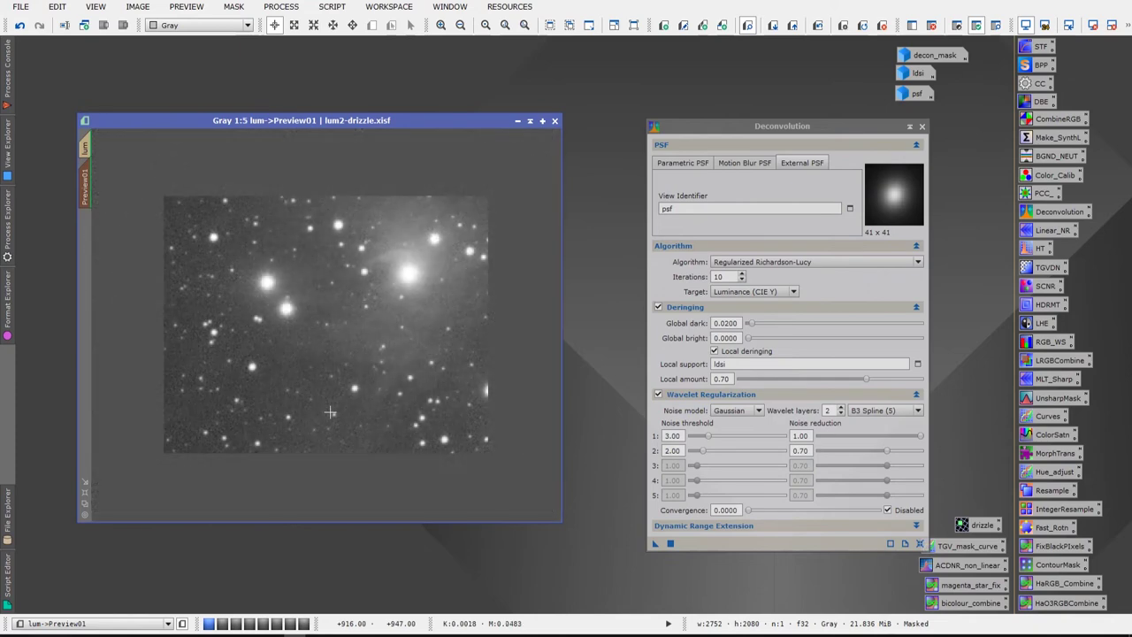
scroll(329, 412, "up", 1)
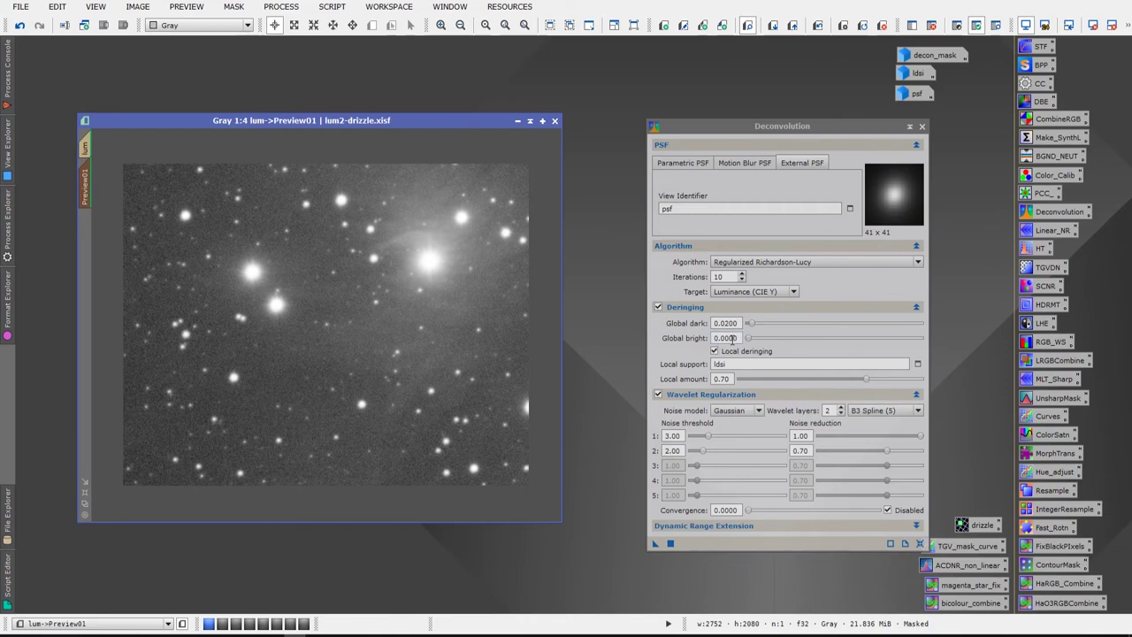
Set global bright to 0.0000, keep global dark at 0.0200, and change iterations to 50
left_click(737, 338)
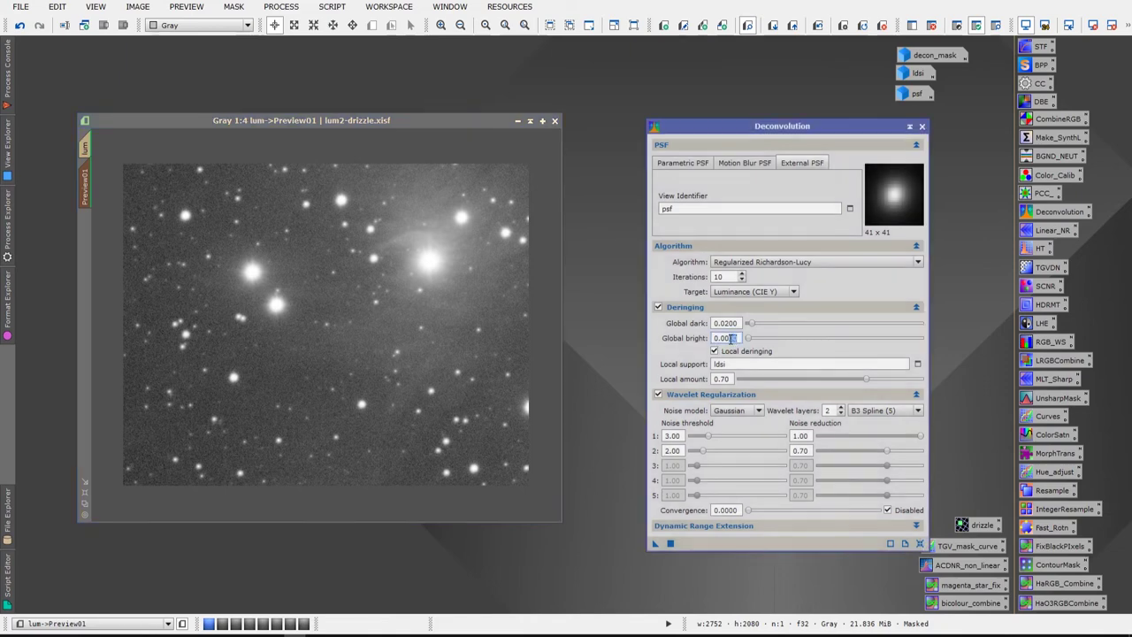
left_click_drag(732, 338, 792, 353)
left_click(739, 324)
left_click(738, 322)
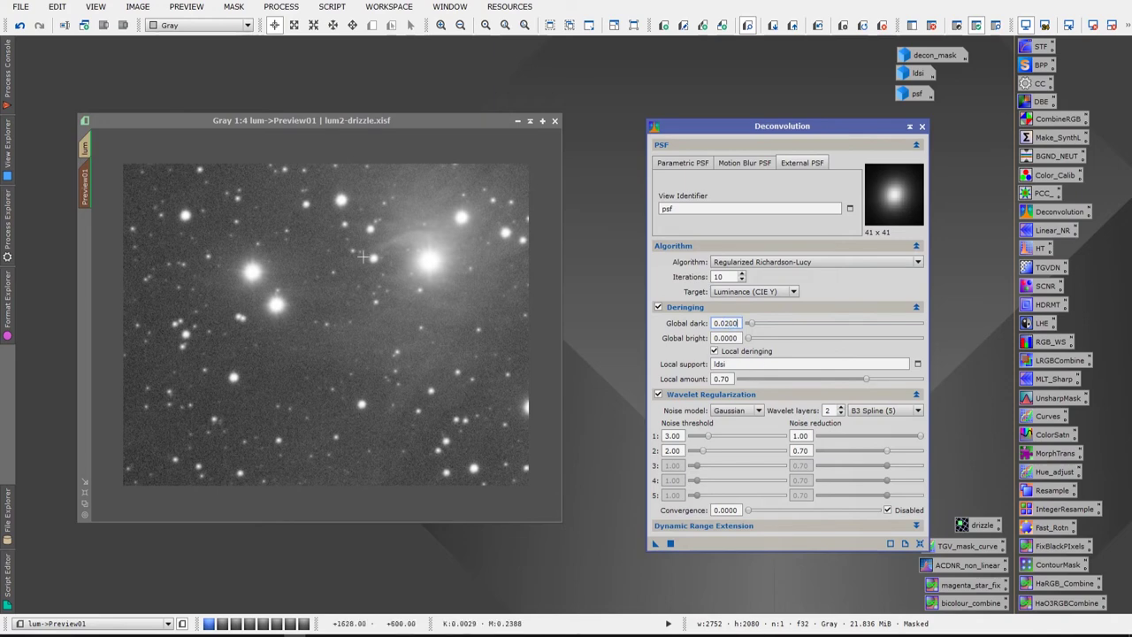
left_click(719, 277)
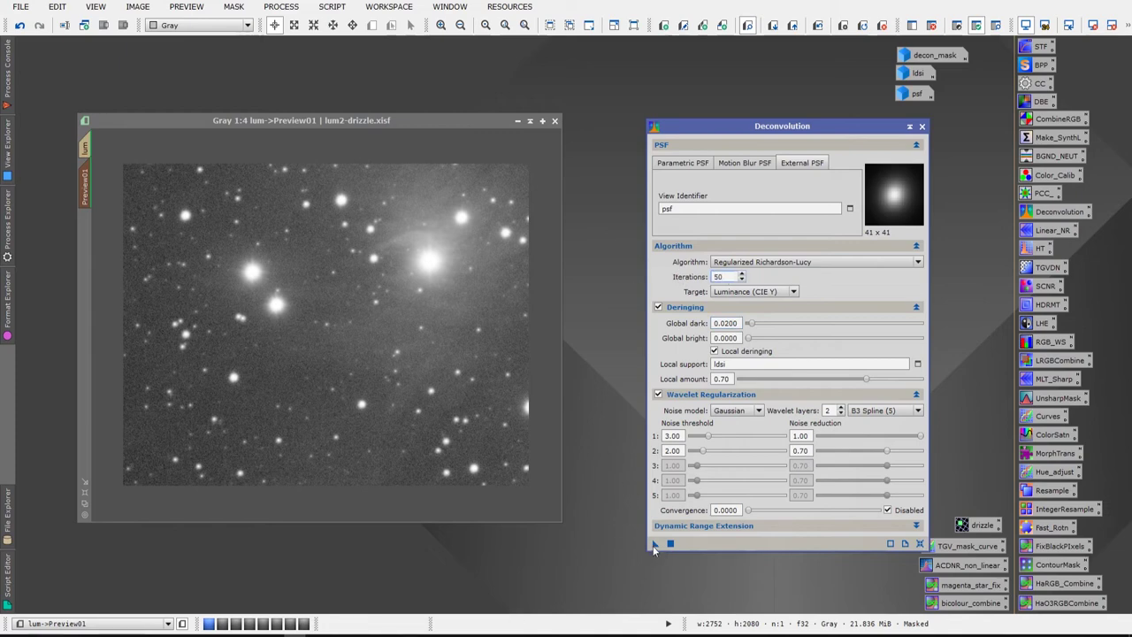
Apply the 50-iteration deconvolution to Preview01 and zoom in to inspect the stars
left_click_drag(655, 544, 402, 364)
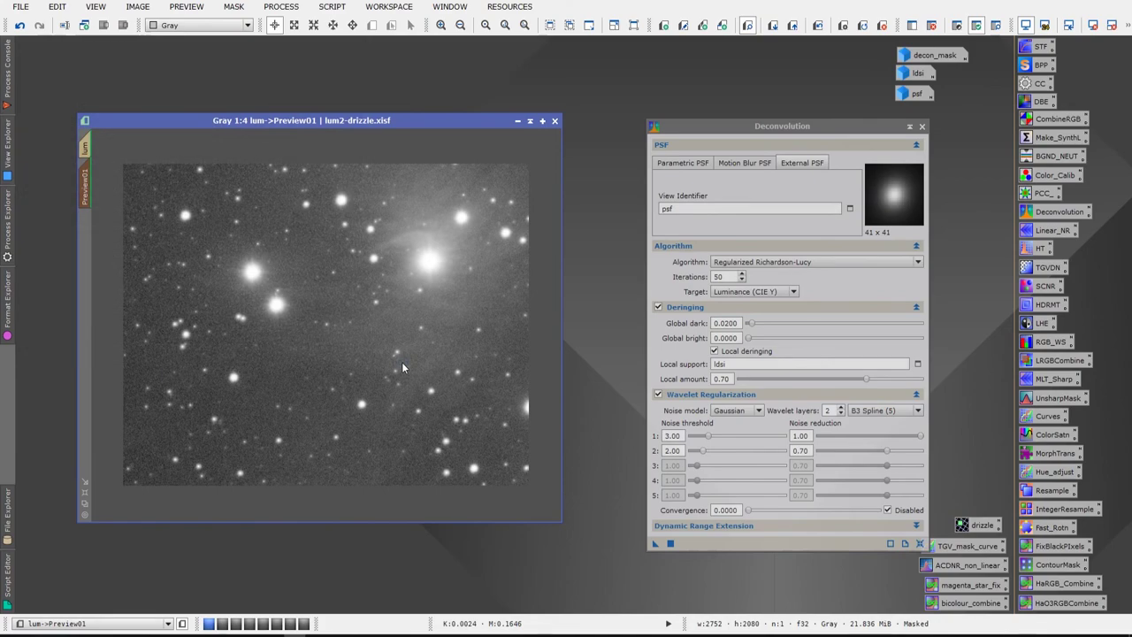
scroll(297, 301, "up", 2)
scroll(297, 302, "down", 1)
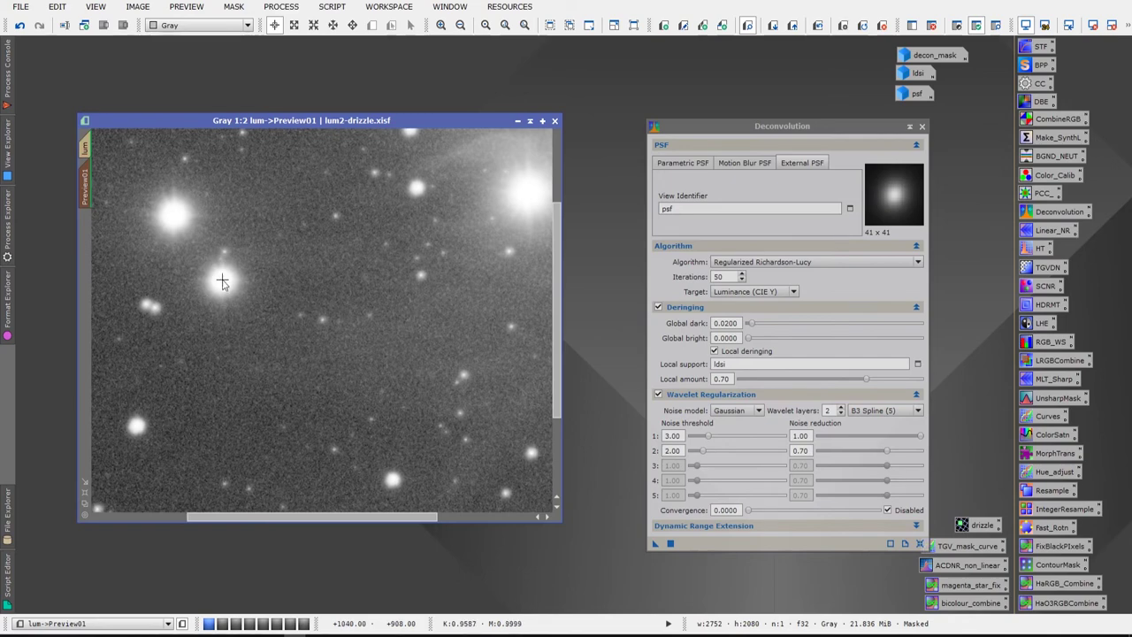
left_click_drag(381, 517, 289, 525)
left_click_drag(552, 367, 552, 351)
scroll(398, 301, "up", 1)
scroll(392, 302, "up", 1)
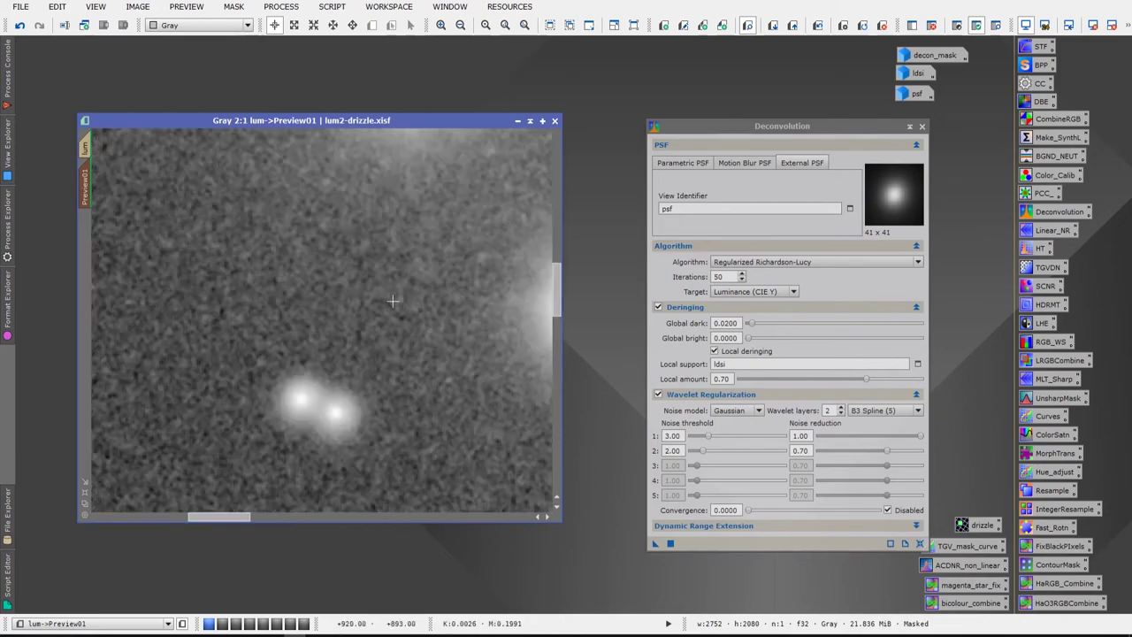
scroll(392, 301, "down", 1)
left_click_drag(389, 403, 389, 474)
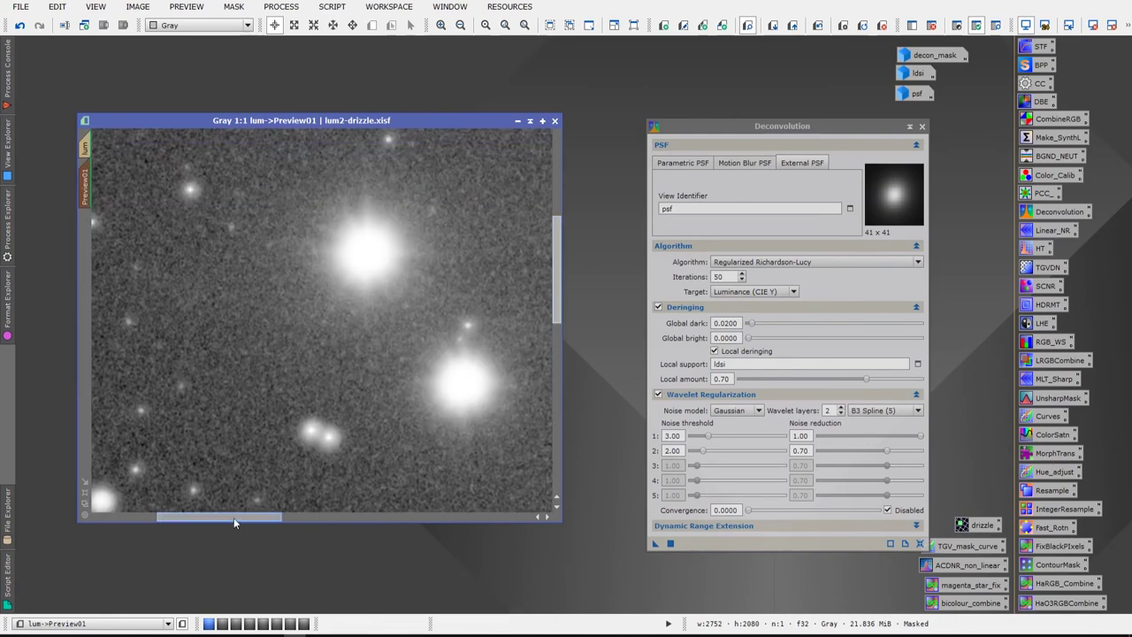
mouse_move(236, 520)
left_mouse_down()
mouse_move(263, 521)
mouse_move(251, 521)
left_mouse_up()
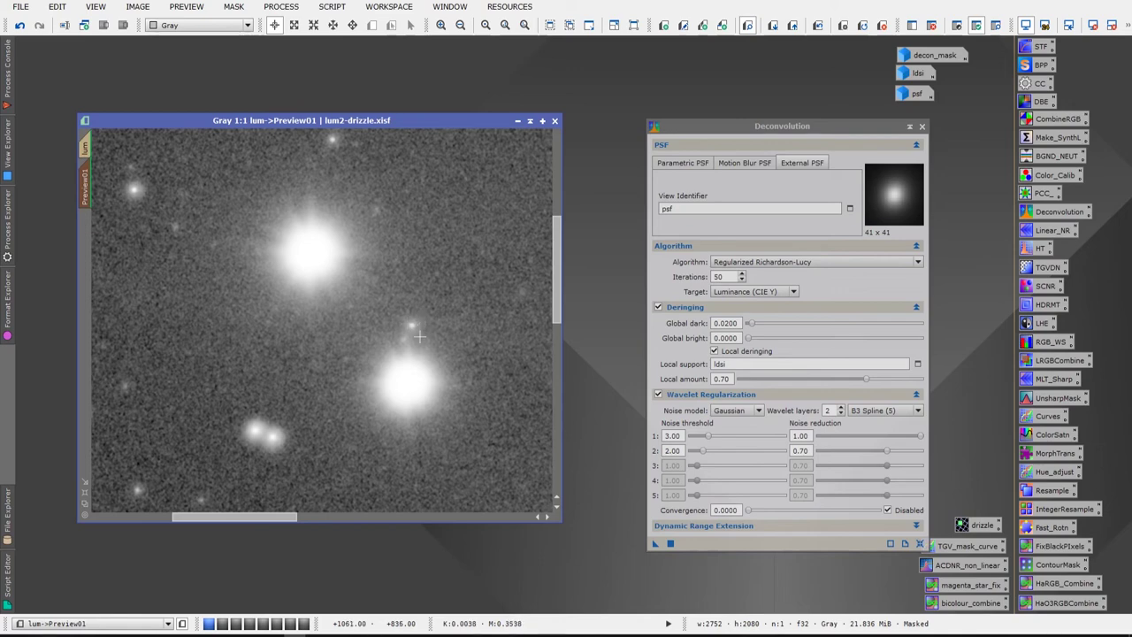
scroll(328, 450, "down", 5)
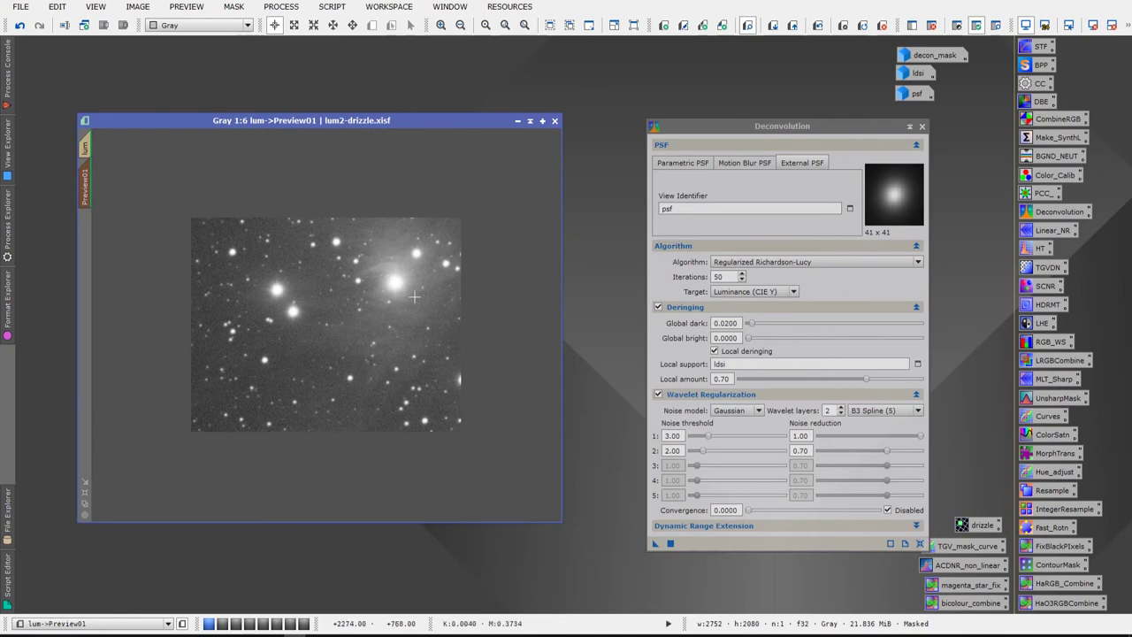
scroll(412, 292, "up", 4)
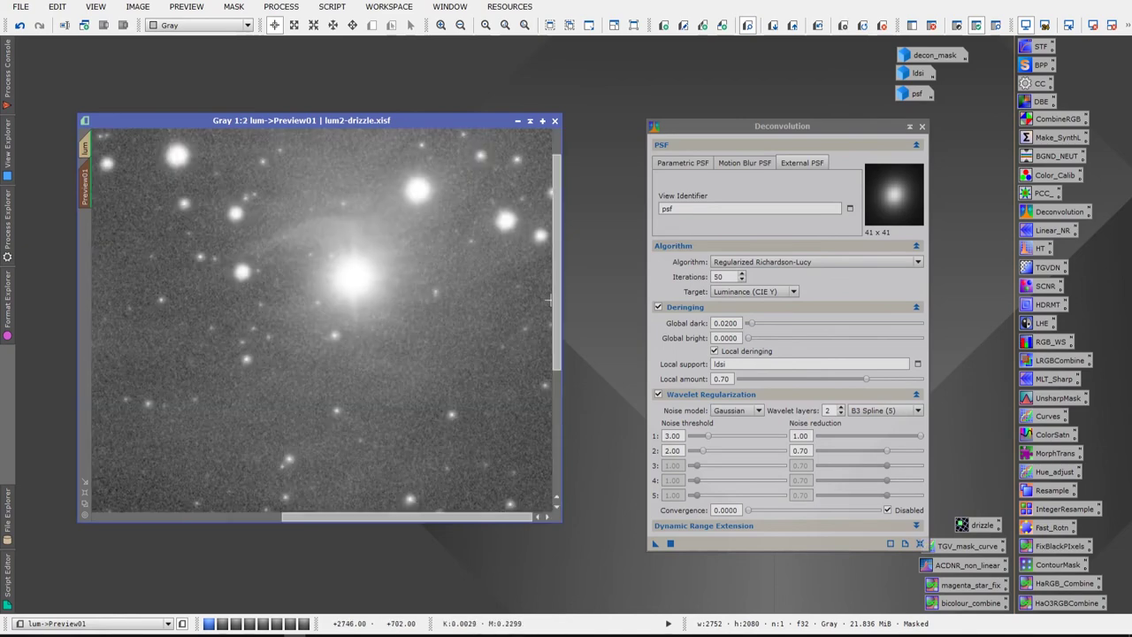
scroll(530, 292, "up", 2)
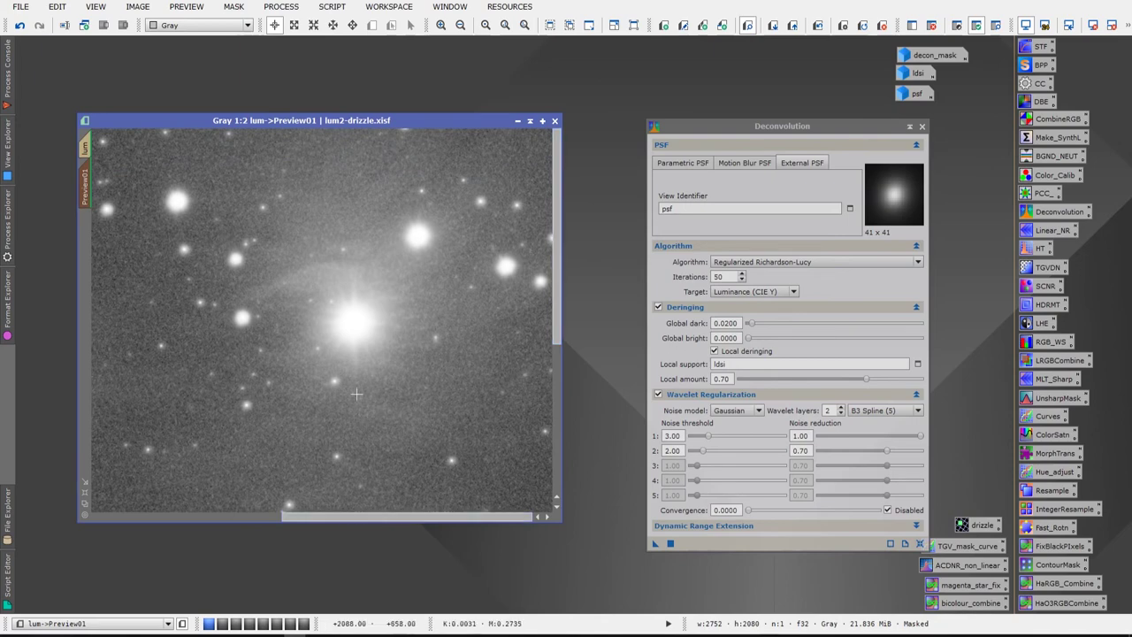
scroll(375, 203, "down", 2)
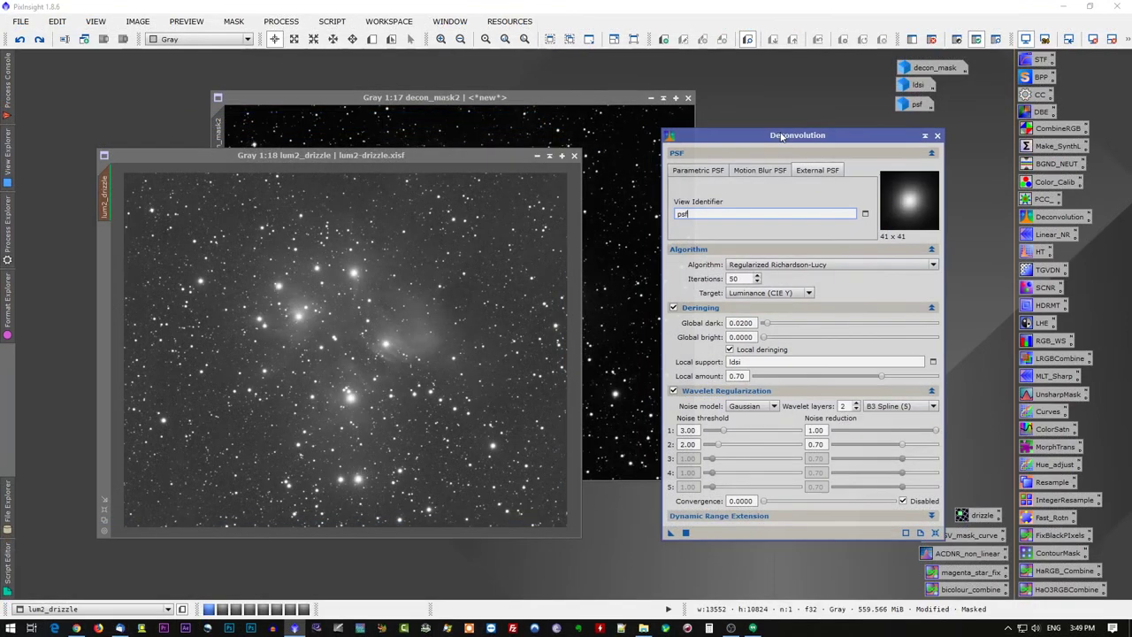
Run the 50-iteration deconvolution on the whole masked lum2_drizzle image
left_click_drag(781, 136, 769, 133)
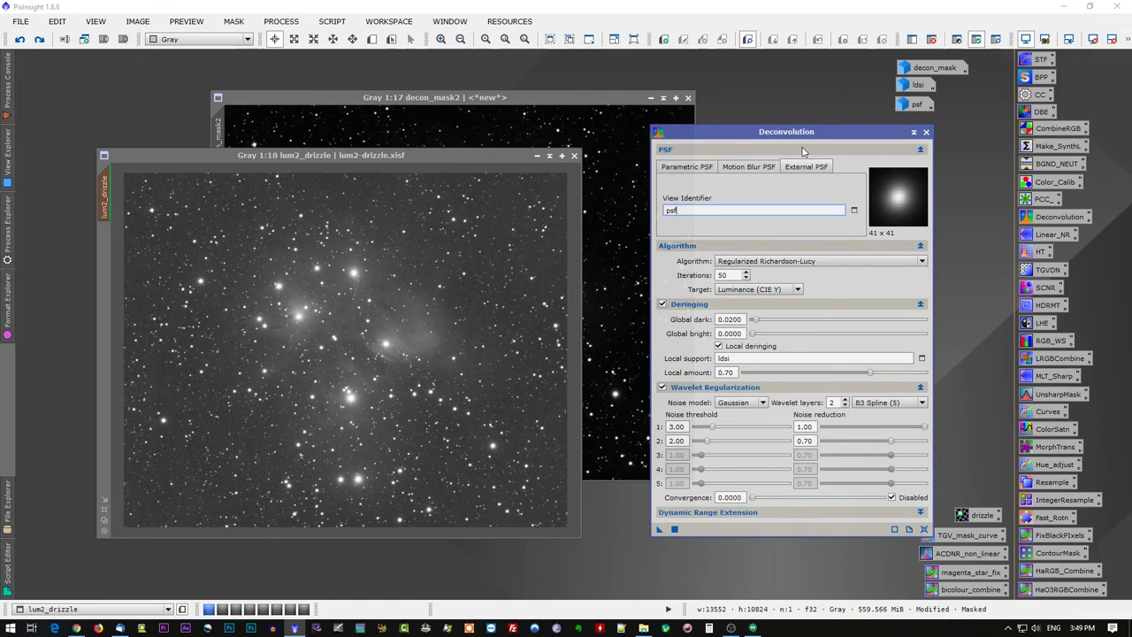
mouse_move(281, 163)
left_mouse_down()
mouse_move(305, 158)
mouse_move(289, 158)
left_mouse_up()
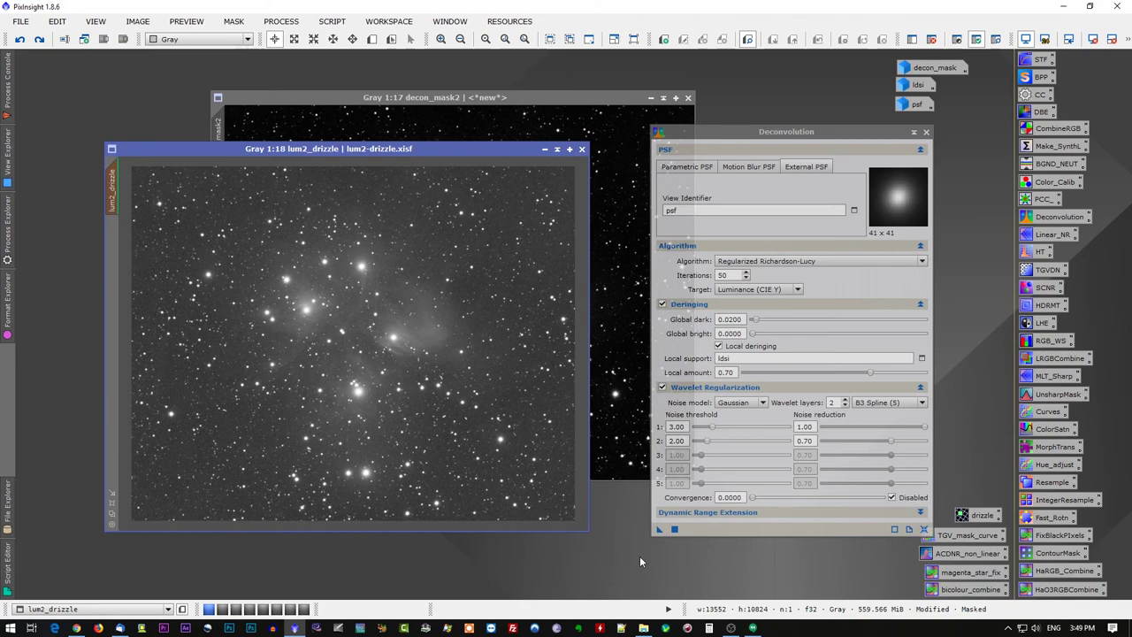
left_click_drag(659, 529, 411, 318)
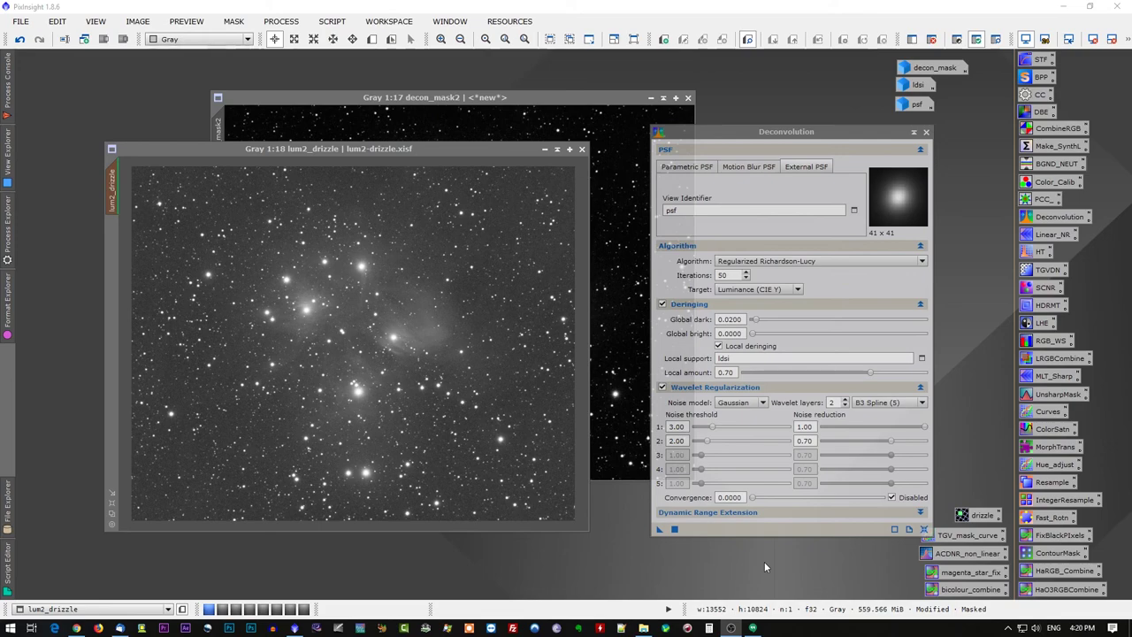
Zoom into the deconvolved stars of lum2_drizzle and step back one history state for comparison
scroll(529, 473, "up", 5)
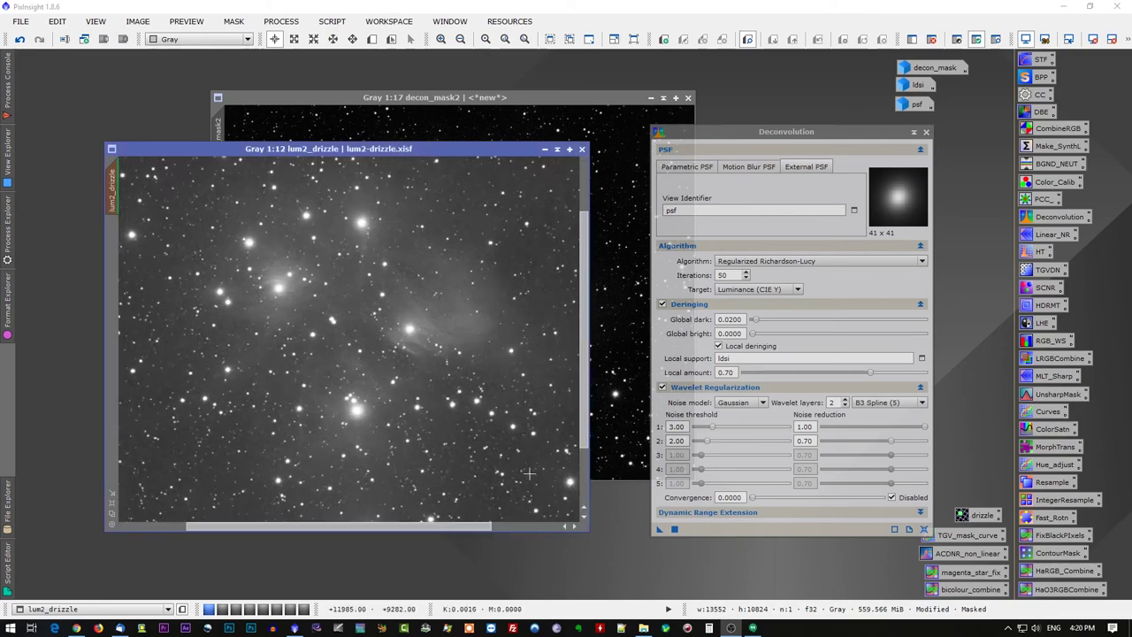
scroll(528, 473, "up", 2)
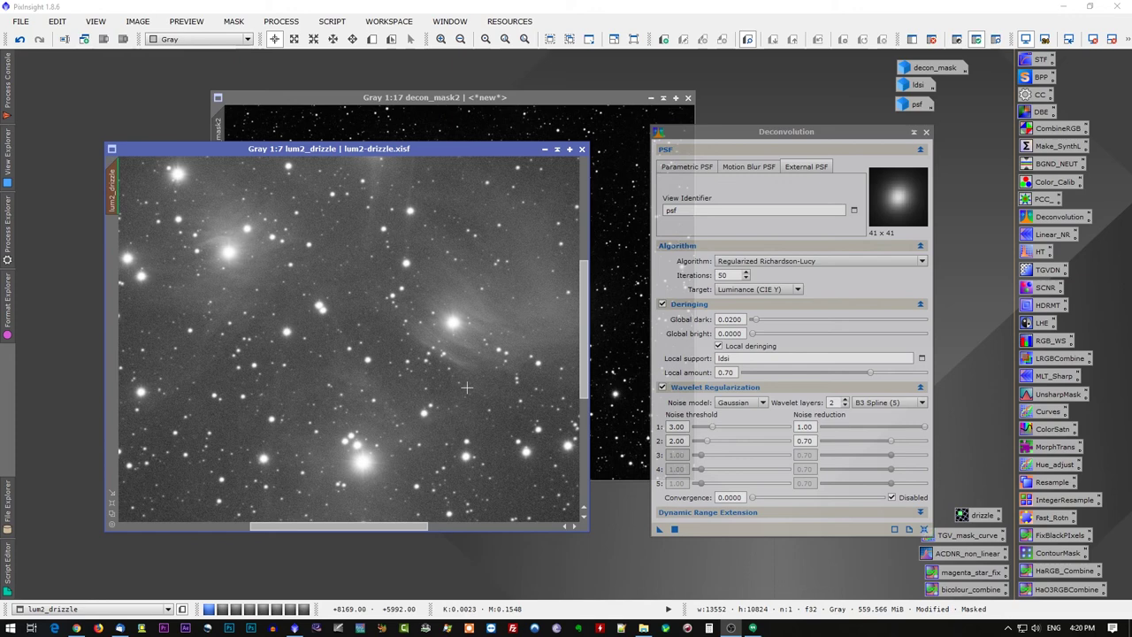
scroll(466, 386, "down", 3)
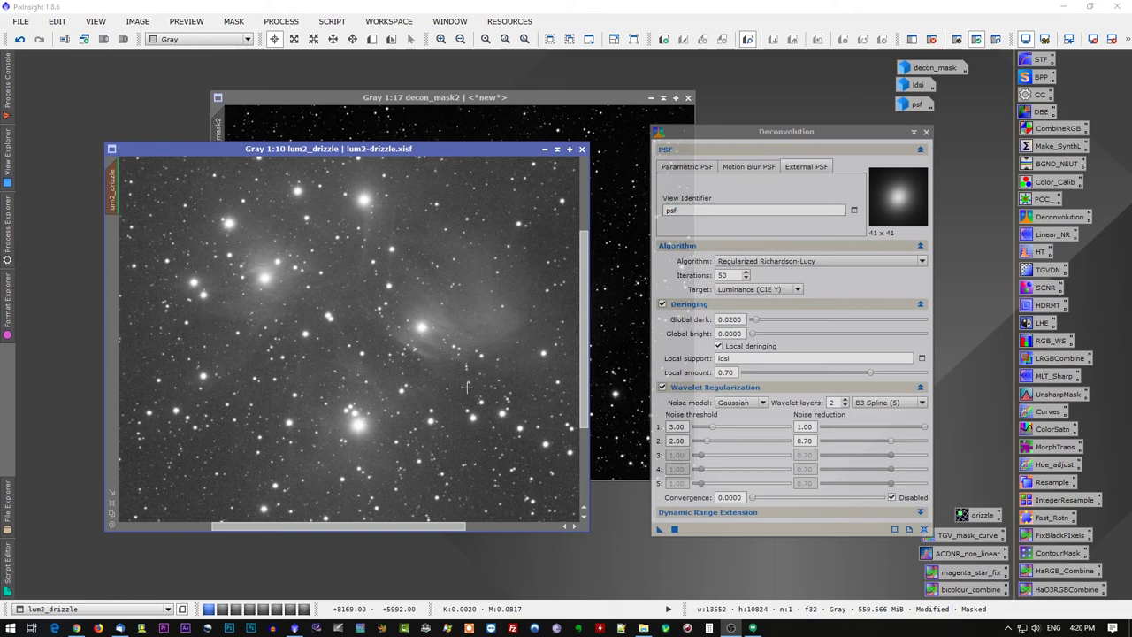
scroll(466, 386, "up", 3)
scroll(466, 386, "up", 2)
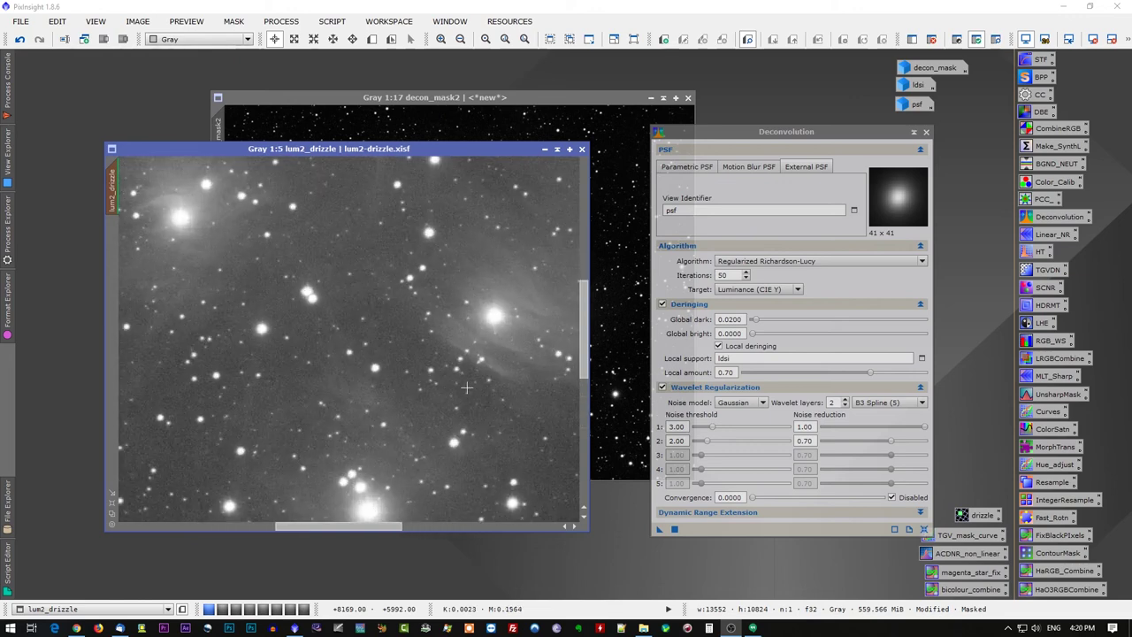
left_click_drag(369, 528, 416, 528)
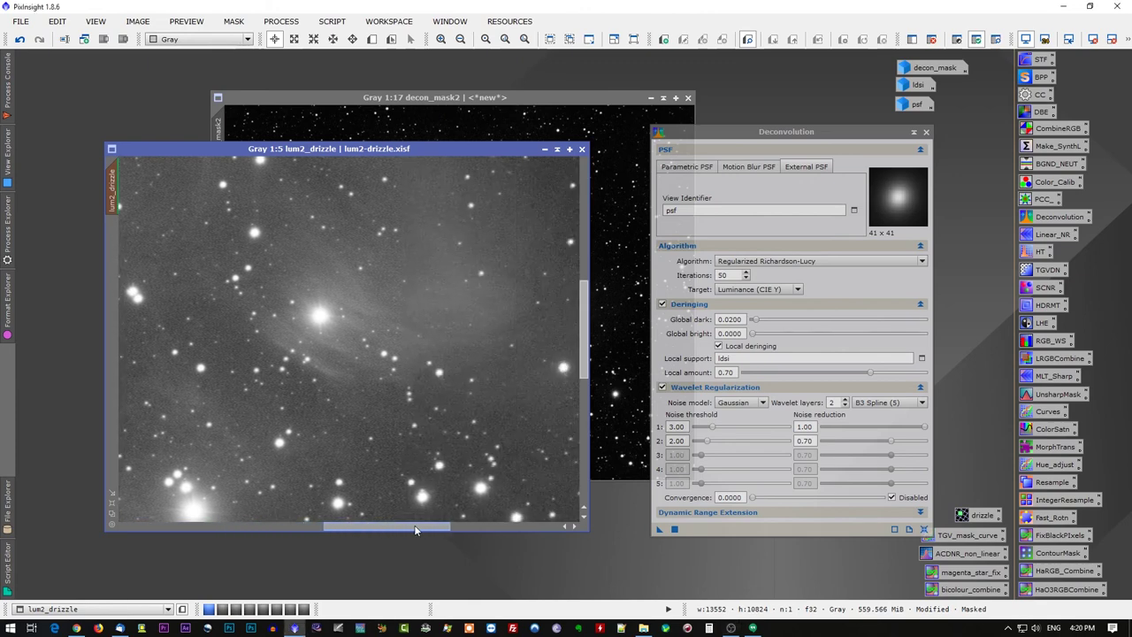
left_click_drag(582, 370, 582, 355)
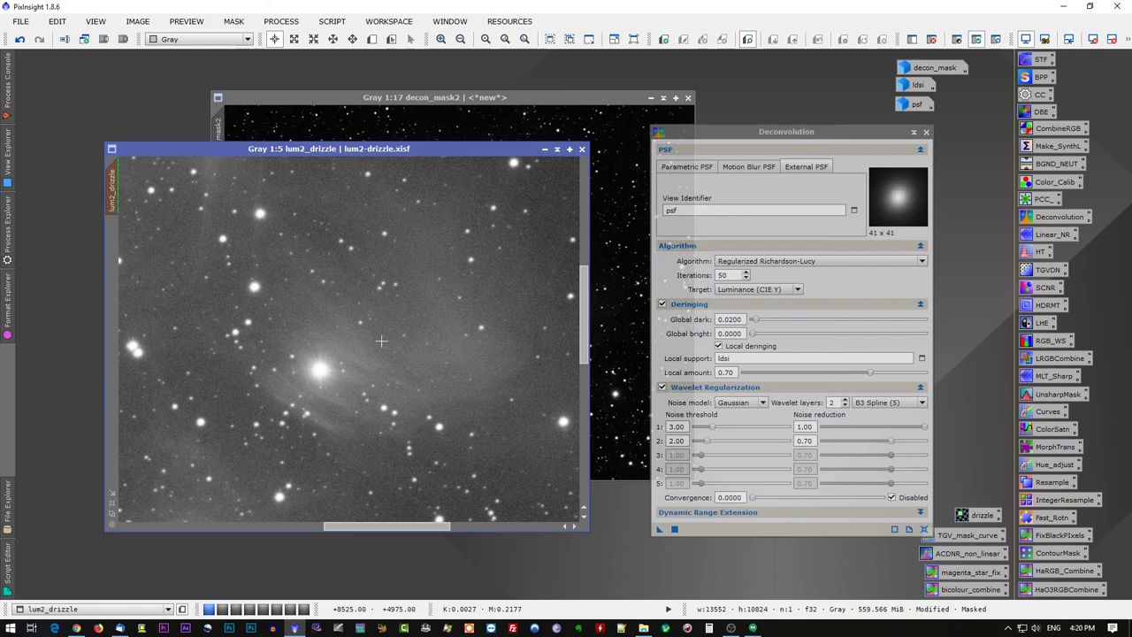
scroll(376, 342, "up", 2)
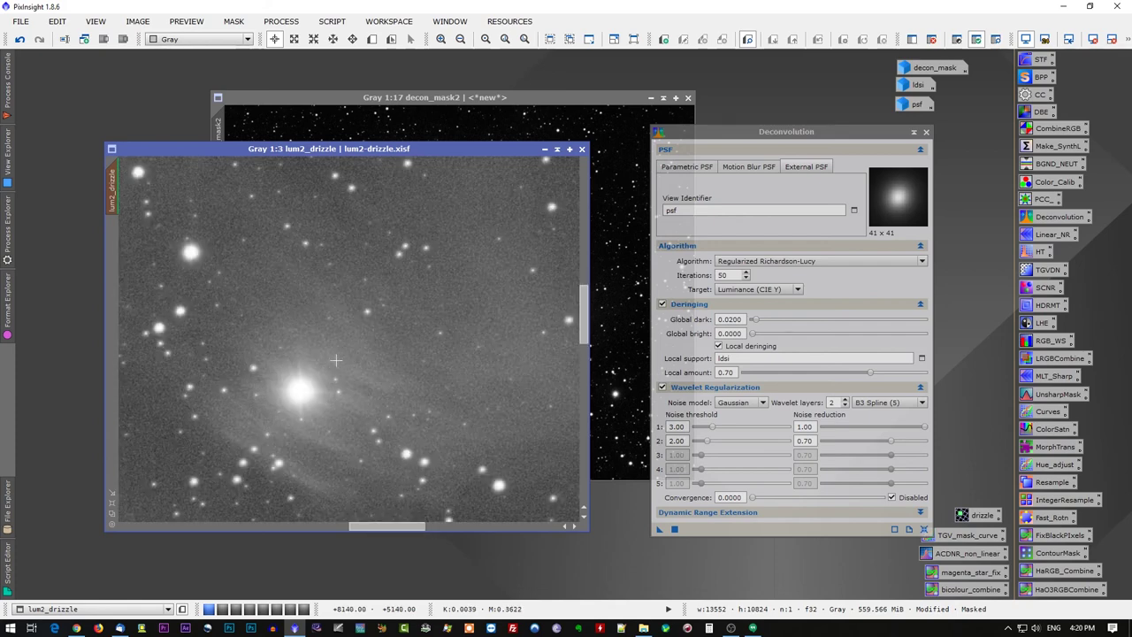
left_click(20, 39)
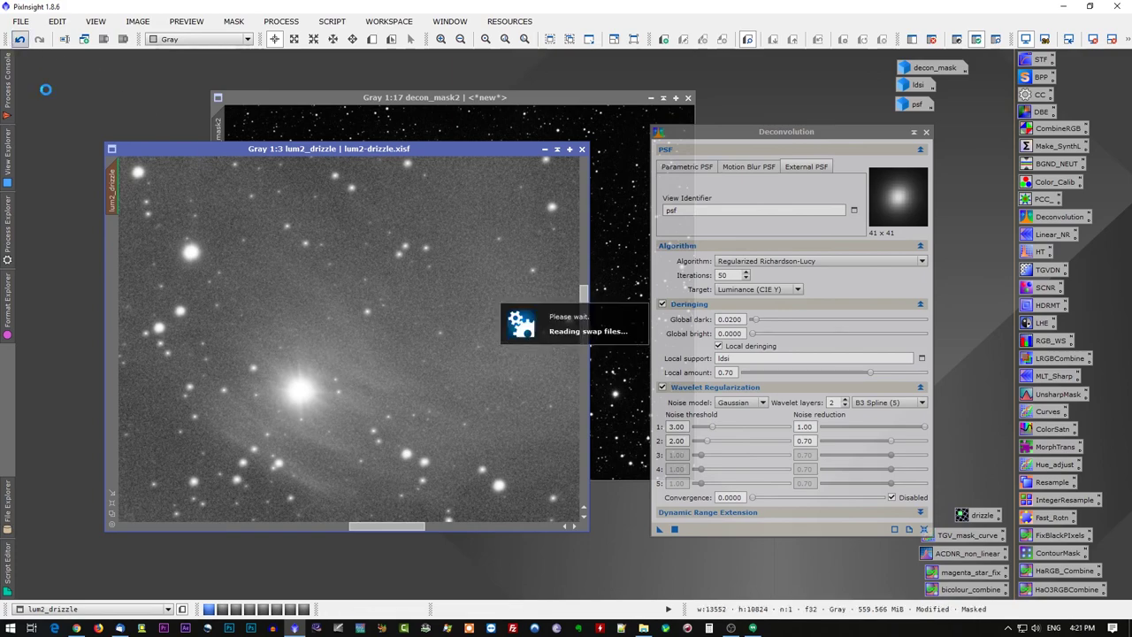
Re-inspect the star field and undo the deconvolution to show the original stars
scroll(235, 480, "up", 2)
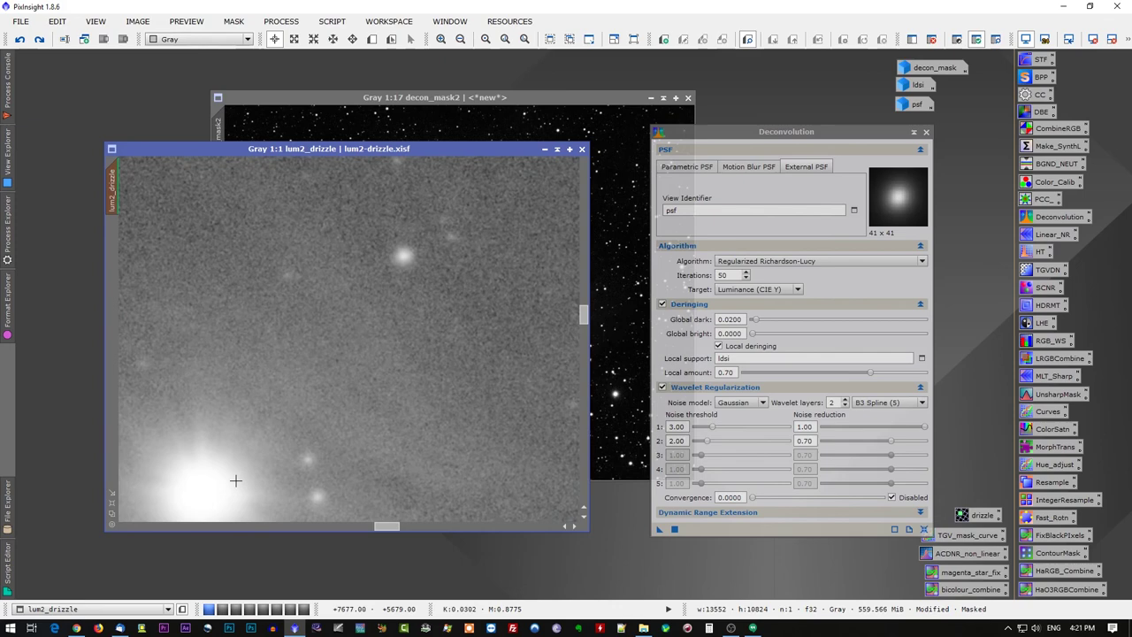
scroll(235, 481, "down", 1)
scroll(235, 480, "up", 1)
scroll(235, 480, "down", 1)
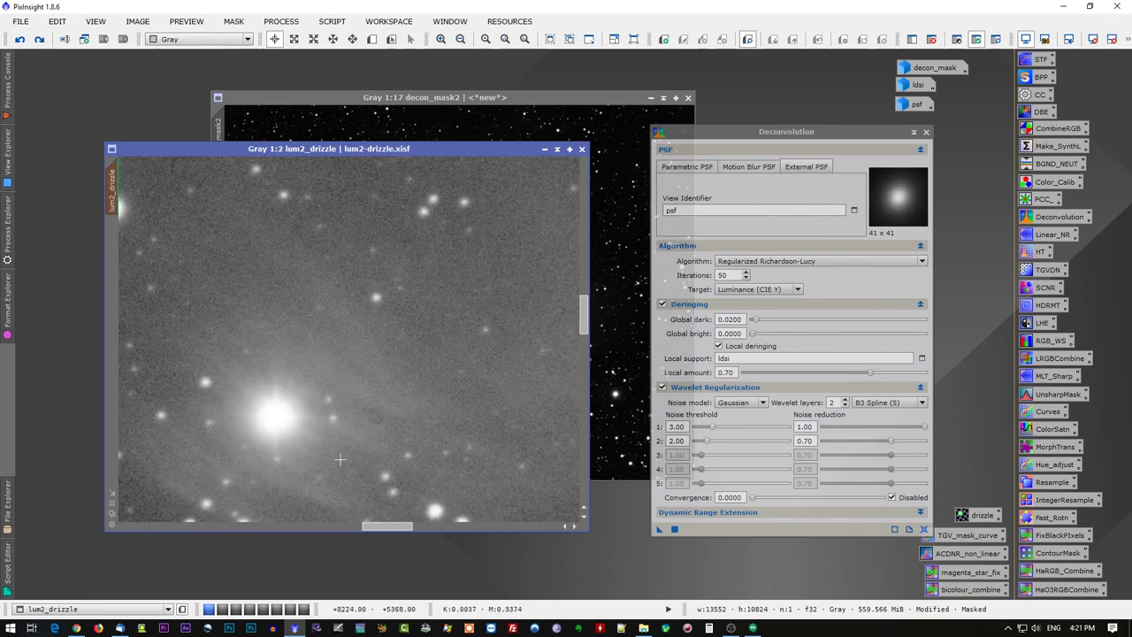
left_click_drag(582, 315, 580, 321)
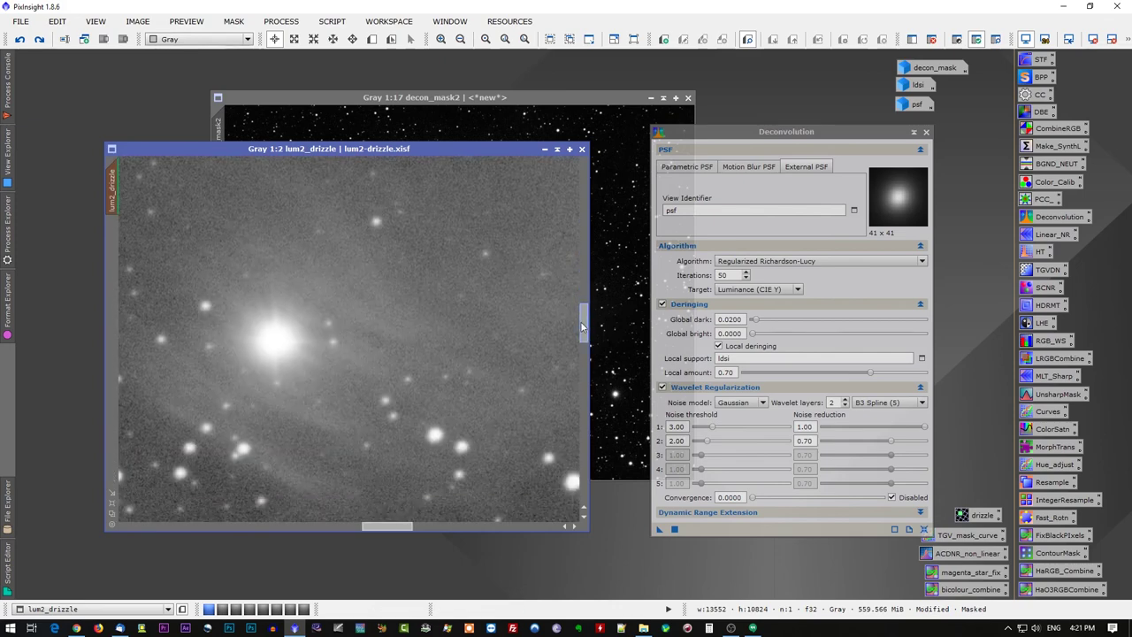
left_click(19, 40)
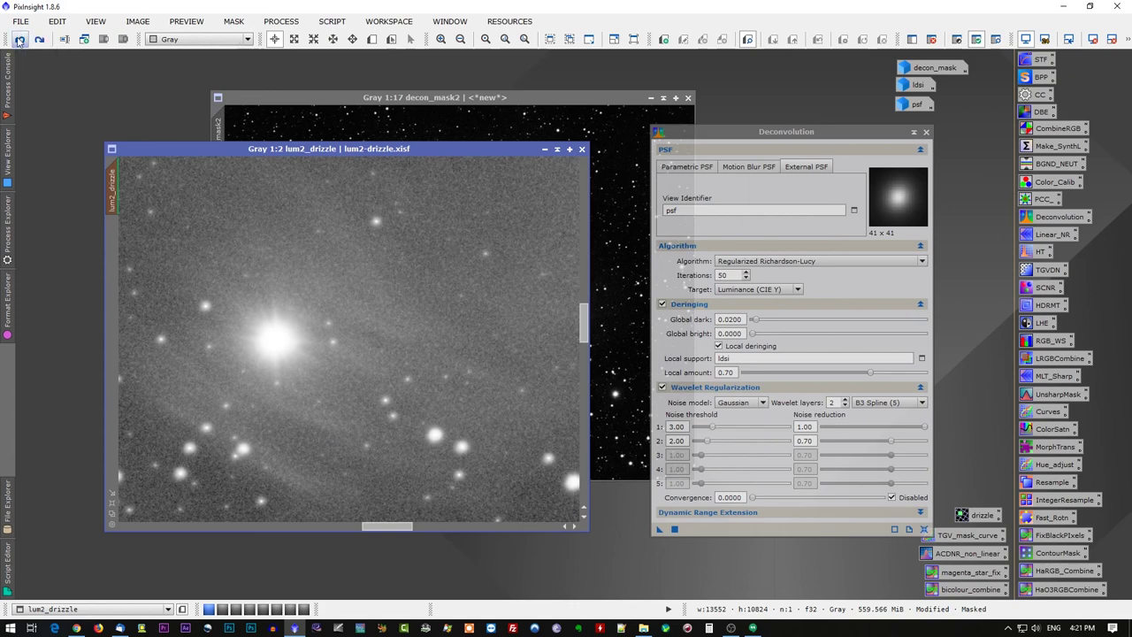